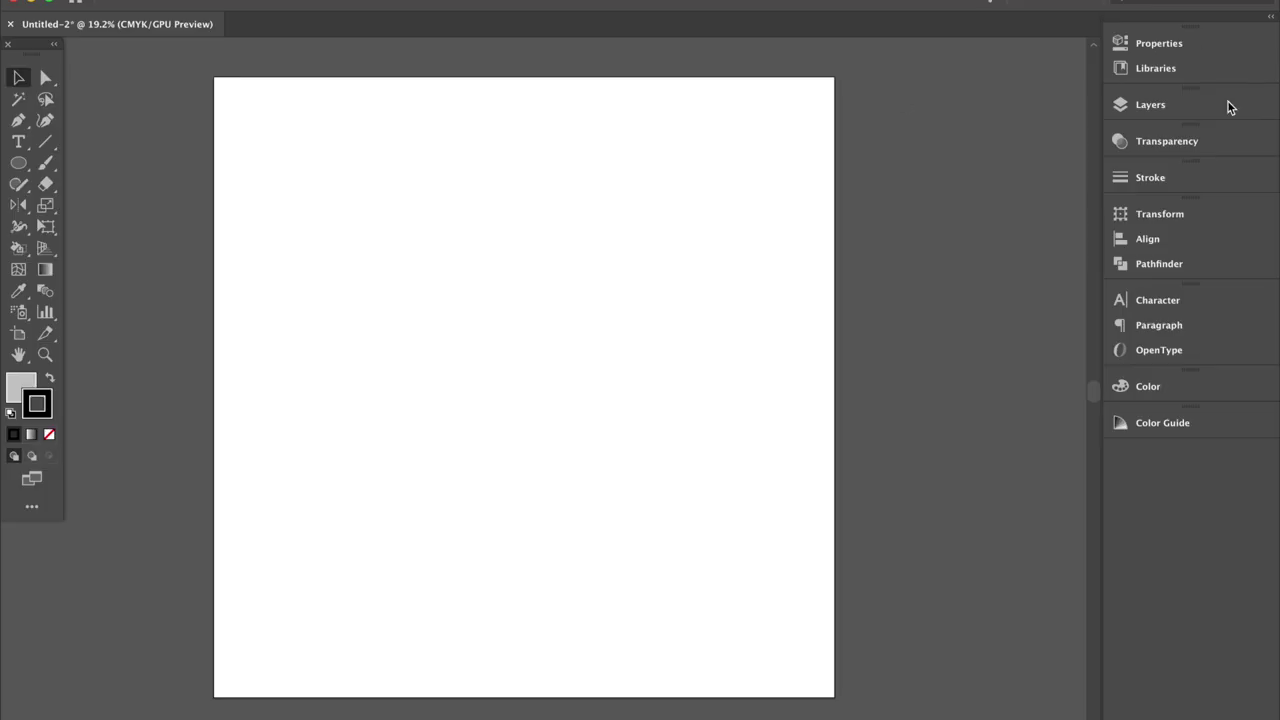
Draw a tall rectangle for the device body and set its fill to None
{"action": "left_click", "coordinate": [1160, 105]}
{"action": "left_click", "coordinate": [680, 225]}
{"action": "key", "text": "l"}
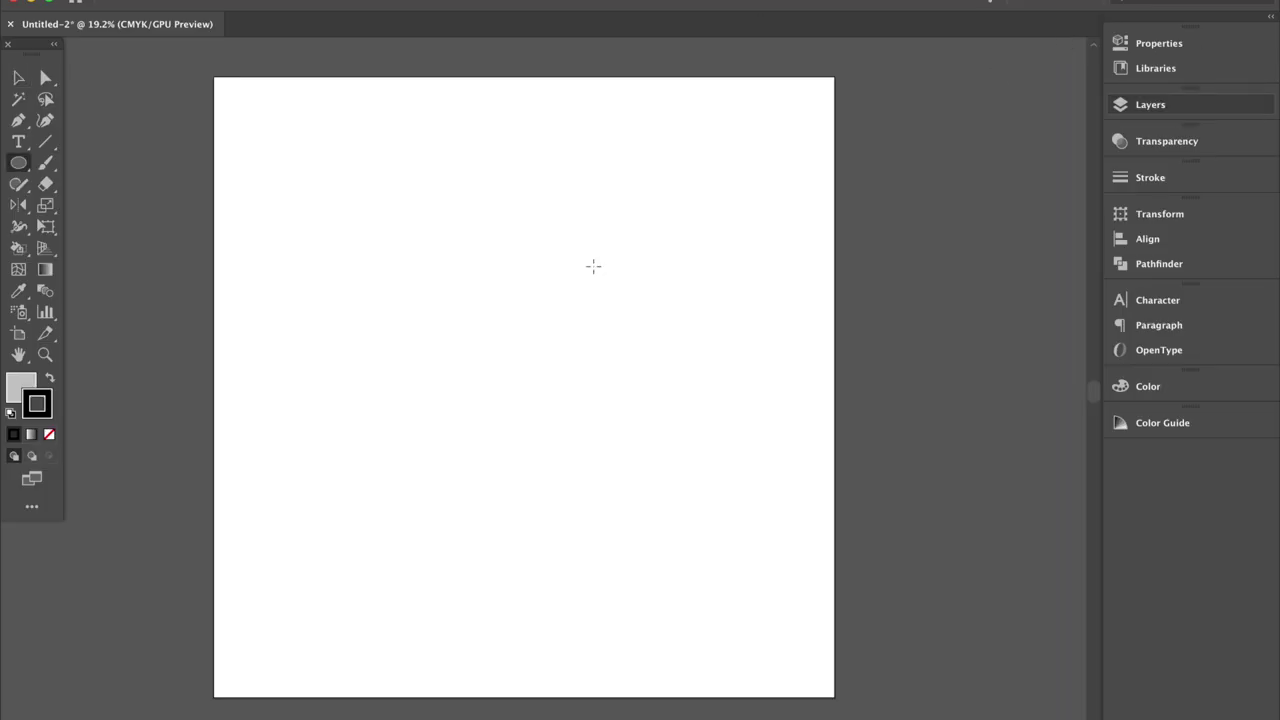
{"action": "left_click_drag", "start_coordinate": [18, 162], "coordinate": [96, 162]}
{"action": "left_click", "coordinate": [96, 162]}
{"action": "left_click_drag", "start_coordinate": [426, 218], "coordinate": [610, 636]}
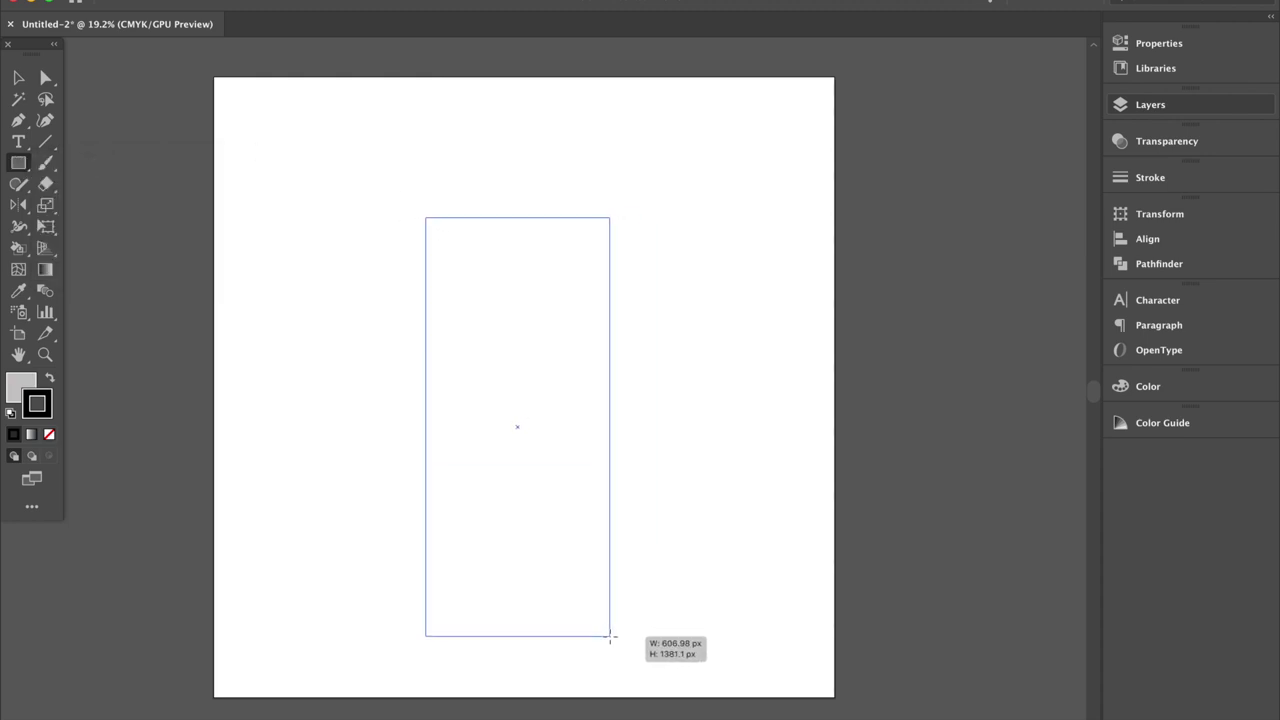
{"action": "left_click", "coordinate": [20, 385]}
{"action": "left_click", "coordinate": [49, 433]}
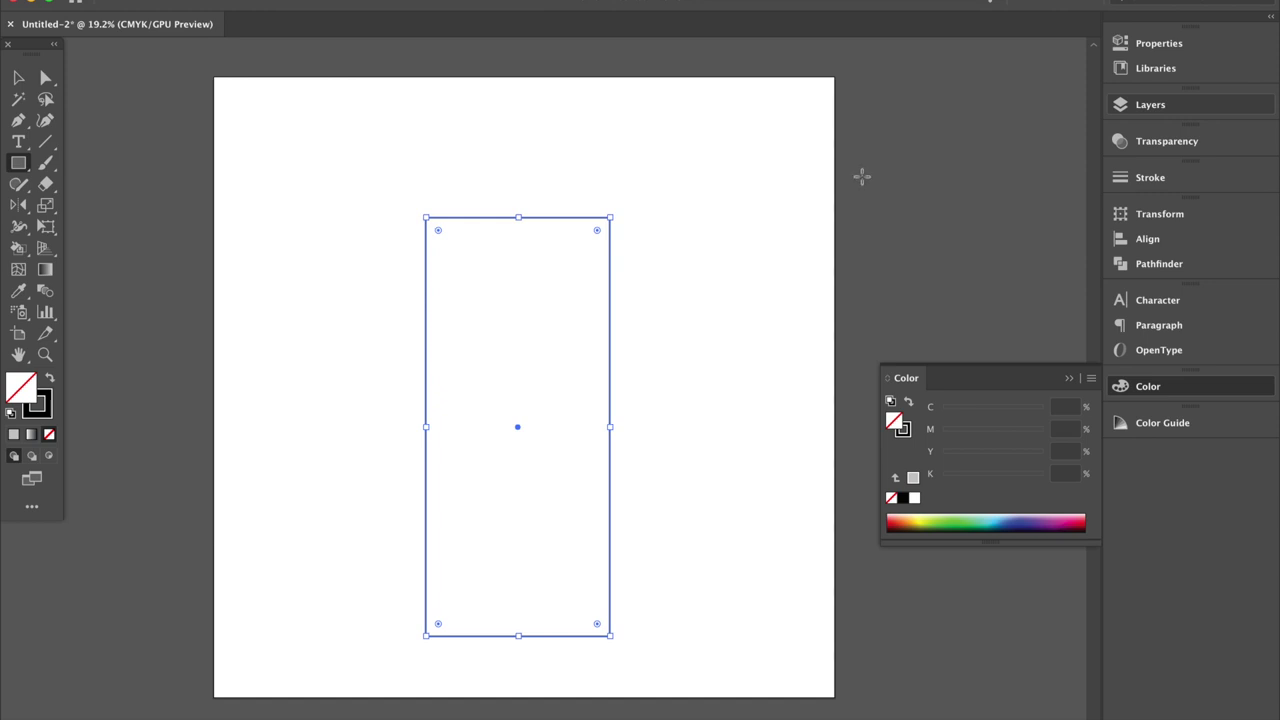
Centre the body rectangle horizontally and vertically on the artboard
{"action": "left_click", "coordinate": [1147, 239]}
{"action": "left_click", "coordinate": [935, 252]}
{"action": "left_click", "coordinate": [1053, 252]}
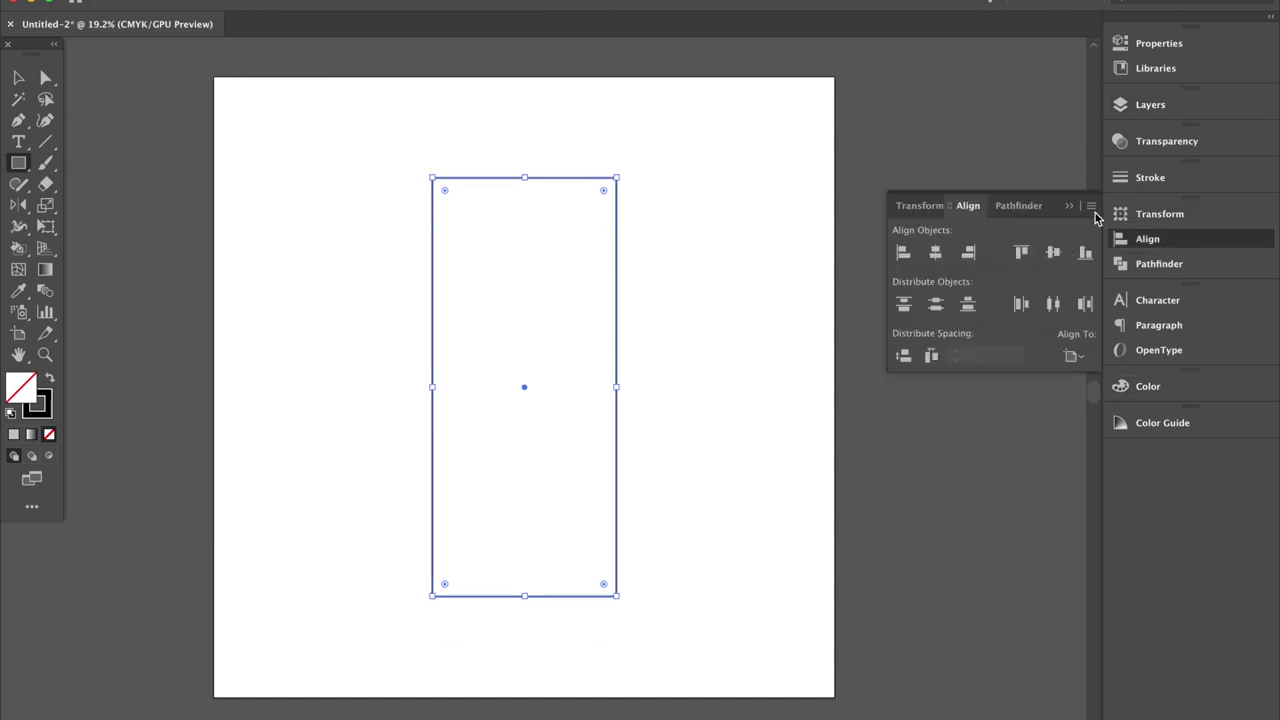
{"action": "key", "text": "ctrl+shift+a"}
{"action": "key", "text": "v"}
{"action": "left_click", "coordinate": [615, 350]}
{"action": "key", "text": "ctrl+shift+a"}
Draw a screen rectangle in the upper body with corners rounded to about 30 px
{"action": "key", "text": "m"}
{"action": "left_click_drag", "start_coordinate": [446, 197], "coordinate": [605, 434]}
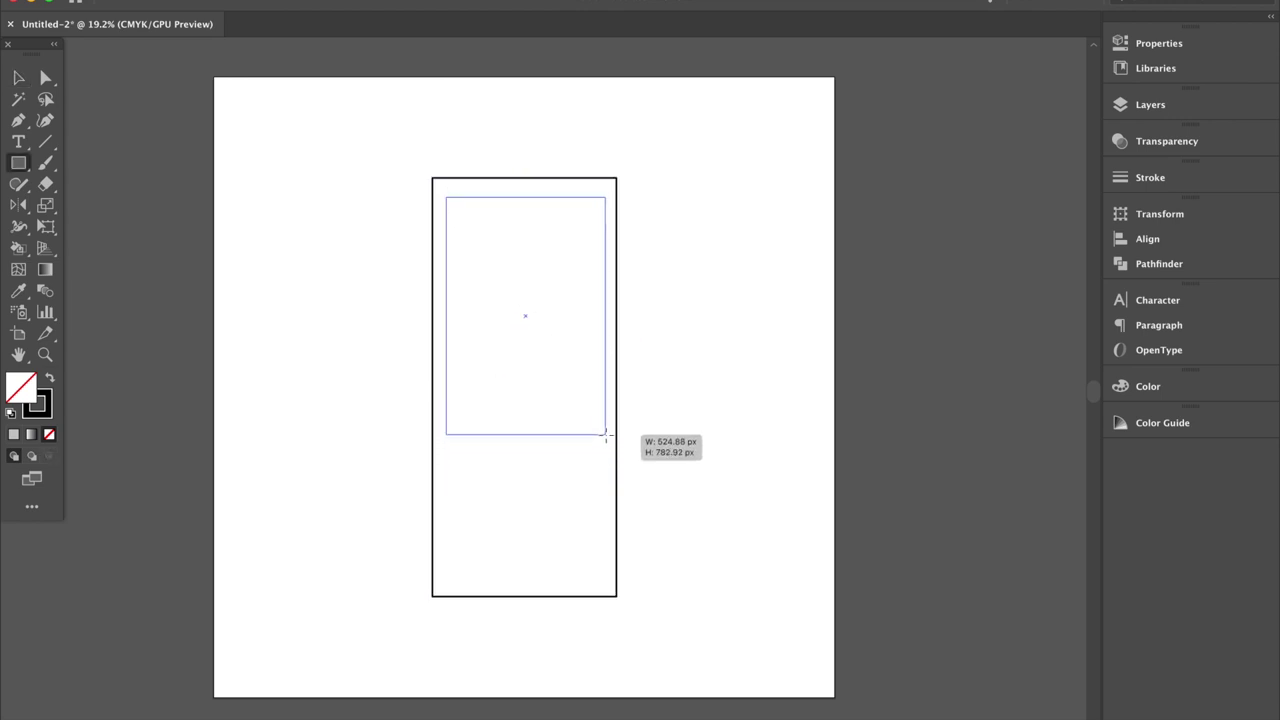
{"action": "left_click_drag", "start_coordinate": [605, 434], "coordinate": [603, 434]}
{"action": "left_click_drag", "start_coordinate": [592, 209], "coordinate": [595, 217]}
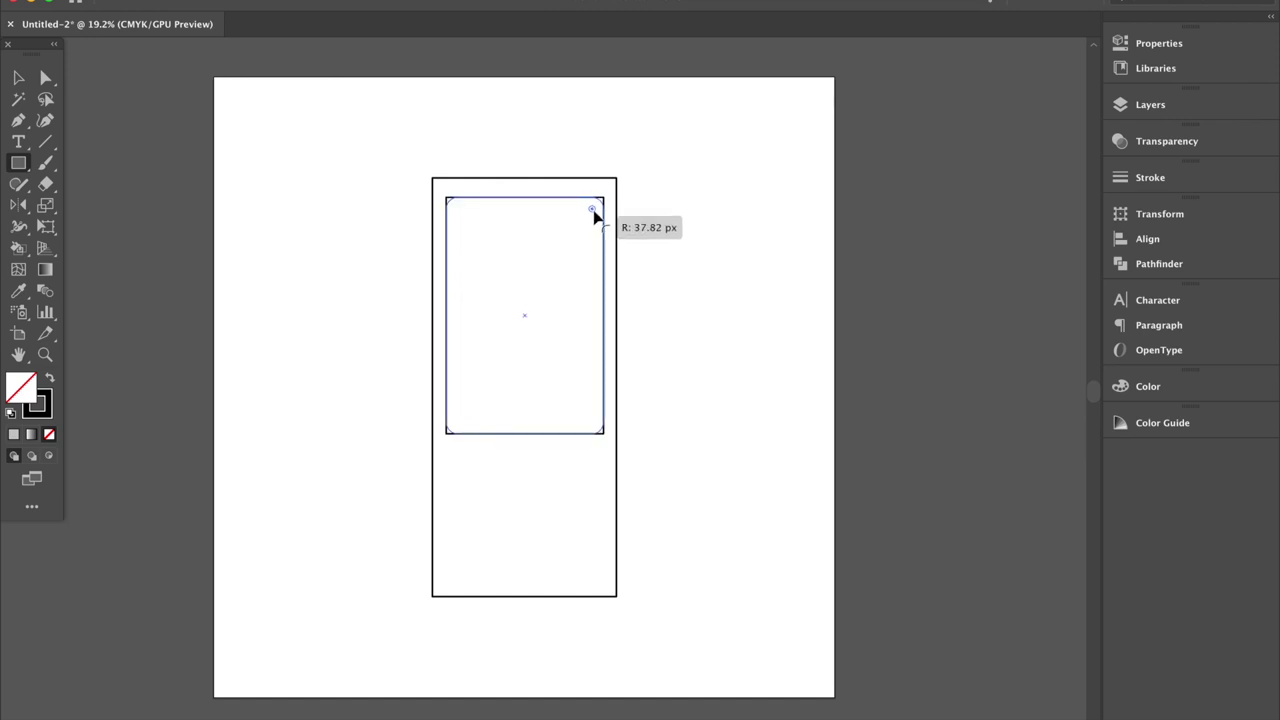
{"action": "key", "text": "shift+Up"}
{"action": "key", "text": "shift+Up"}
{"action": "key", "text": "shift+Up"}
{"action": "key", "text": "shift+Up"}
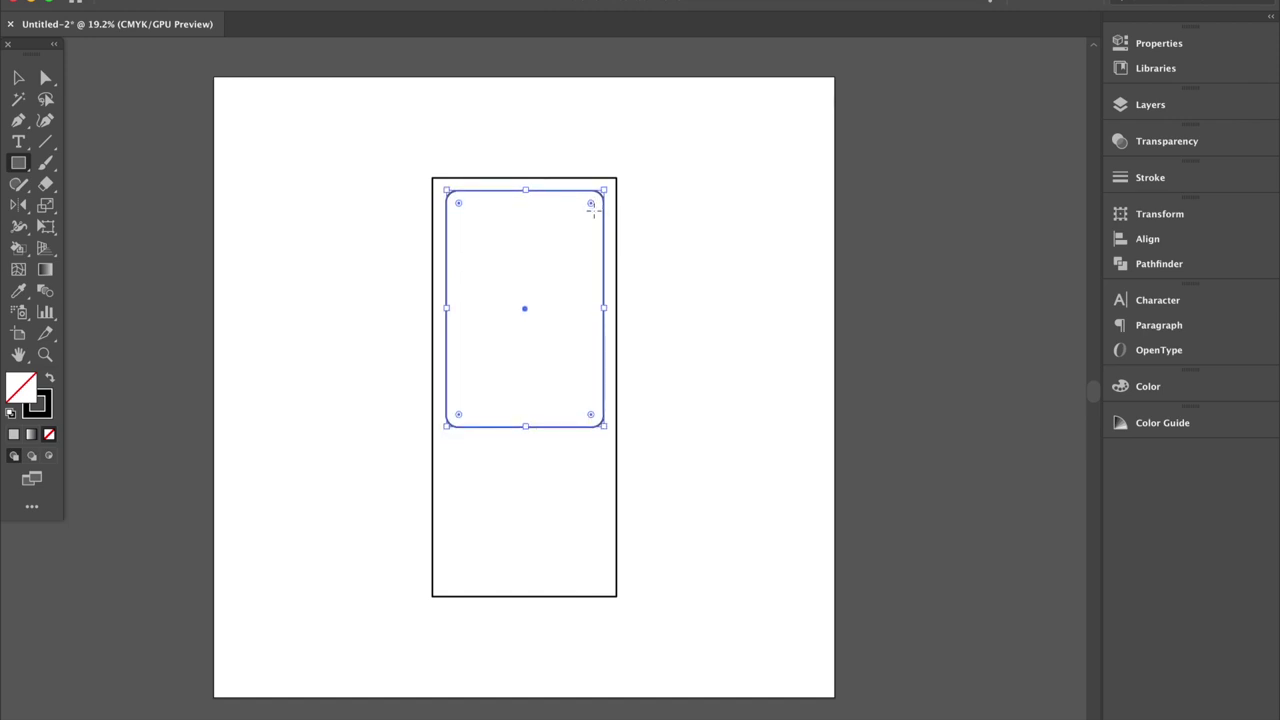
{"action": "scroll", "coordinate": [591, 209], "scroll_direction": "up", "scroll_amount": 3}
{"action": "left_click_drag", "start_coordinate": [591, 206], "coordinate": [594, 192]}
{"action": "scroll", "coordinate": [594, 195], "scroll_direction": "down", "scroll_amount": 2}
{"action": "scroll", "coordinate": [594, 195], "scroll_direction": "down", "scroll_amount": 1}
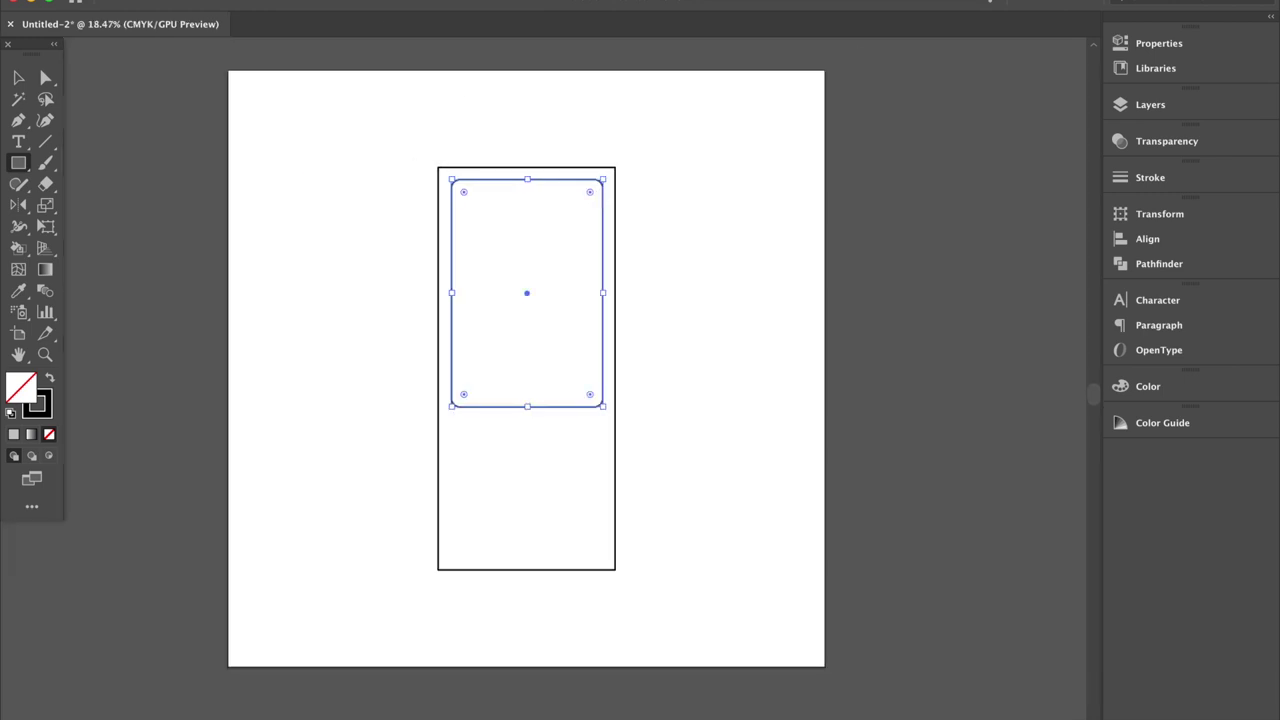
Add an inset copy of the screen with Offset Path at -25 px
{"action": "left_click", "coordinate": [215, 0]}
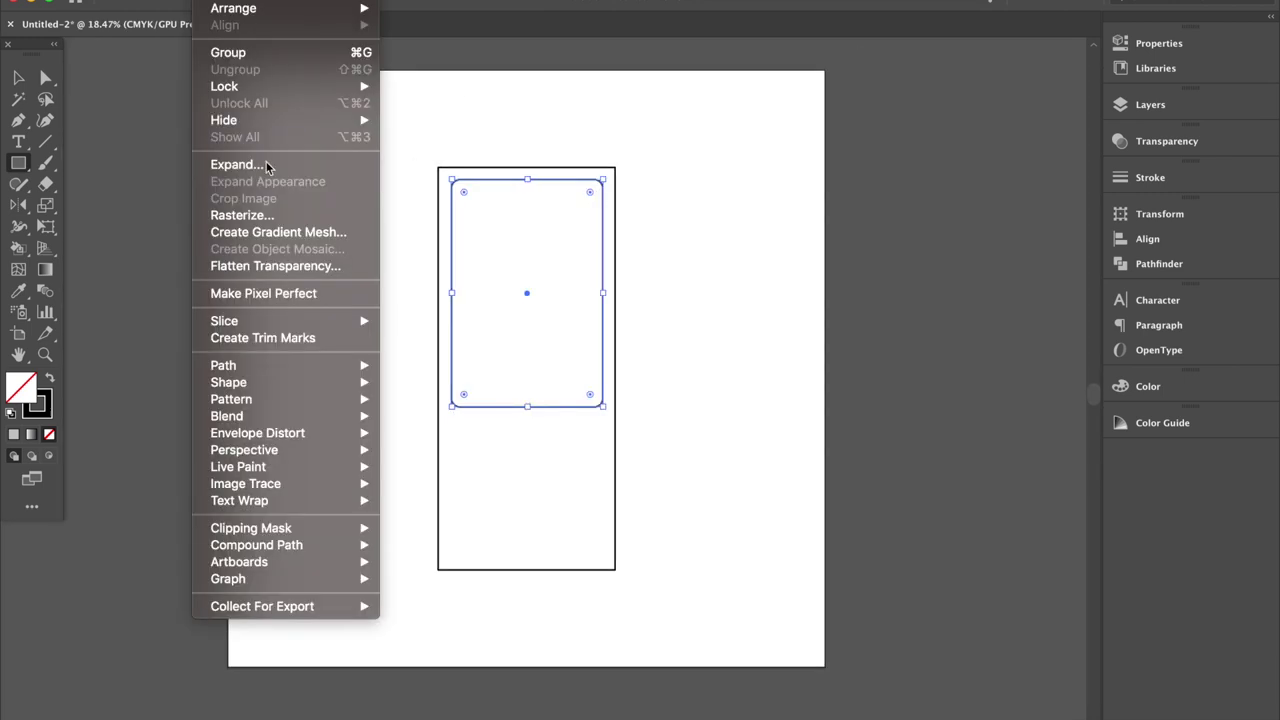
{"action": "left_click", "coordinate": [445, 432]}
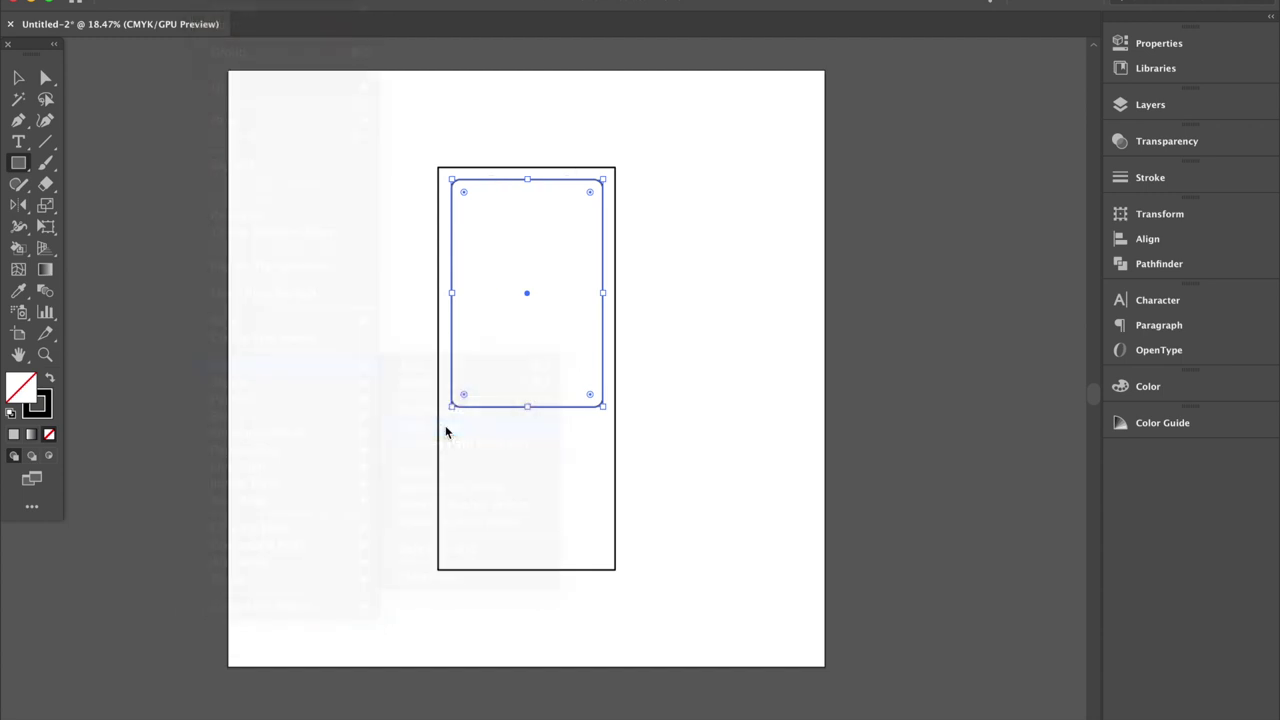
{"action": "type", "text": "-20"}
{"action": "left_click", "coordinate": [175, 578]}
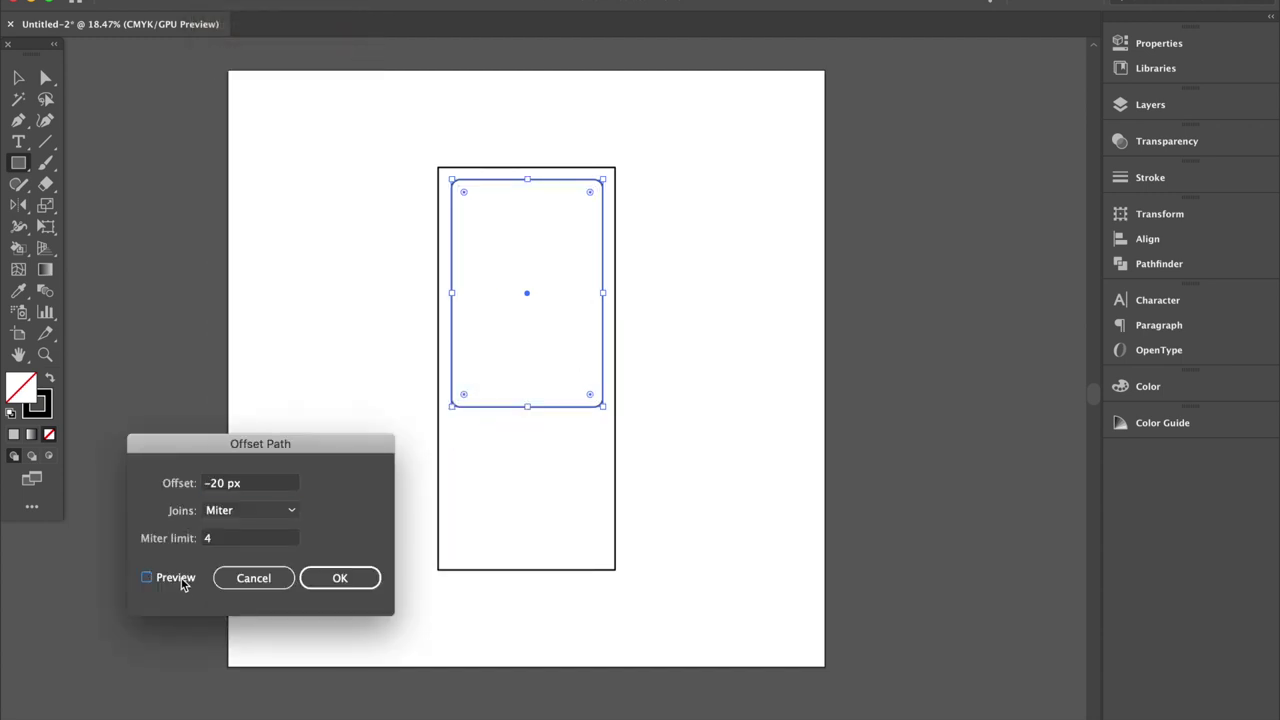
{"action": "triple_click", "coordinate": [225, 483]}
{"action": "type", "text": "-25"}
{"action": "key", "text": "Return"}
{"action": "left_click", "coordinate": [1098, 102]}
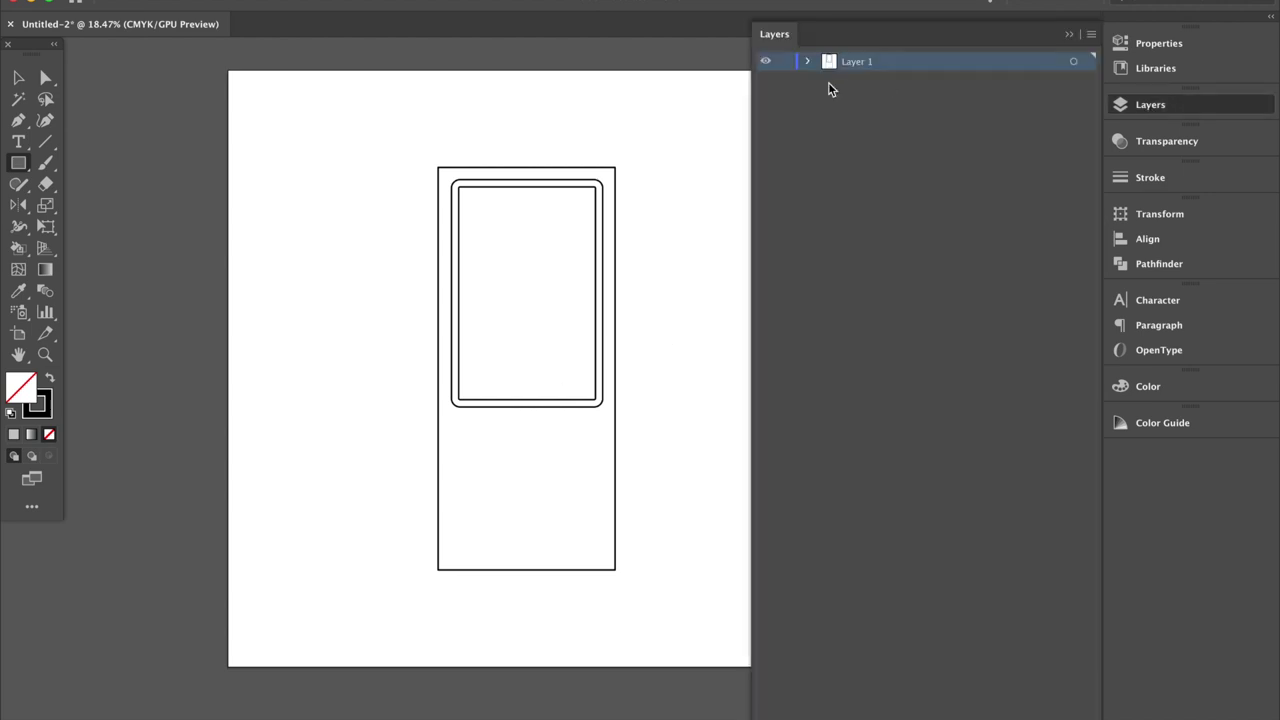
Add a new layer named Button and lock Layer 1
{"action": "left_click", "coordinate": [1062, 711]}
{"action": "double_click", "coordinate": [867, 63]}
{"action": "type", "text": "Butt"}
{"action": "key", "text": "Return"}
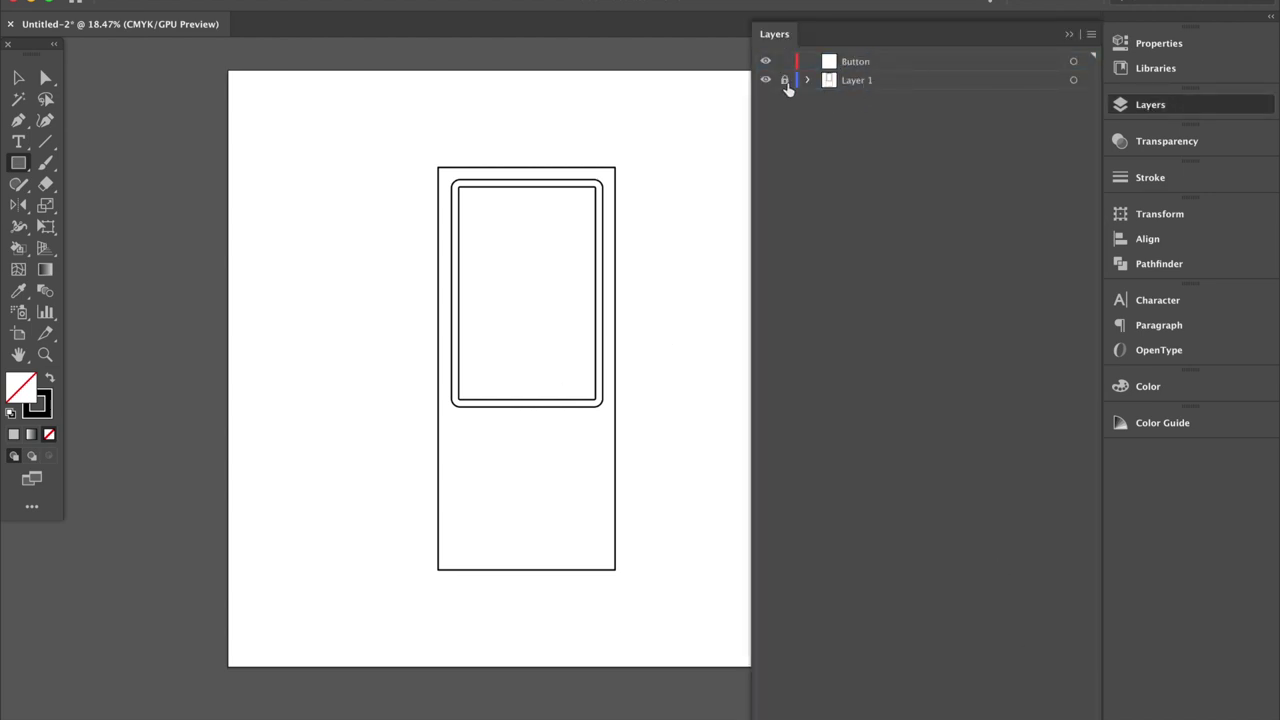
{"action": "left_click", "coordinate": [927, 64]}
Add a locked Background layer below Layer 1, then make Button the active layer
{"action": "key", "text": "ctrl+l"}
{"action": "left_click_drag", "start_coordinate": [887, 70], "coordinate": [874, 104]}
{"action": "double_click", "coordinate": [858, 97]}
{"action": "type", "text": "Back"}
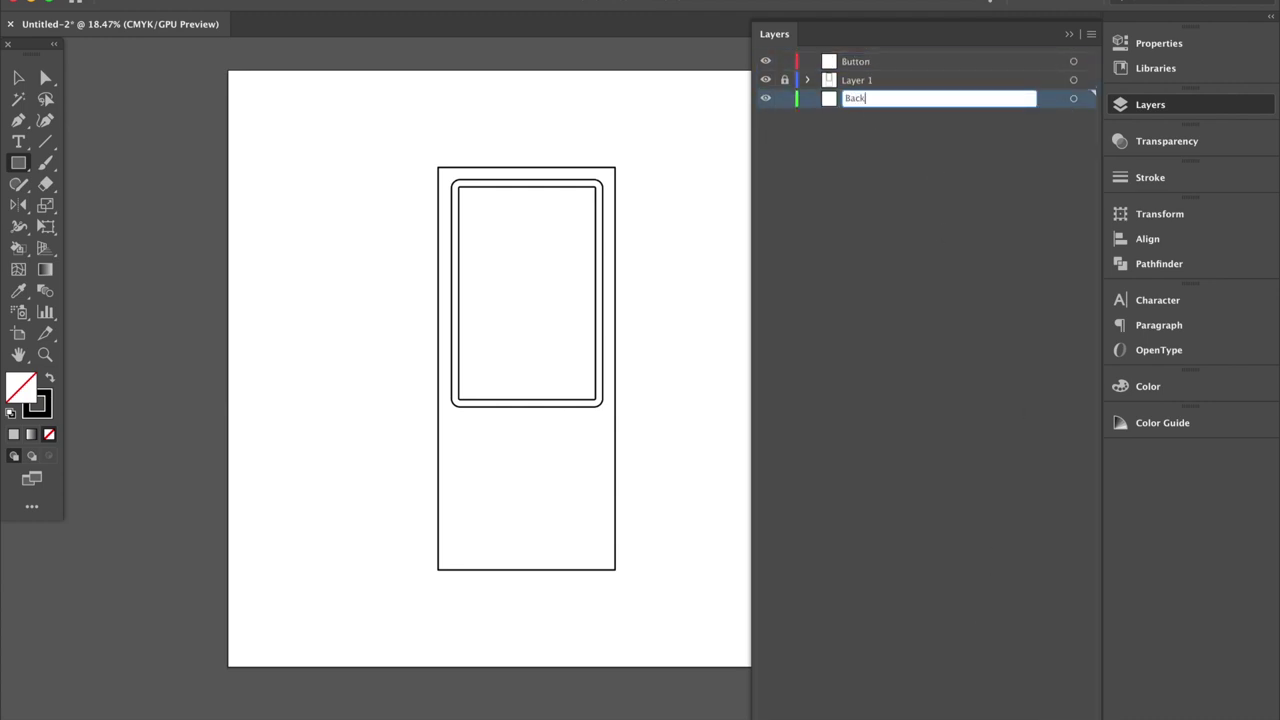
{"action": "left_click", "coordinate": [939, 148]}
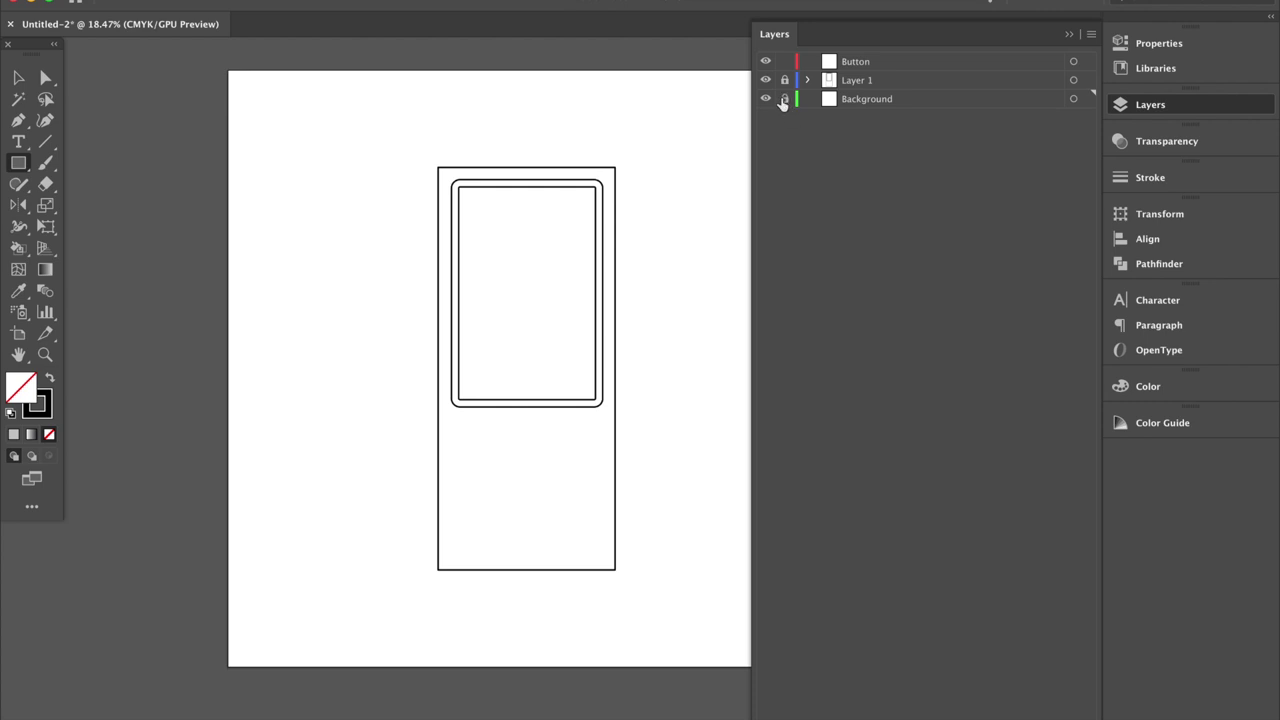
{"action": "left_click", "coordinate": [784, 99]}
{"action": "left_click", "coordinate": [894, 62]}
{"action": "left_click", "coordinate": [1070, 34]}
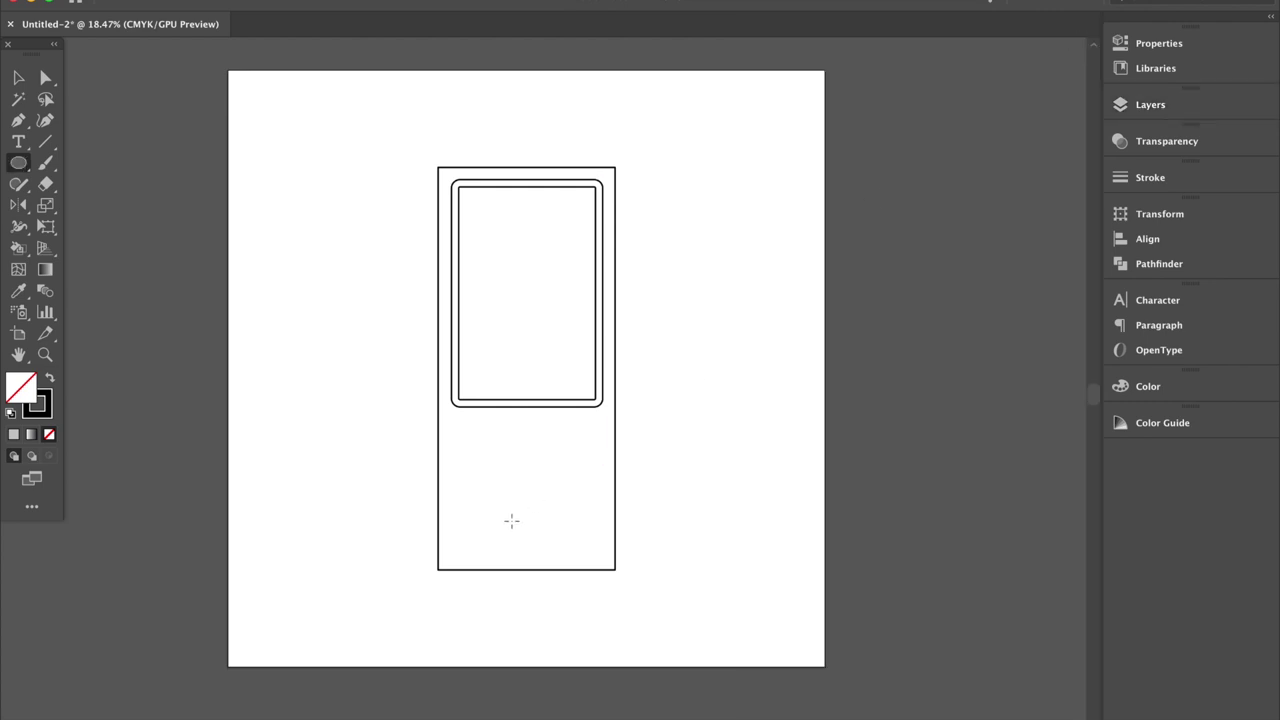
Draw a circle in the lower body, centred horizontally, for the click wheel
{"action": "left_click_drag", "start_coordinate": [20, 167], "coordinate": [110, 207]}
{"action": "left_click_drag", "start_coordinate": [526, 494], "coordinate": [603, 570]}
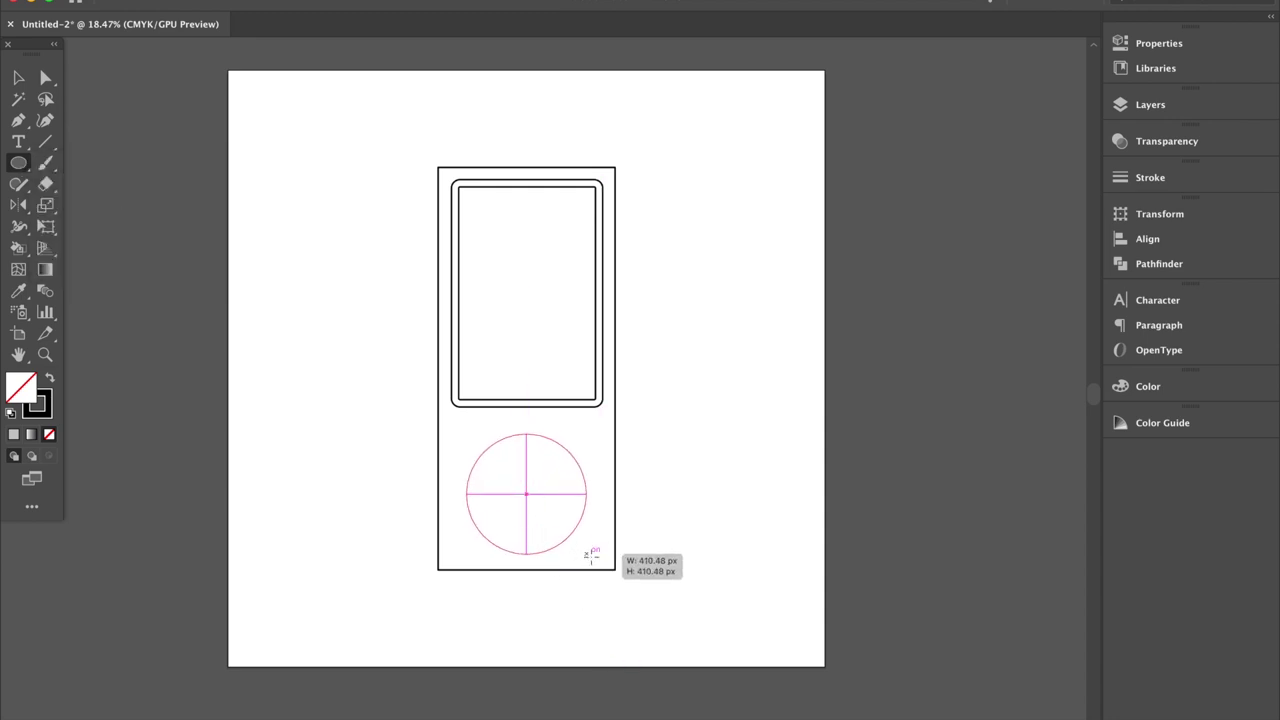
{"action": "left_click_drag", "start_coordinate": [603, 570], "coordinate": [576, 537]}
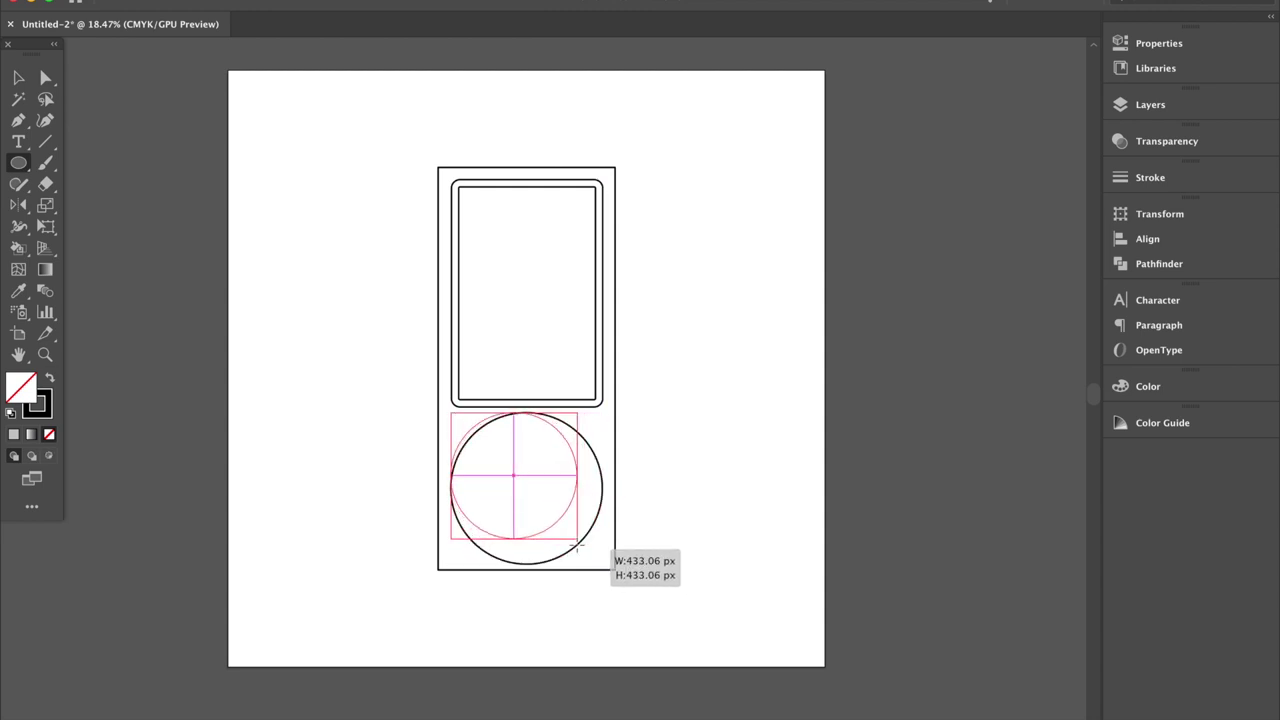
{"action": "left_click", "coordinate": [1150, 240]}
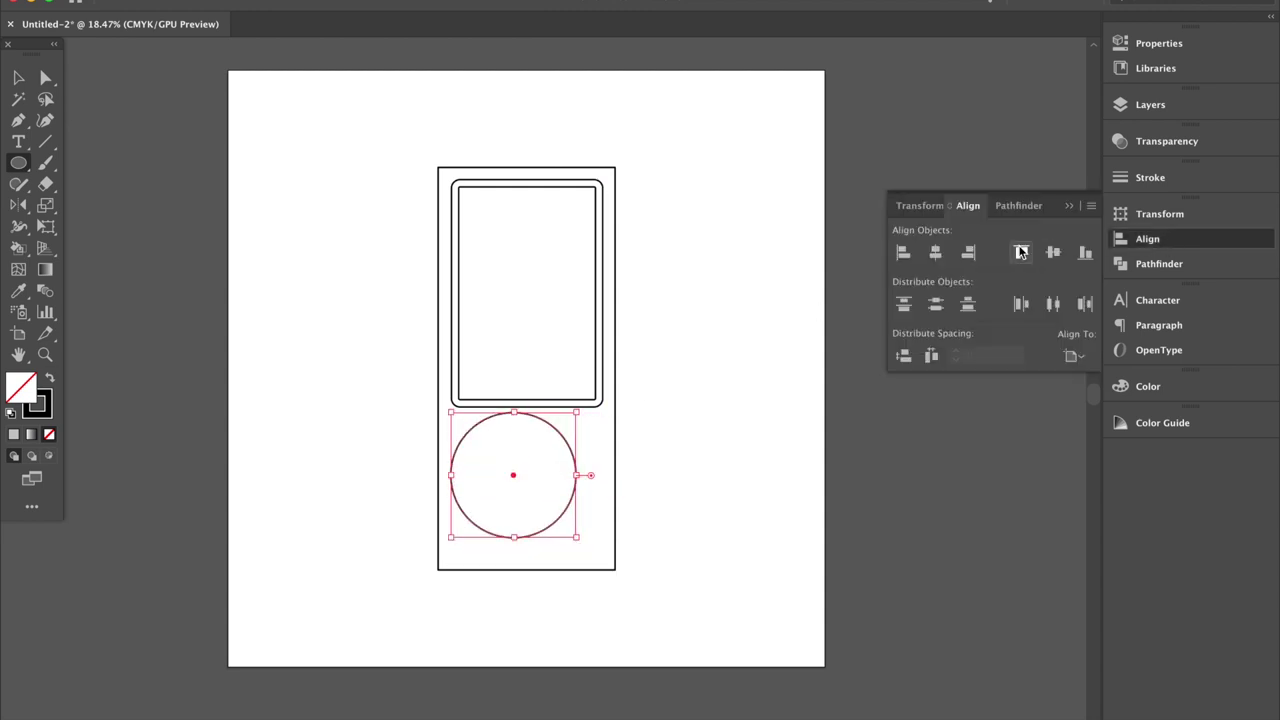
{"action": "left_click", "coordinate": [935, 252]}
{"action": "key", "text": "shift+Down"}
{"action": "key", "text": "shift+Down"}
{"action": "key", "text": "shift+Down"}
{"action": "key", "text": "shift+Down"}
{"action": "key", "text": "shift+Down"}
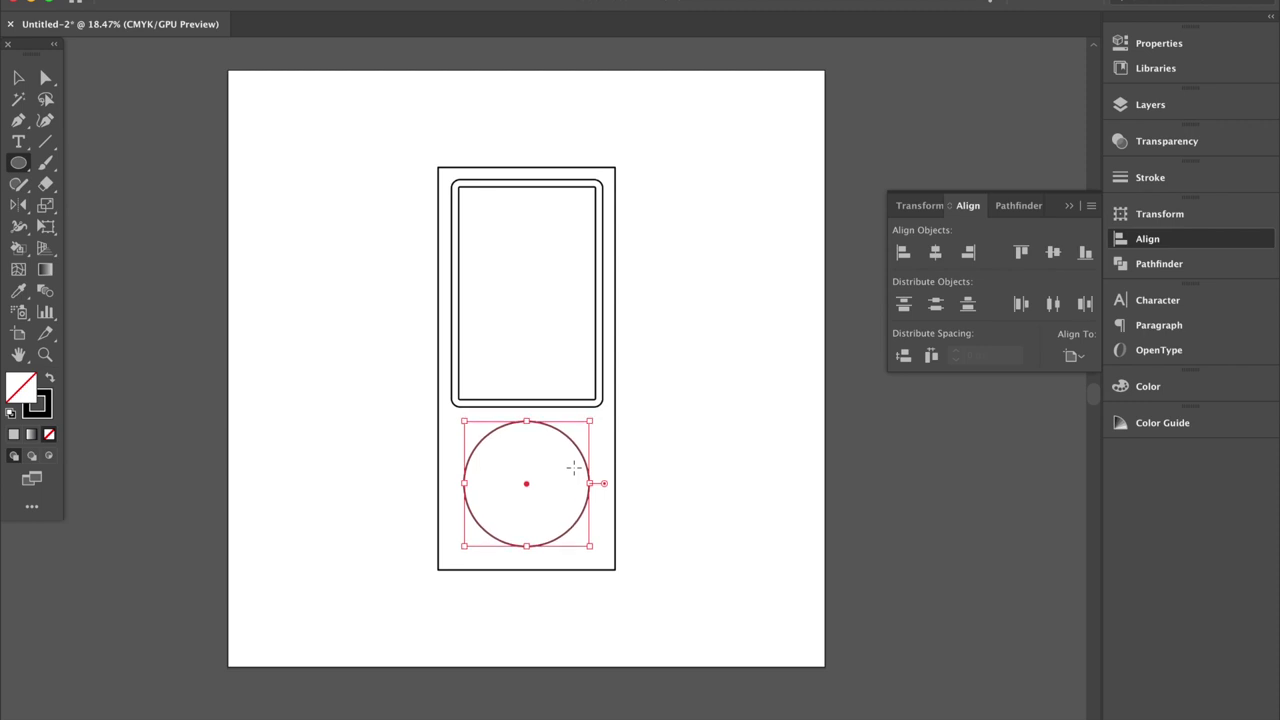
{"action": "key", "text": "v"}
Create a smaller concentric inner circle with Offset Path at -125 px
{"action": "left_click", "coordinate": [214, 2]}
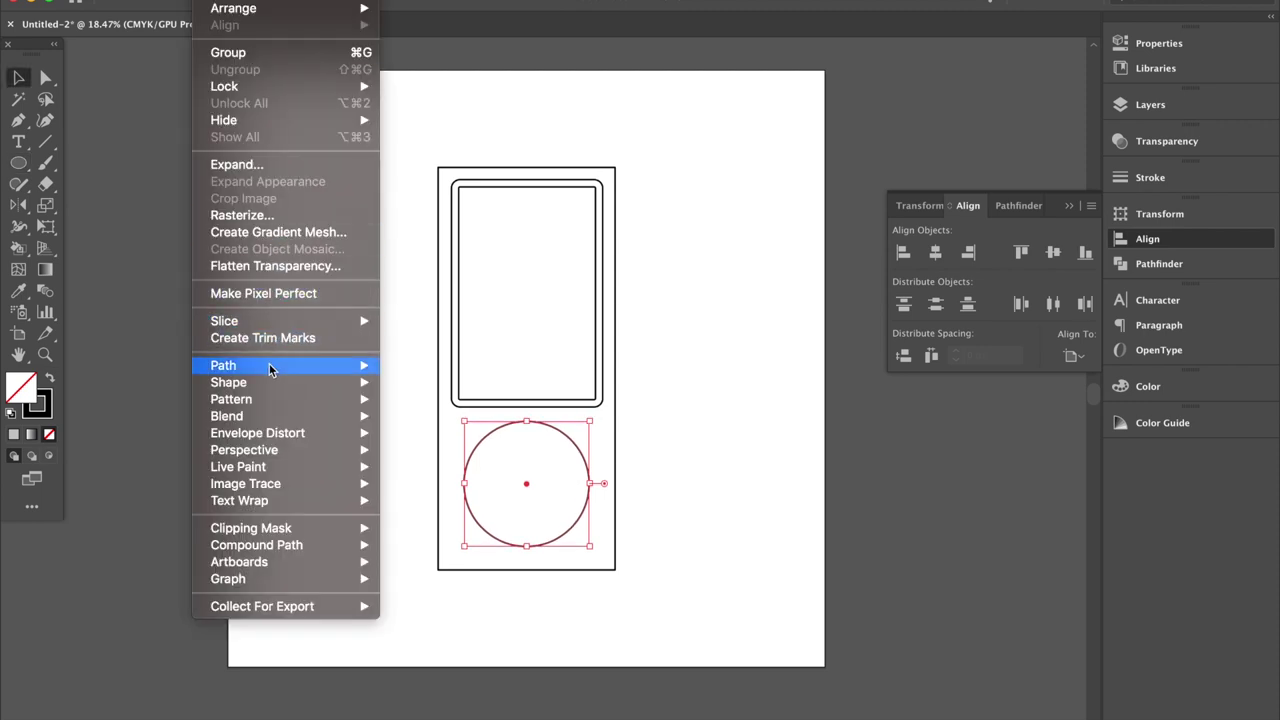
{"action": "mouse_move", "coordinate": [224, 365]}
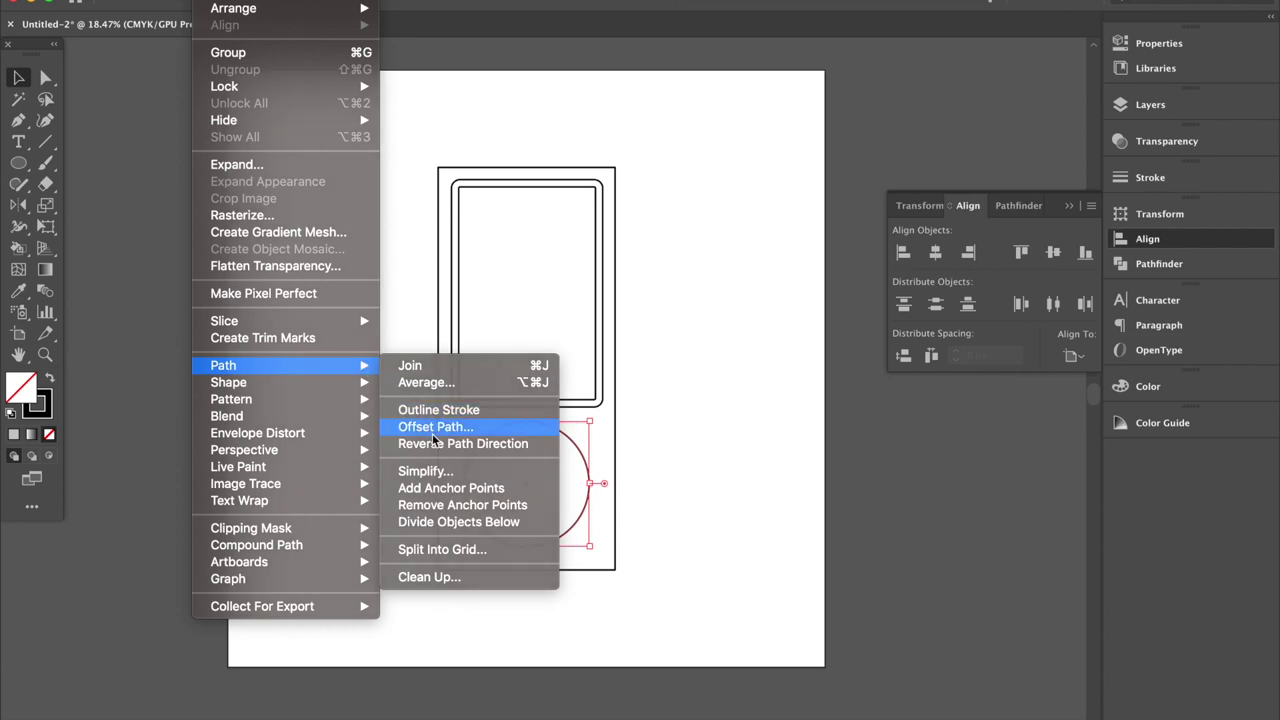
{"action": "left_click", "coordinate": [433, 427]}
{"action": "left_click", "coordinate": [186, 578]}
{"action": "left_click", "coordinate": [186, 578]}
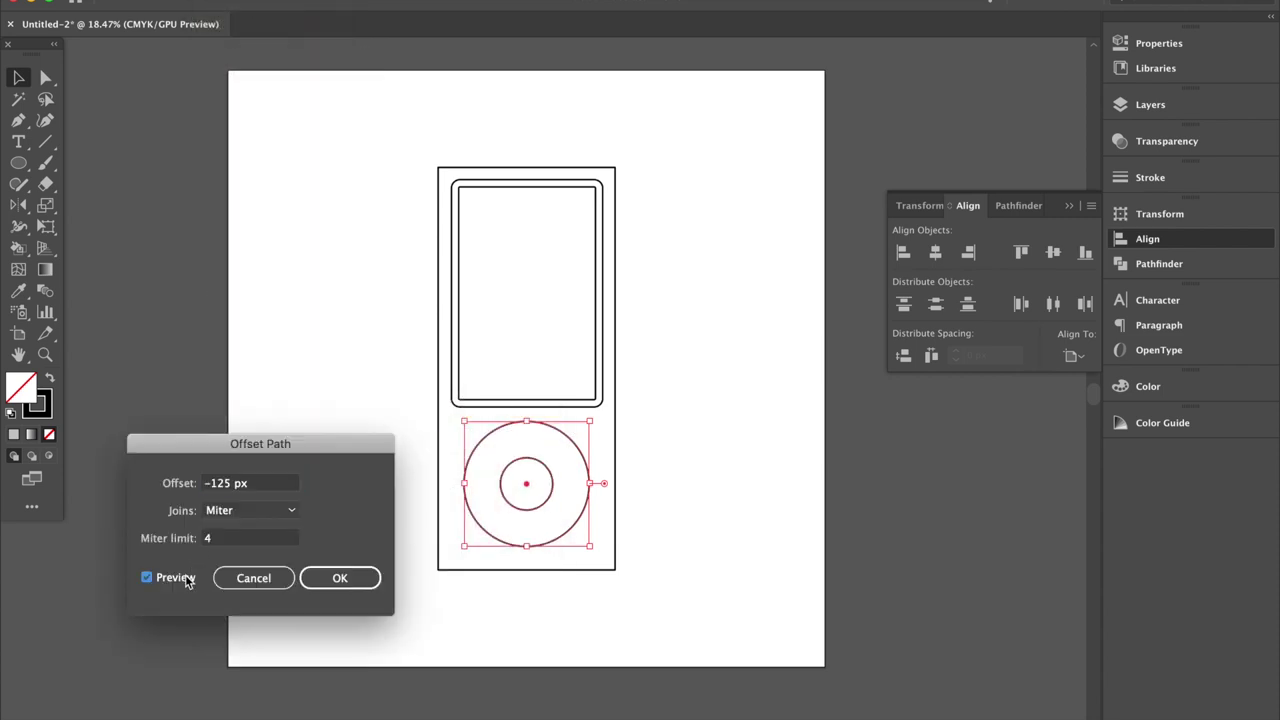
{"action": "left_click", "coordinate": [335, 580]}
{"action": "left_click", "coordinate": [670, 439]}
{"action": "left_click", "coordinate": [1150, 104]}
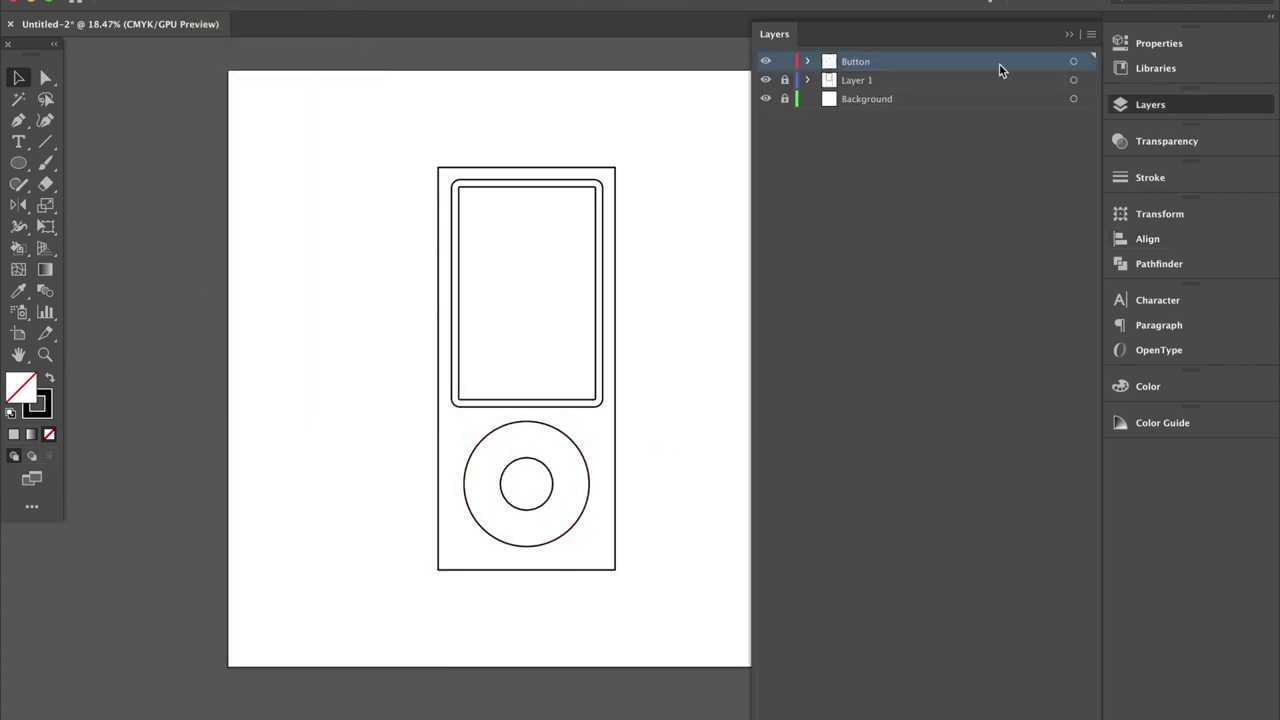
{"action": "left_click", "coordinate": [918, 84]}
{"action": "left_click", "coordinate": [614, 334]}
Make Layer 1 active and fill the device body bright green
{"action": "left_click_drag", "start_coordinate": [617, 370], "coordinate": [612, 370]}
{"action": "left_click", "coordinate": [548, 187]}
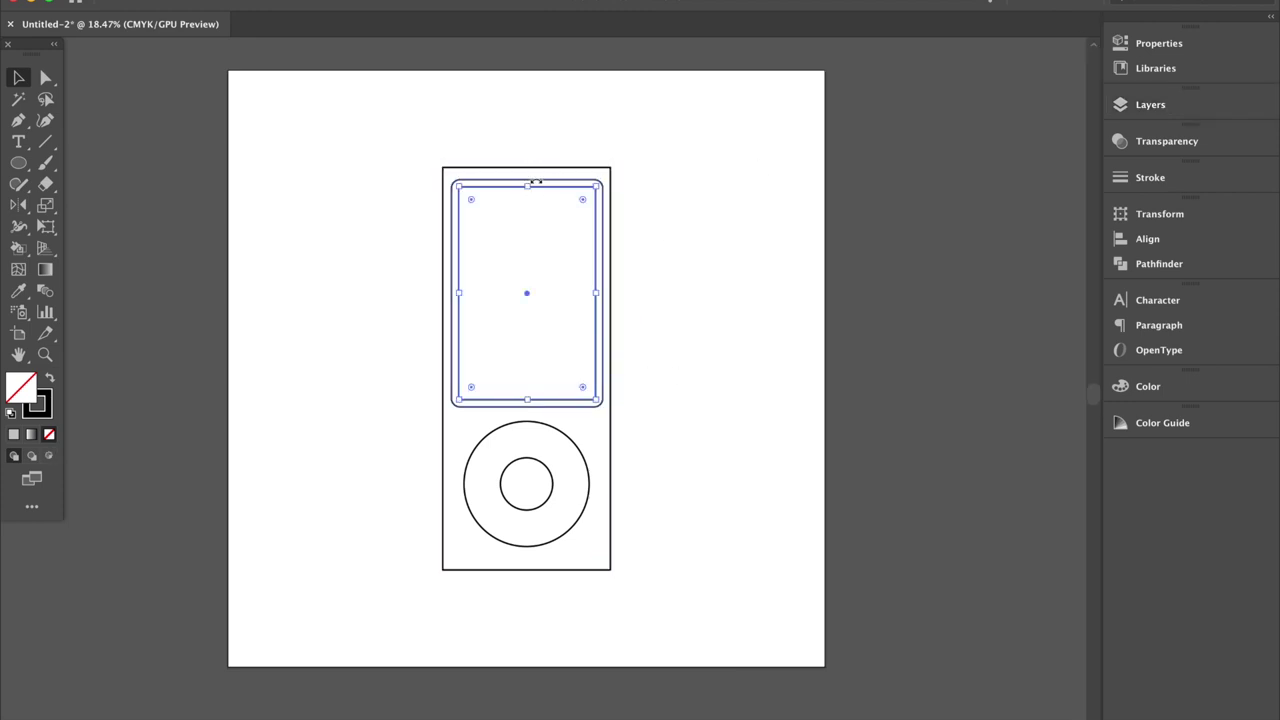
{"action": "left_click", "coordinate": [752, 290]}
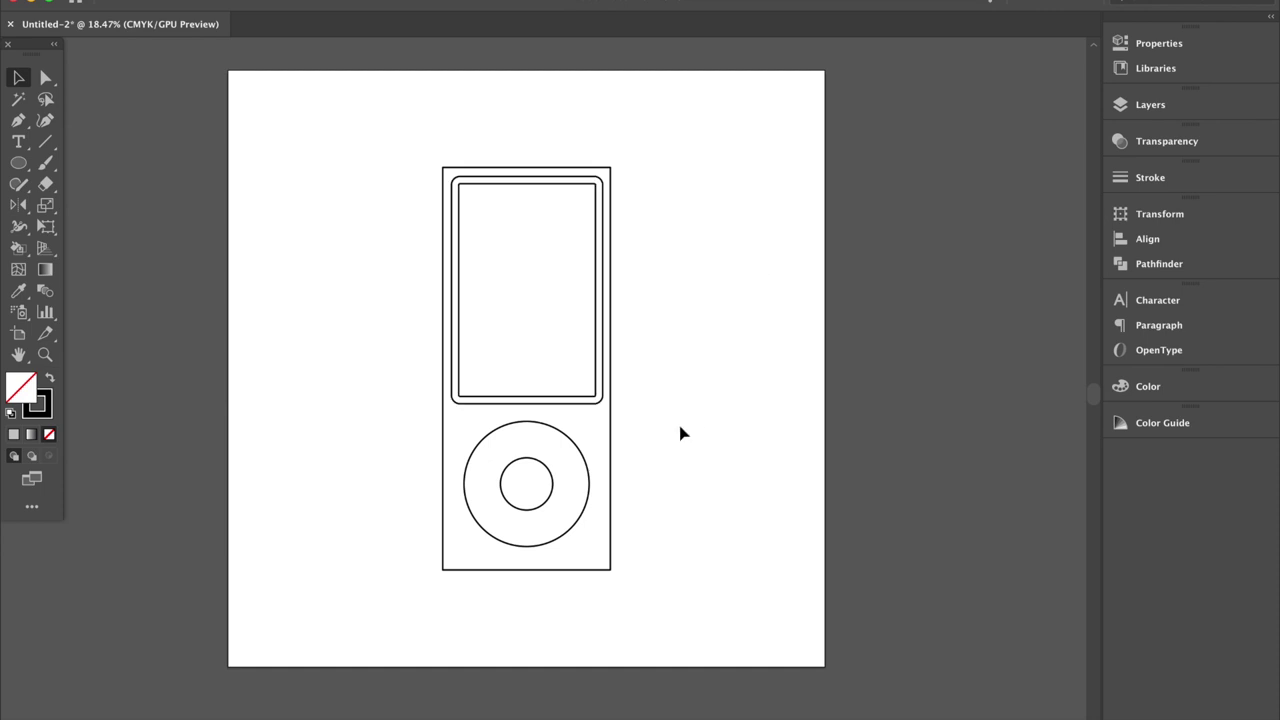
{"action": "left_click", "coordinate": [1170, 106]}
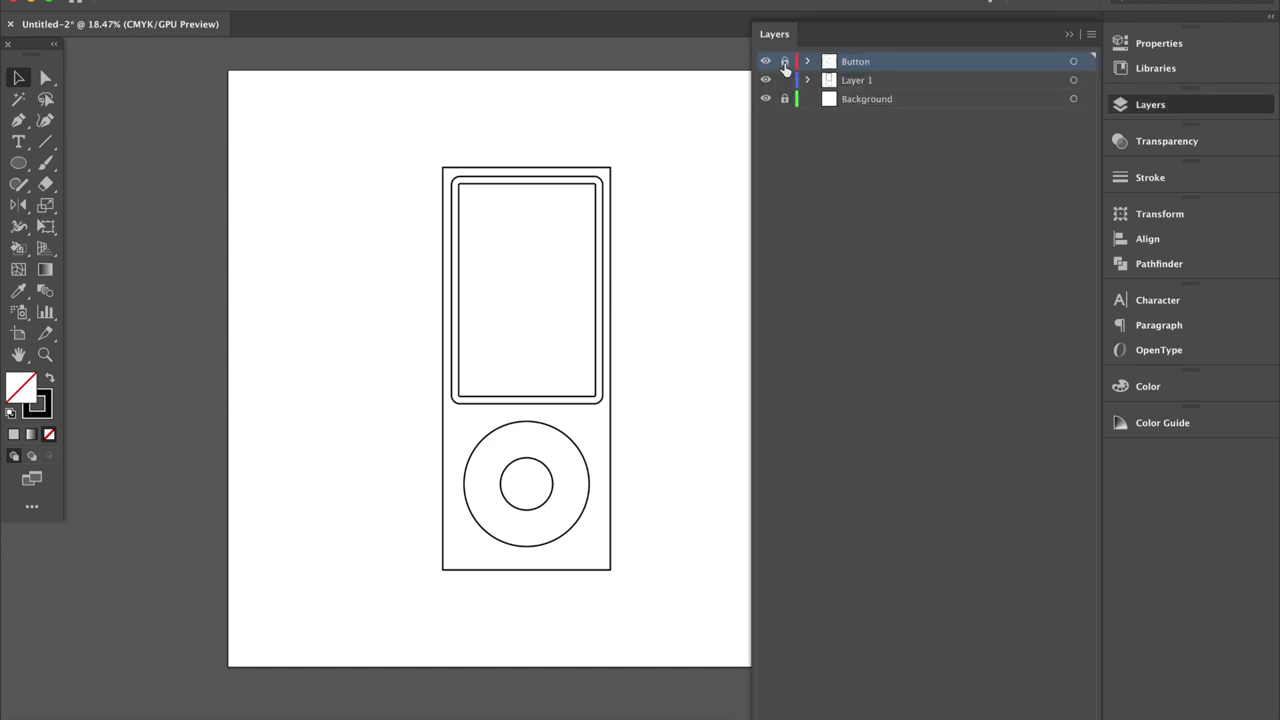
{"action": "left_click", "coordinate": [913, 84]}
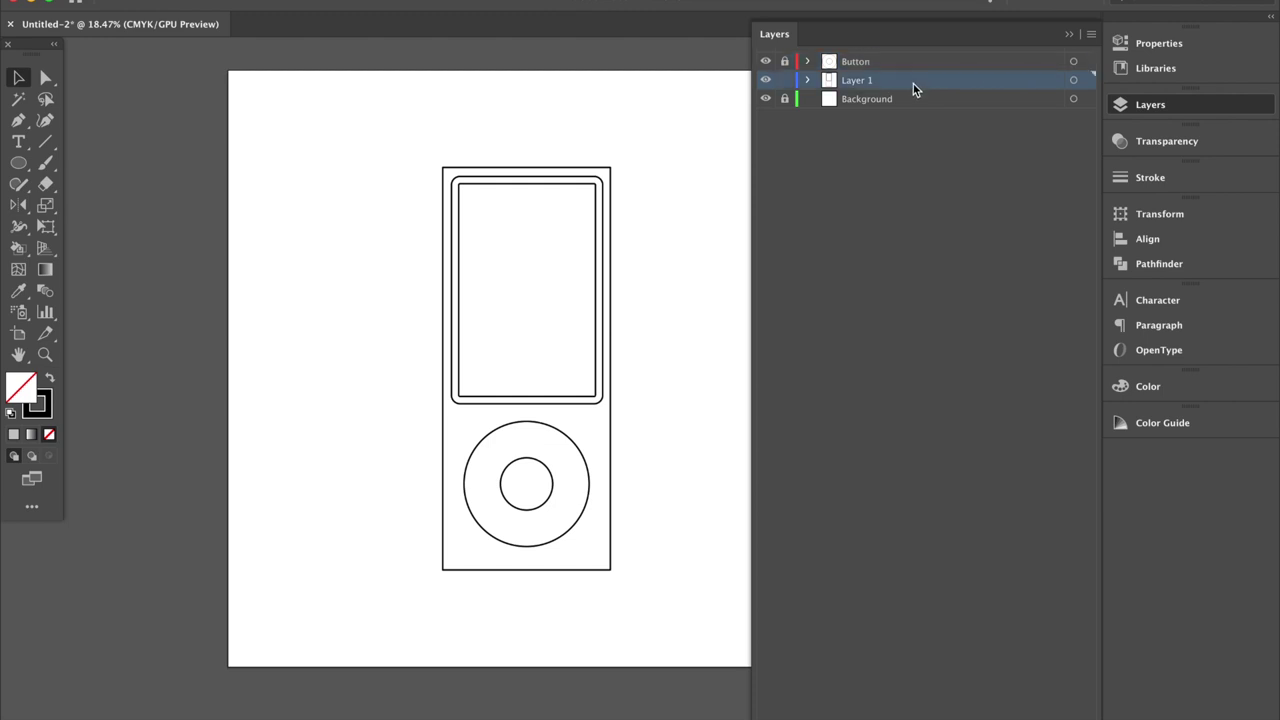
{"action": "left_click", "coordinate": [1070, 39]}
{"action": "left_click", "coordinate": [611, 520]}
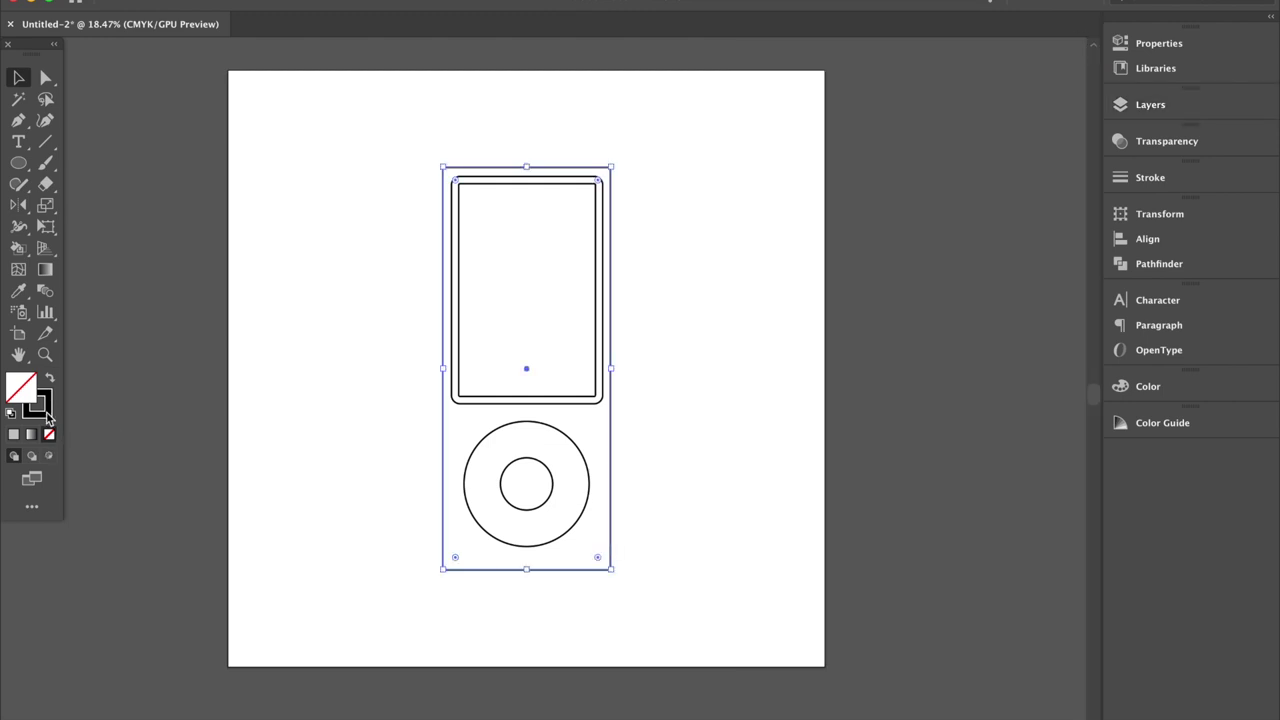
{"action": "double_click", "coordinate": [46, 412]}
{"action": "left_click", "coordinate": [801, 632]}
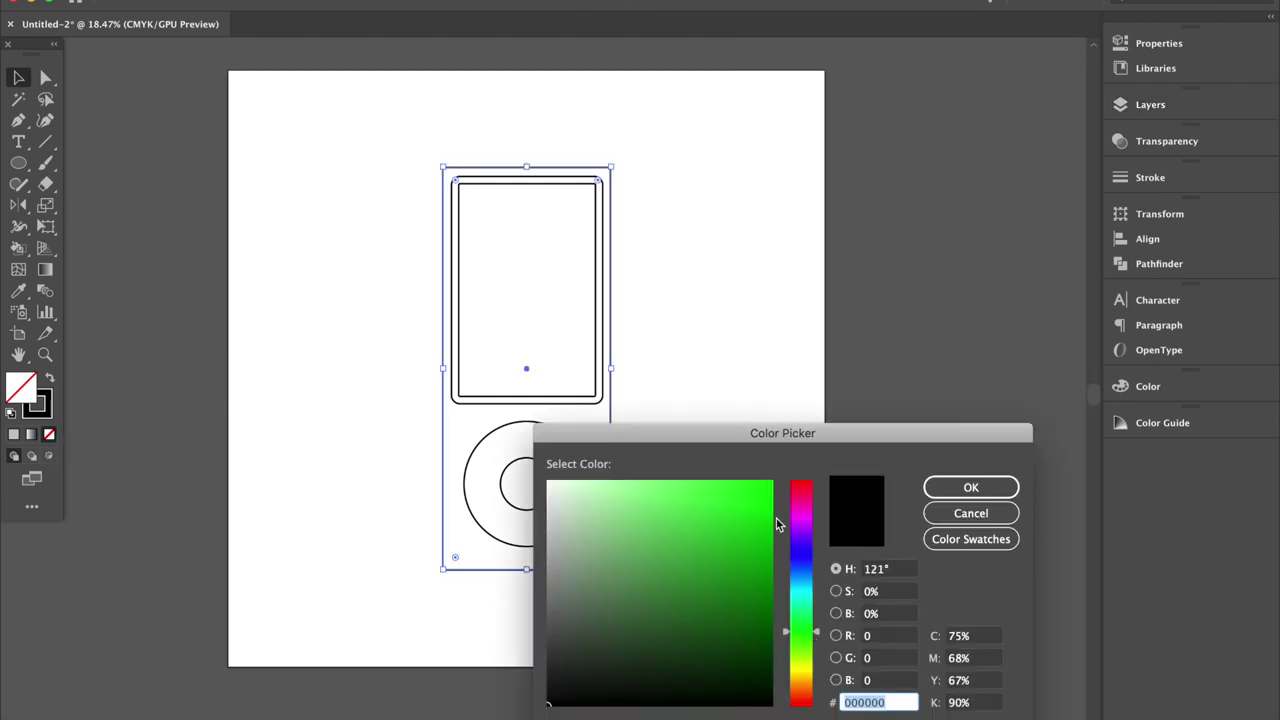
{"action": "left_click_drag", "start_coordinate": [770, 490], "coordinate": [770, 503]}
{"action": "left_click", "coordinate": [970, 487]}
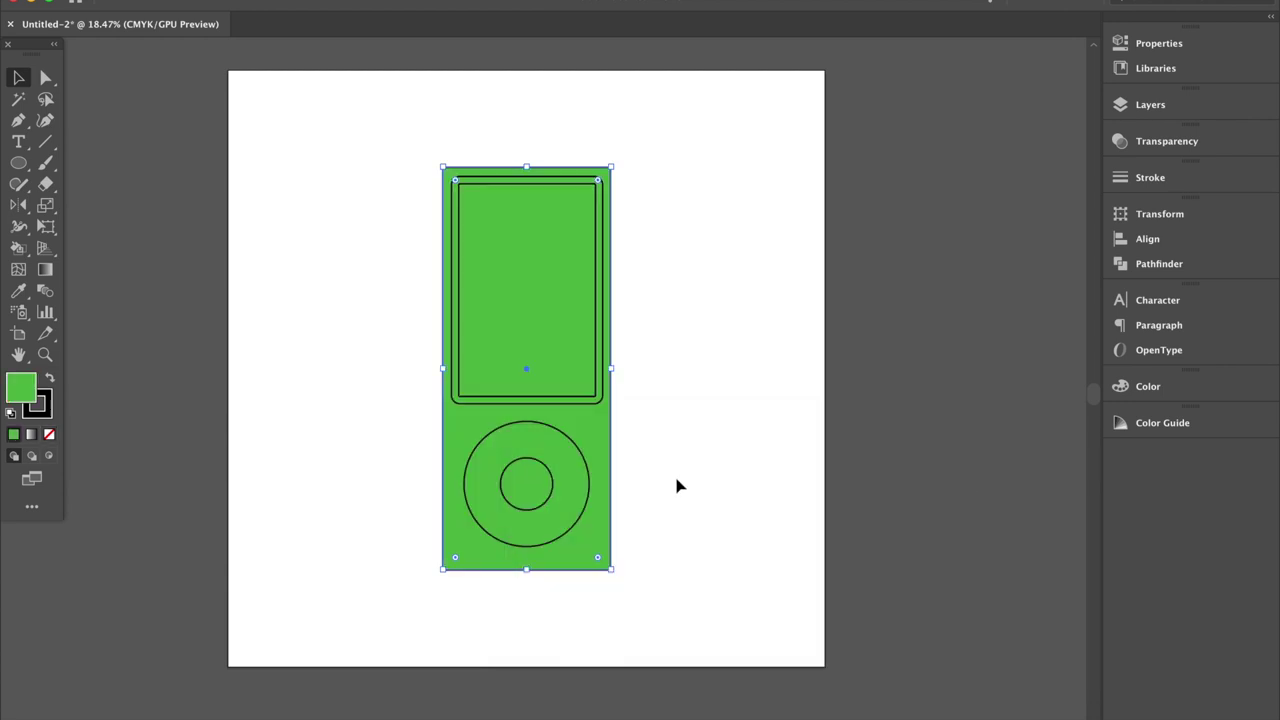
Fill the inner screen mid grey and turn its rounded frame into a black border
{"action": "left_click", "coordinate": [597, 216]}
{"action": "double_click", "coordinate": [24, 400]}
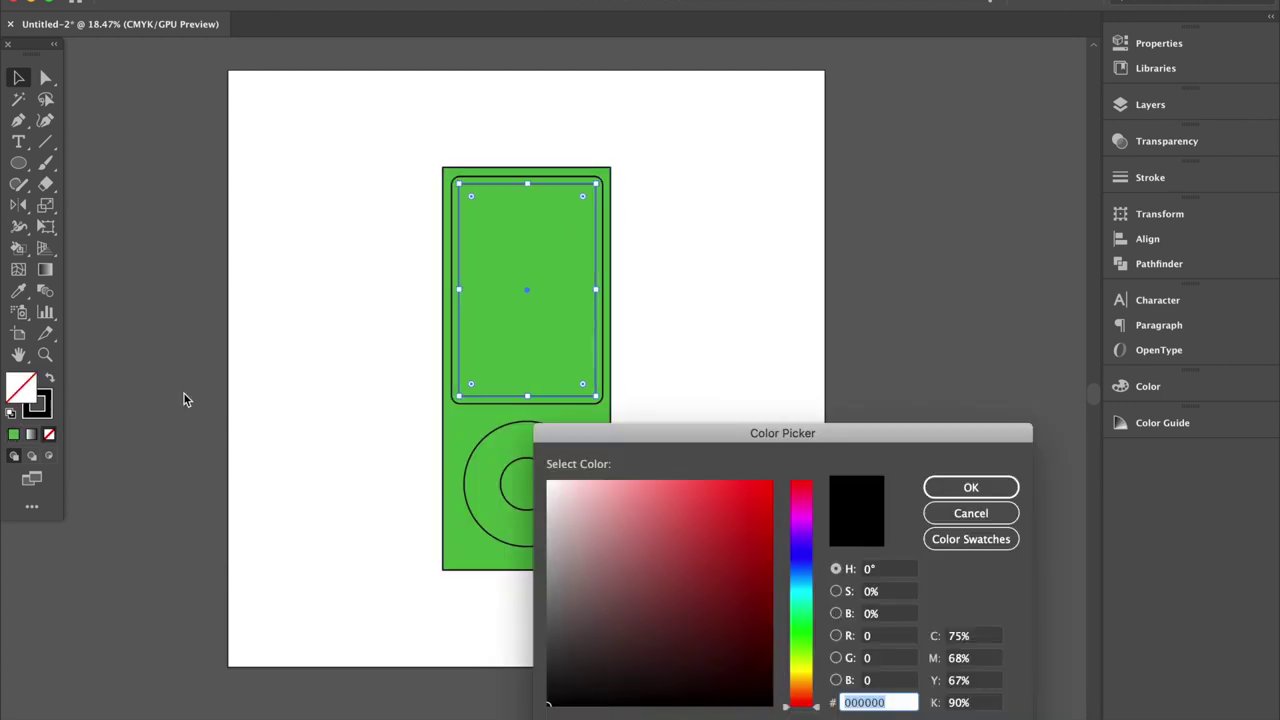
{"action": "left_click_drag", "start_coordinate": [549, 603], "coordinate": [546, 600]}
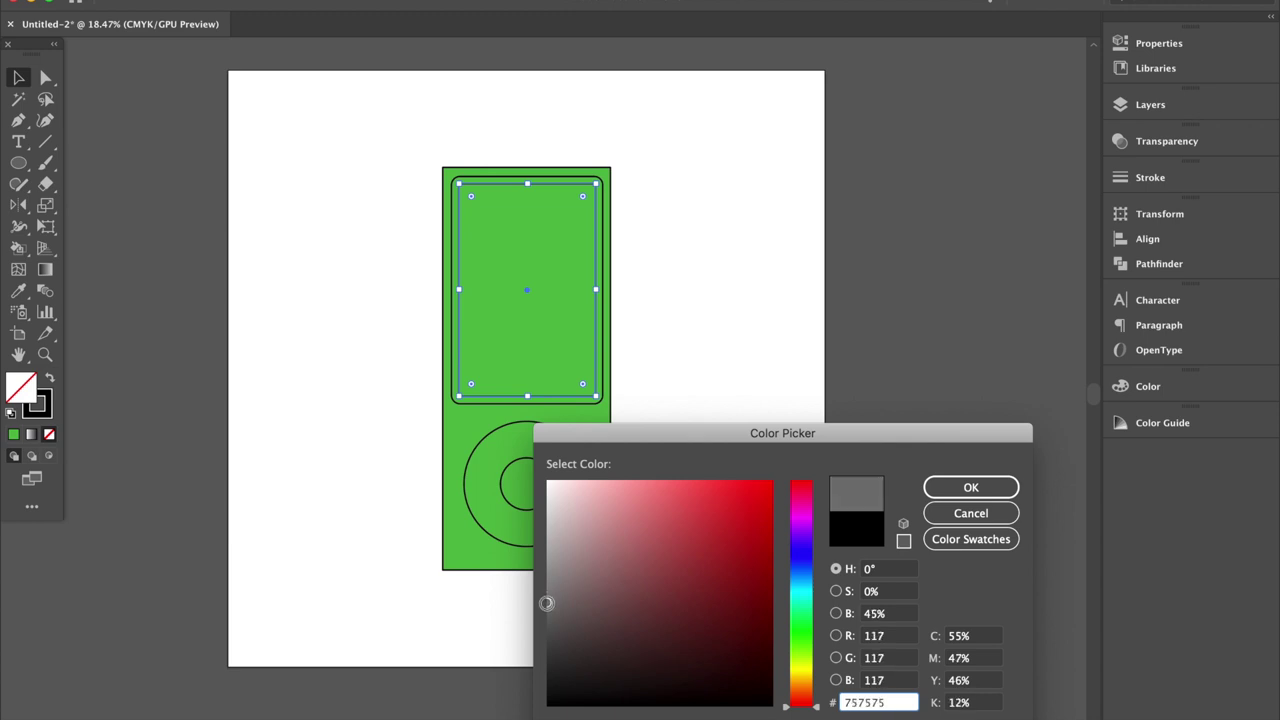
{"action": "left_click", "coordinate": [970, 487]}
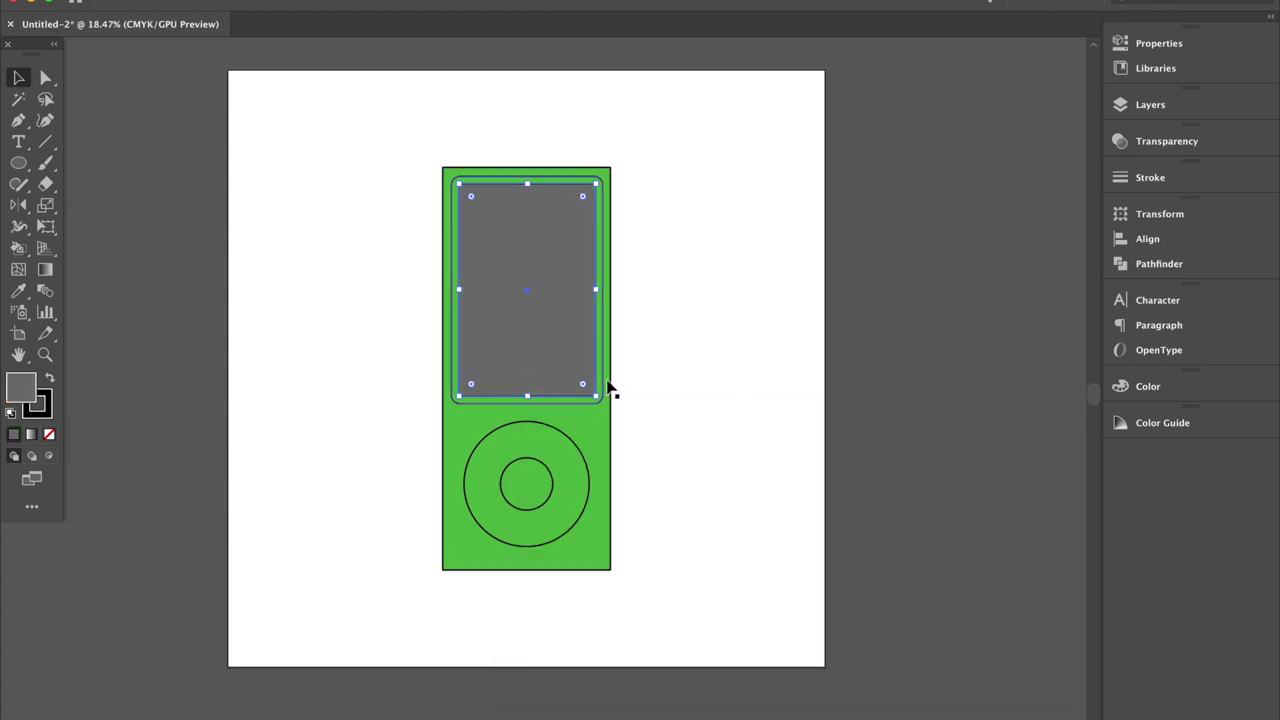
{"action": "left_click", "coordinate": [600, 399]}
{"action": "left_click", "coordinate": [49, 381]}
{"action": "left_click", "coordinate": [720, 342]}
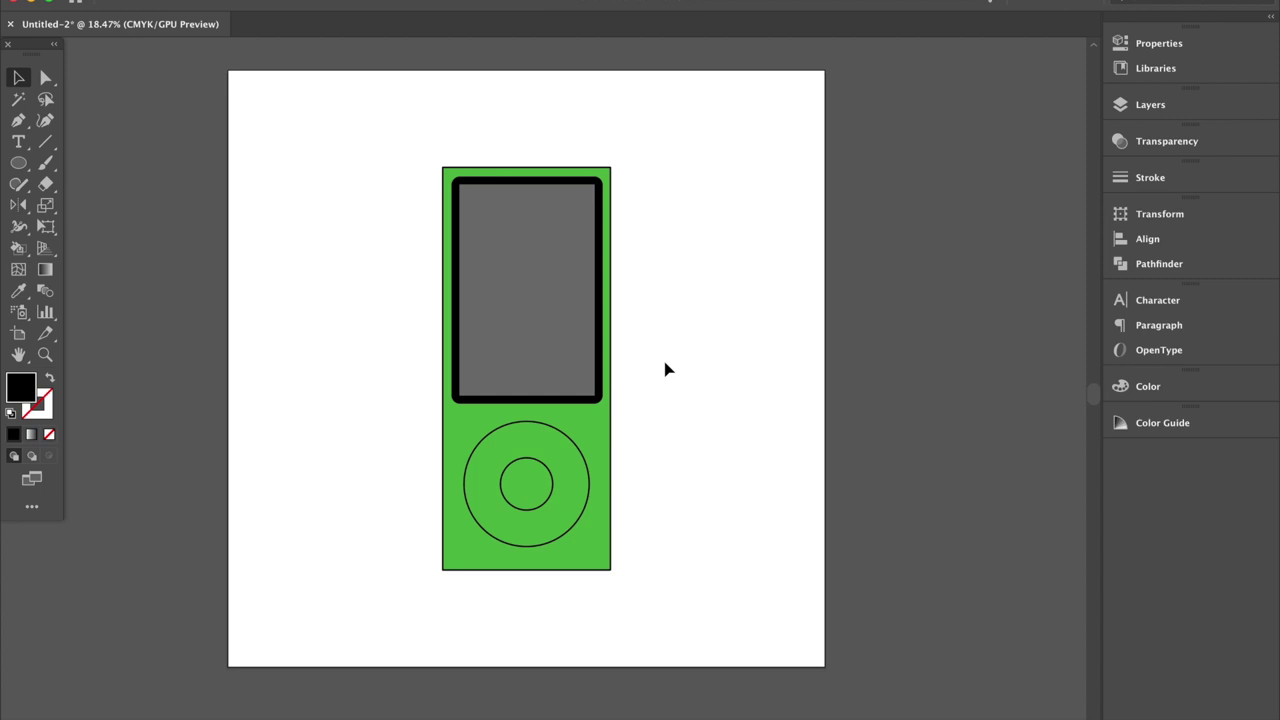
Change the screen fill to a darker grey
{"action": "left_click", "coordinate": [526, 290]}
{"action": "double_click", "coordinate": [21, 386]}
{"action": "left_click", "coordinate": [551, 633]}
{"action": "left_click", "coordinate": [971, 488]}
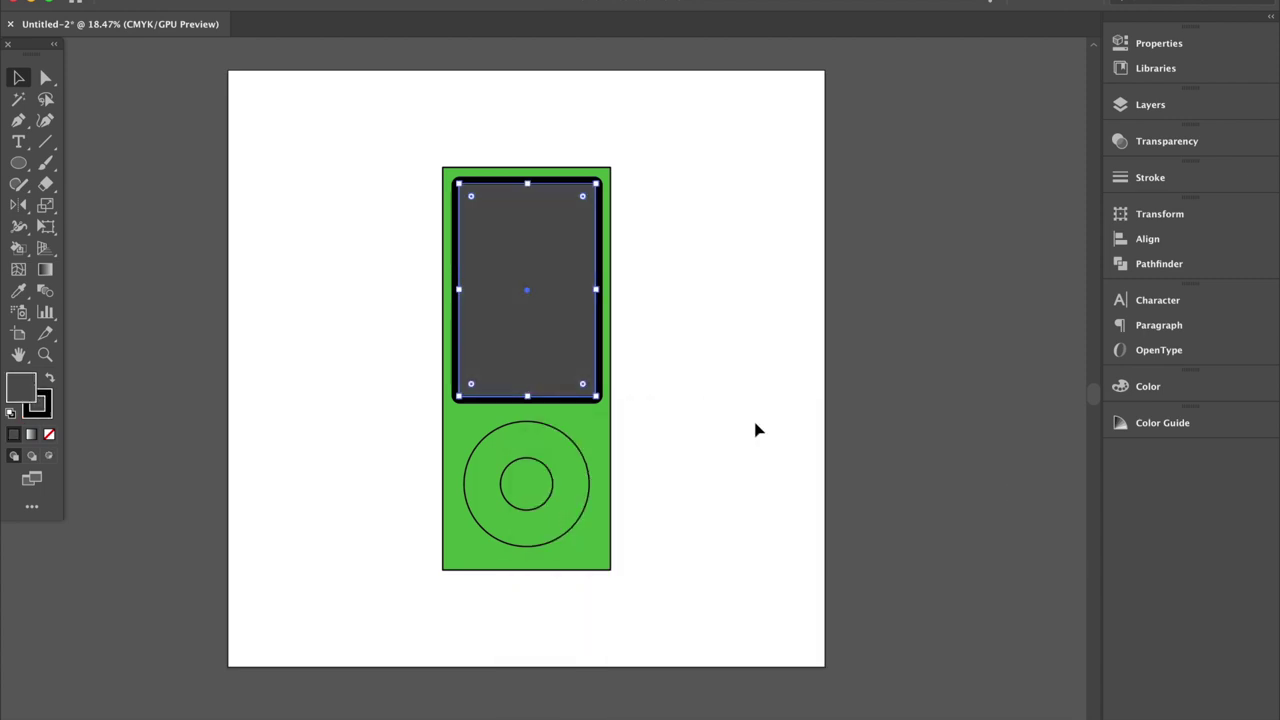
{"action": "left_click", "coordinate": [590, 474]}
{"action": "left_click", "coordinate": [1155, 108]}
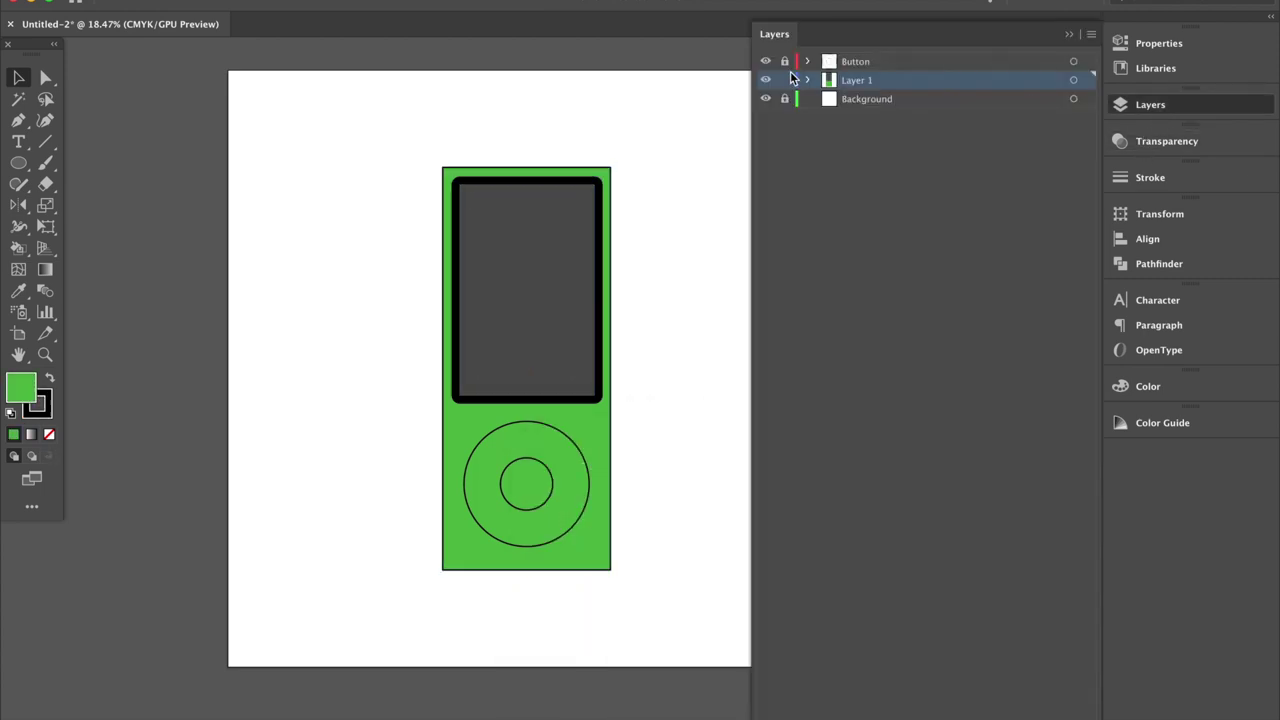
On the Button layer, turn the two click wheel circles into a Live Paint group
{"action": "left_click", "coordinate": [853, 66]}
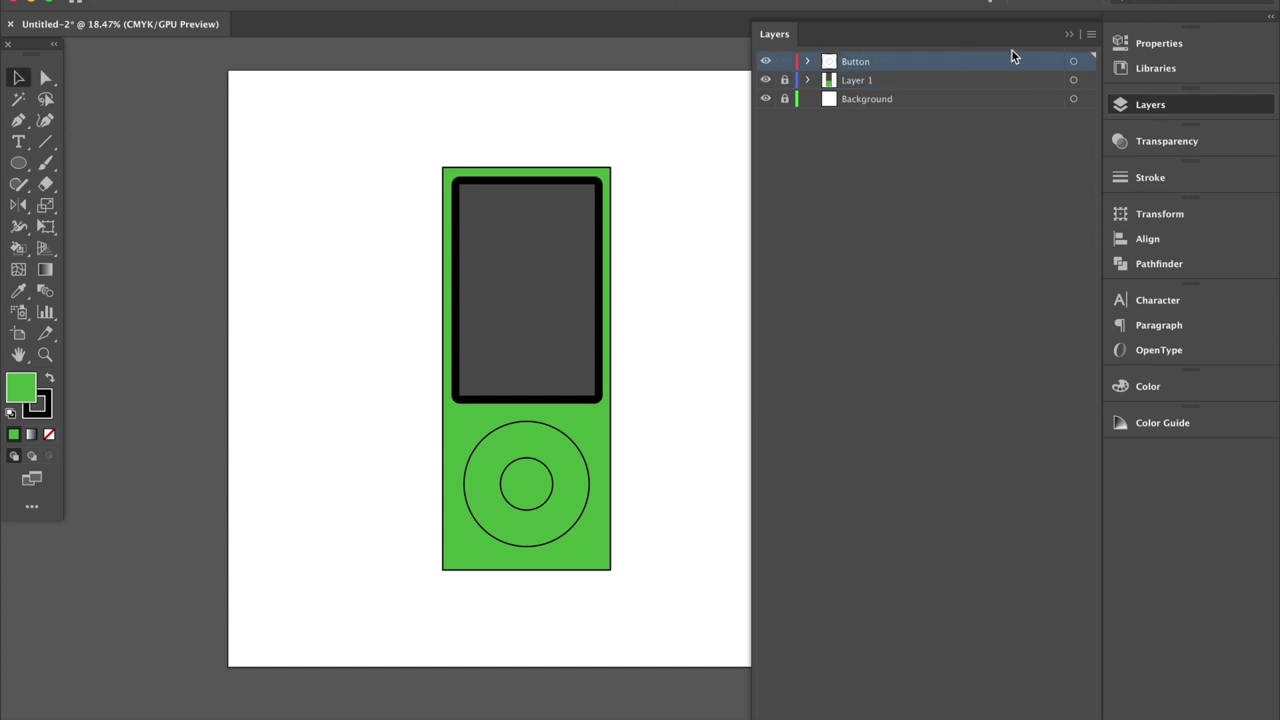
{"action": "left_click", "coordinate": [1068, 36]}
{"action": "left_click", "coordinate": [535, 466]}
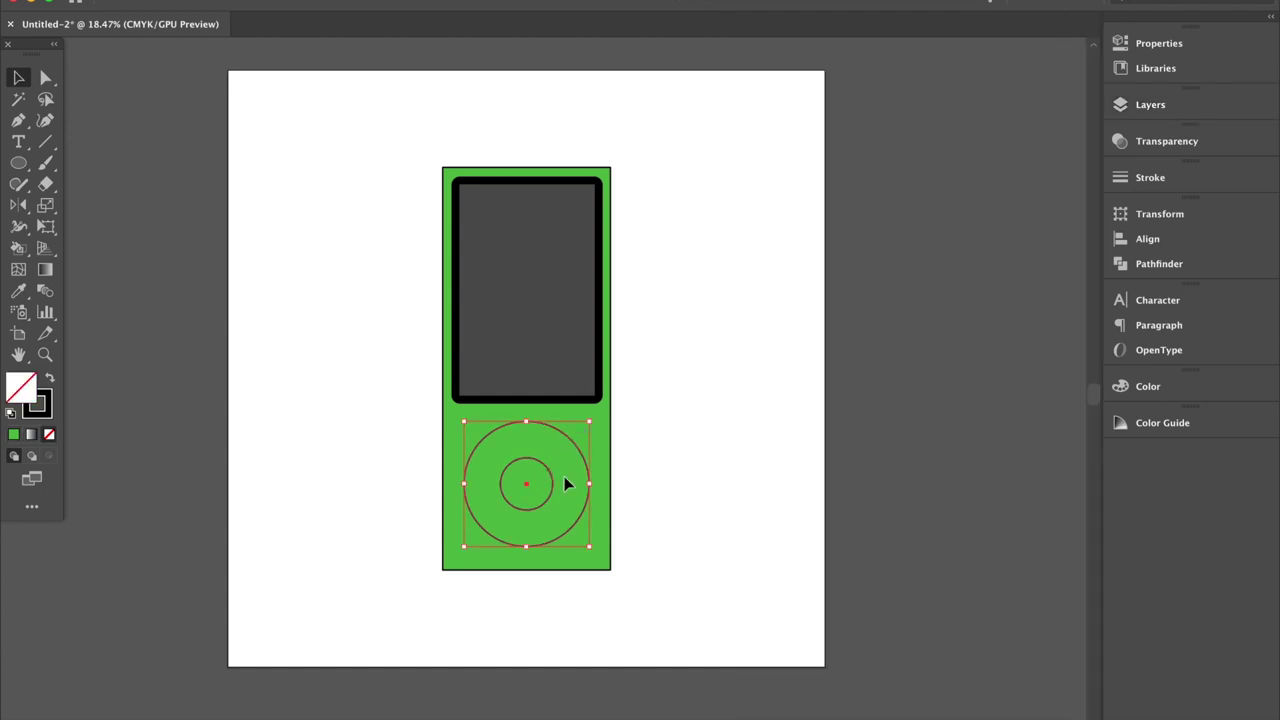
{"action": "left_click", "coordinate": [220, 0]}
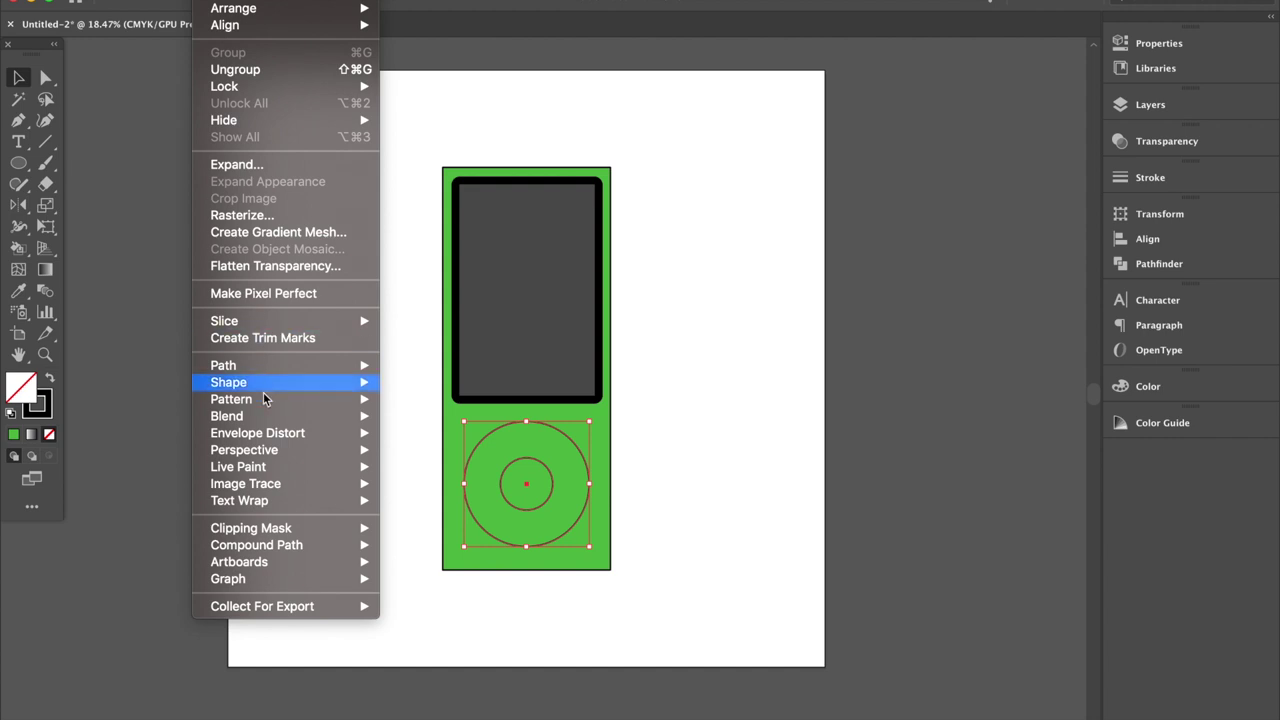
{"action": "mouse_move", "coordinate": [238, 467]}
{"action": "left_click", "coordinate": [407, 467]}
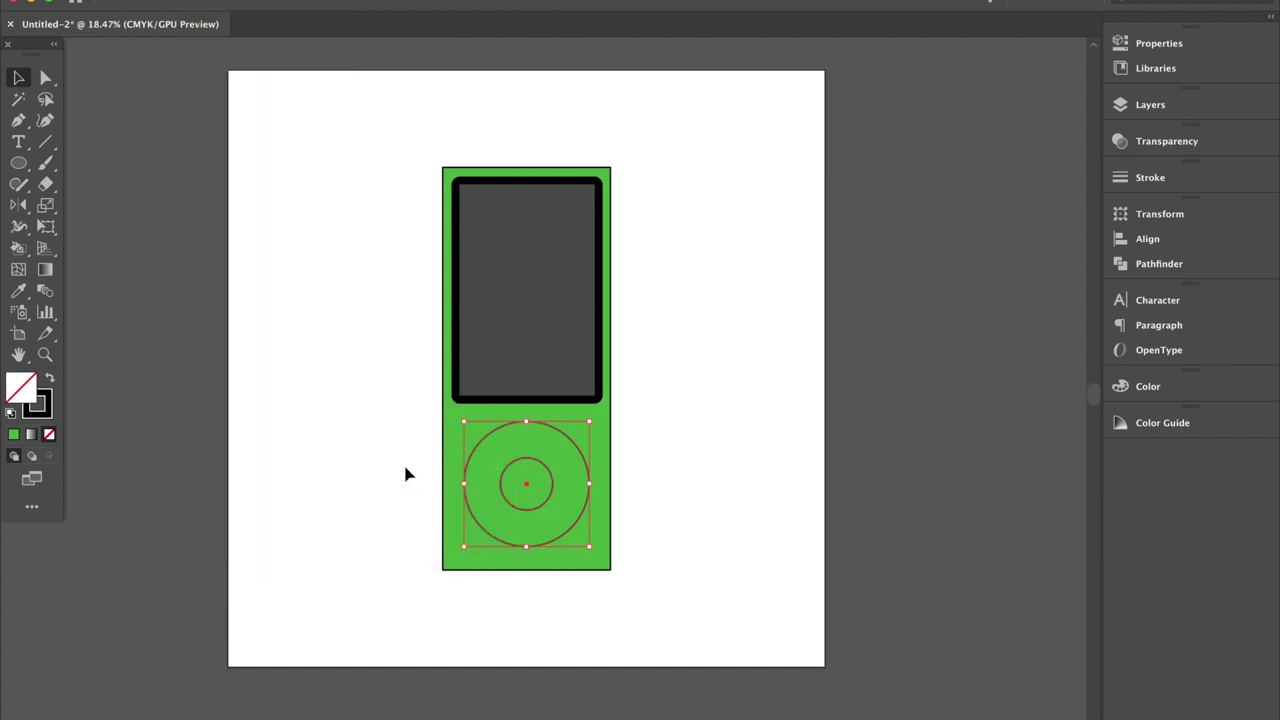
Paint the wheel's outer ring white (#ffffff) with the Live Paint Bucket
{"action": "key", "text": "k"}
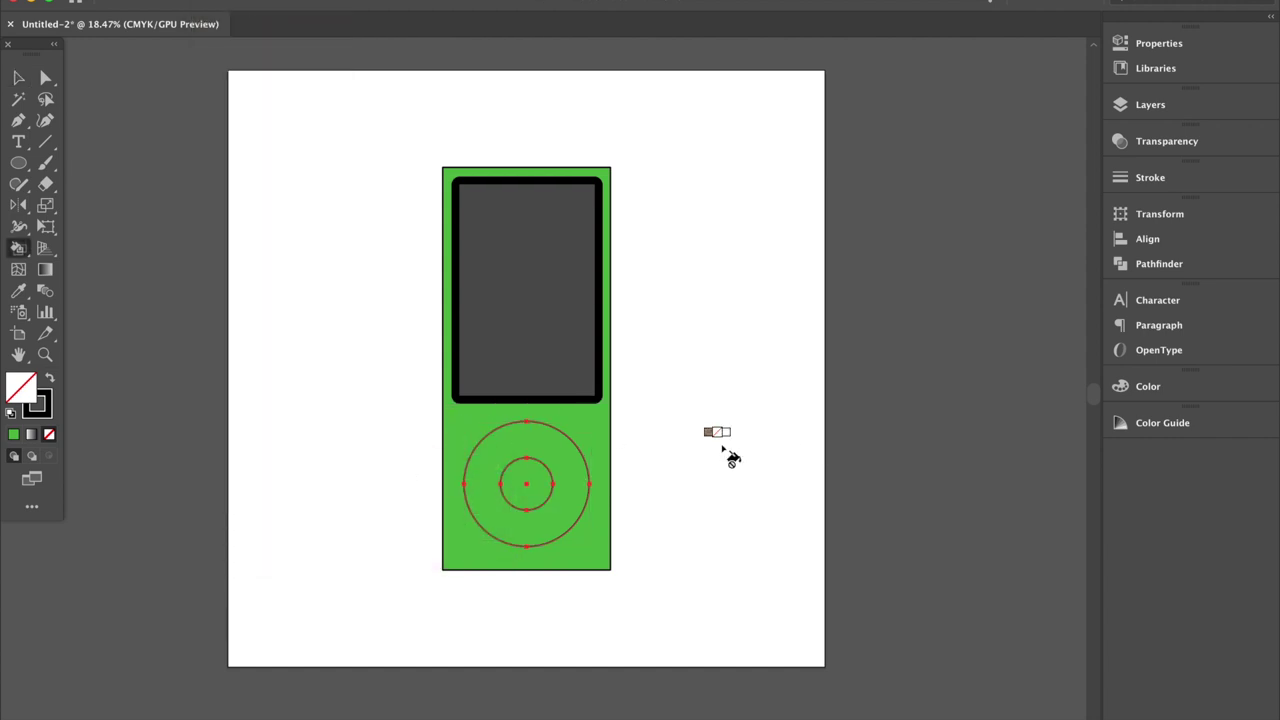
{"action": "left_click", "coordinate": [24, 254]}
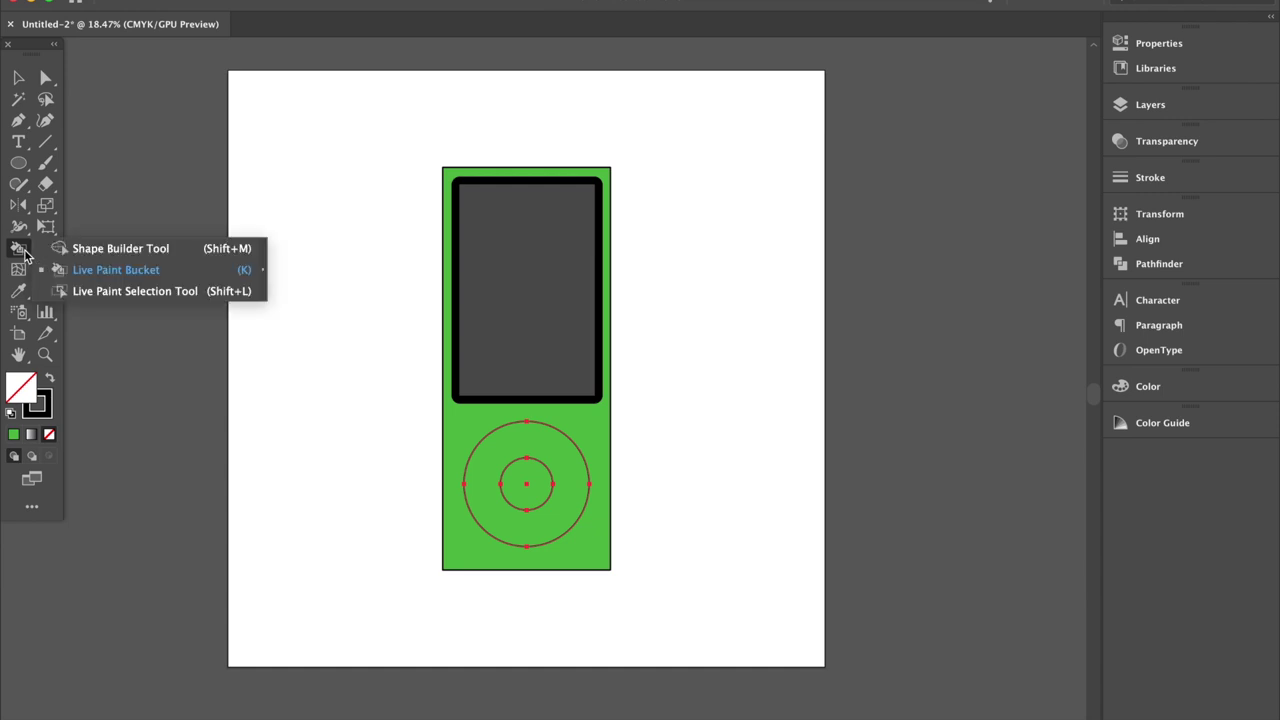
{"action": "left_click", "coordinate": [116, 271]}
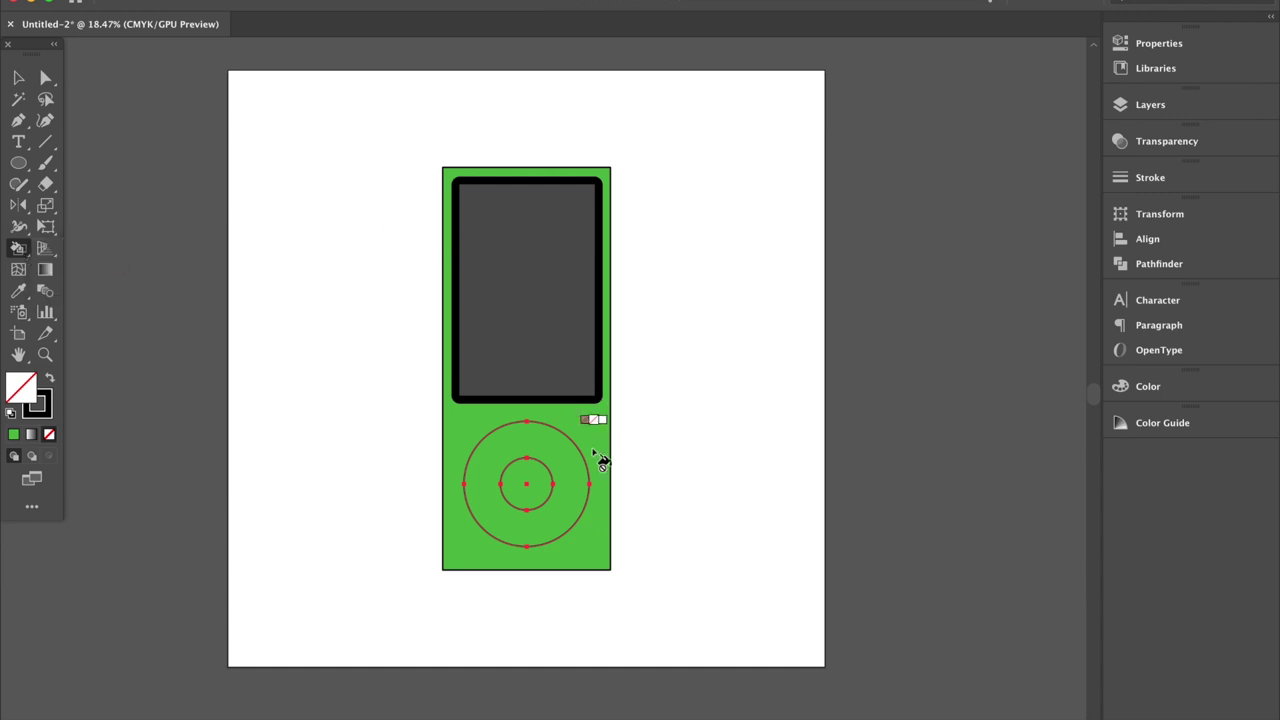
{"action": "double_click", "coordinate": [20, 386]}
{"action": "key", "text": "Escape"}
{"action": "double_click", "coordinate": [20, 386]}
{"action": "type", "text": "ffffff"}
{"action": "left_click", "coordinate": [957, 490]}
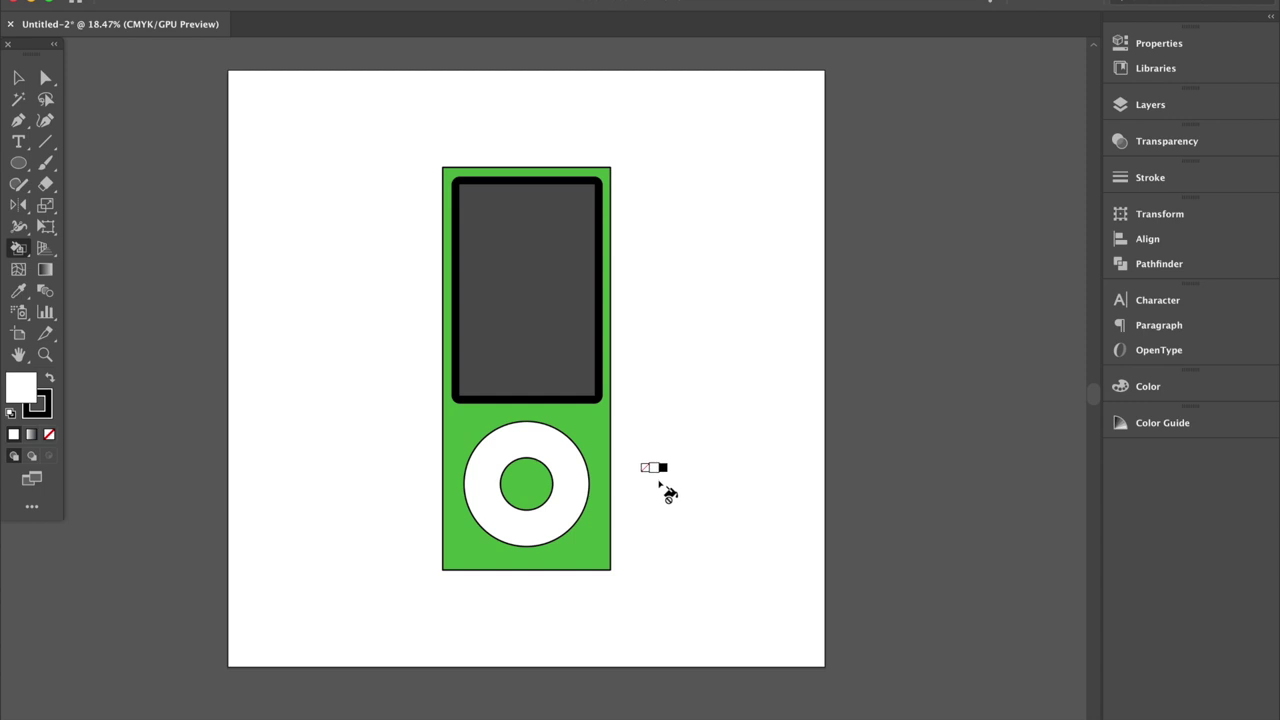
{"action": "left_click", "coordinate": [1155, 106]}
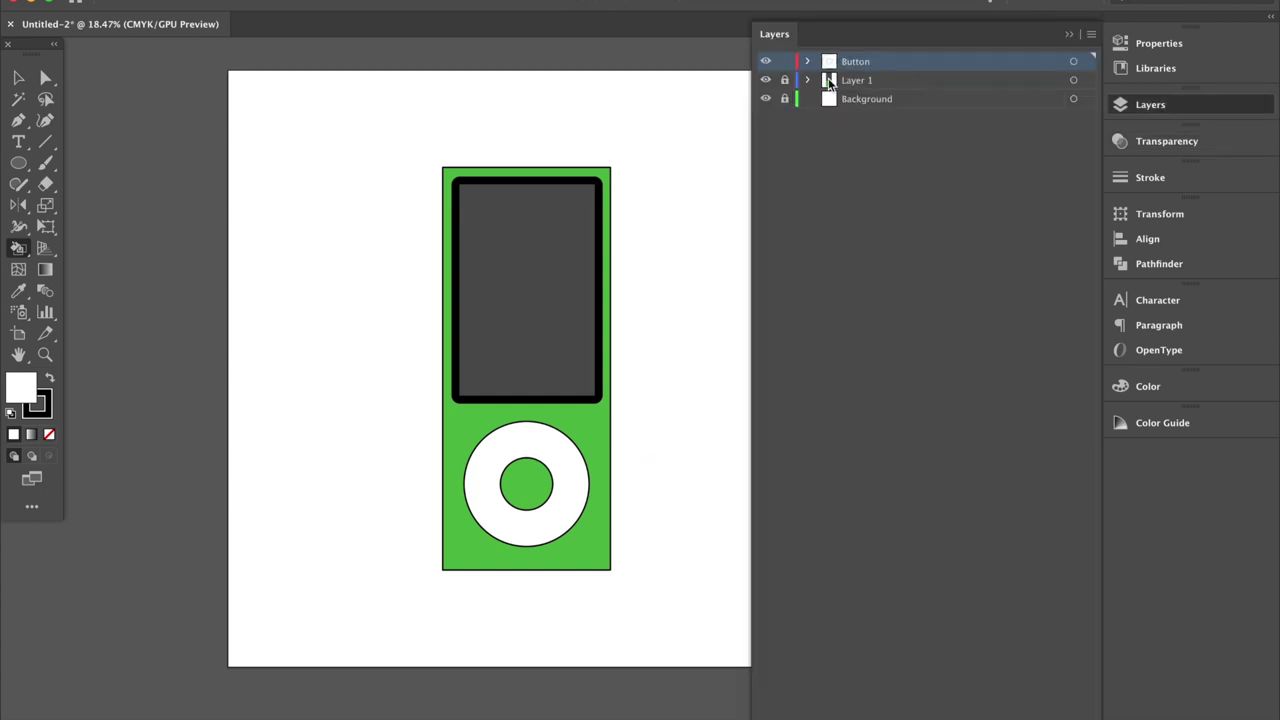
Unlock Layer 1 and select the green iPod body for editing
{"action": "left_click", "coordinate": [866, 82]}
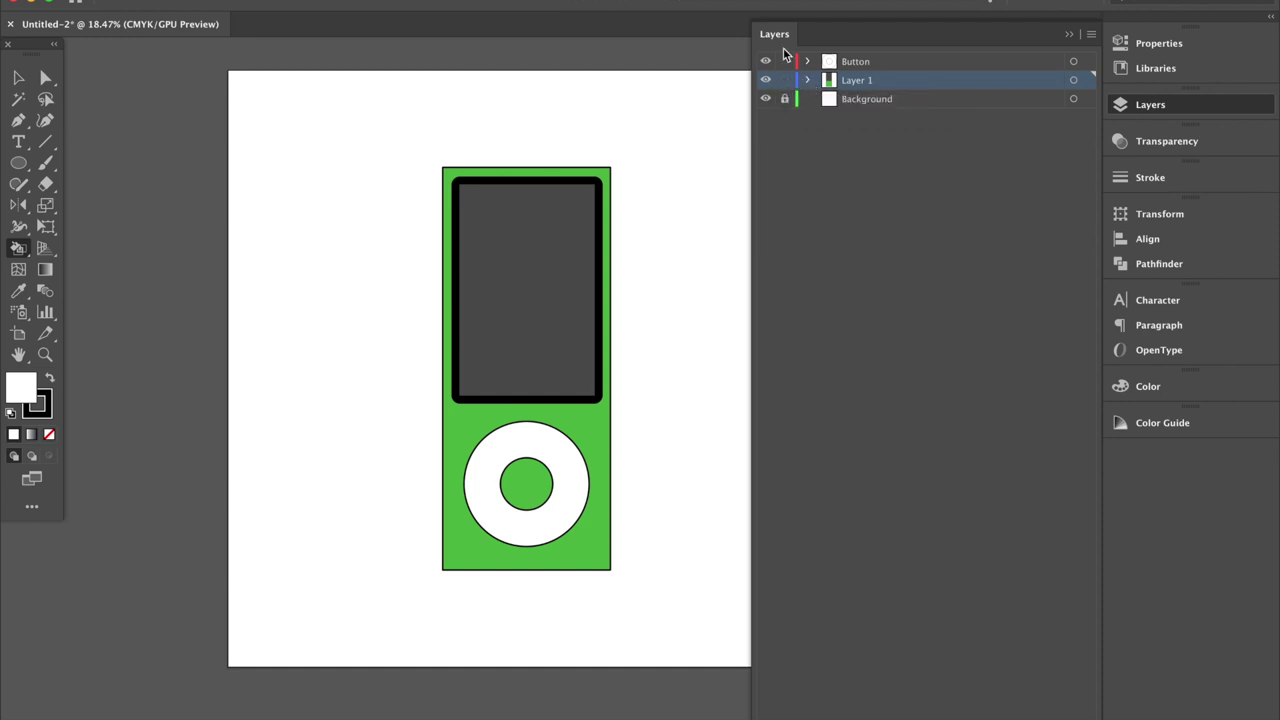
{"action": "key", "text": "v"}
{"action": "left_click", "coordinate": [609, 404]}
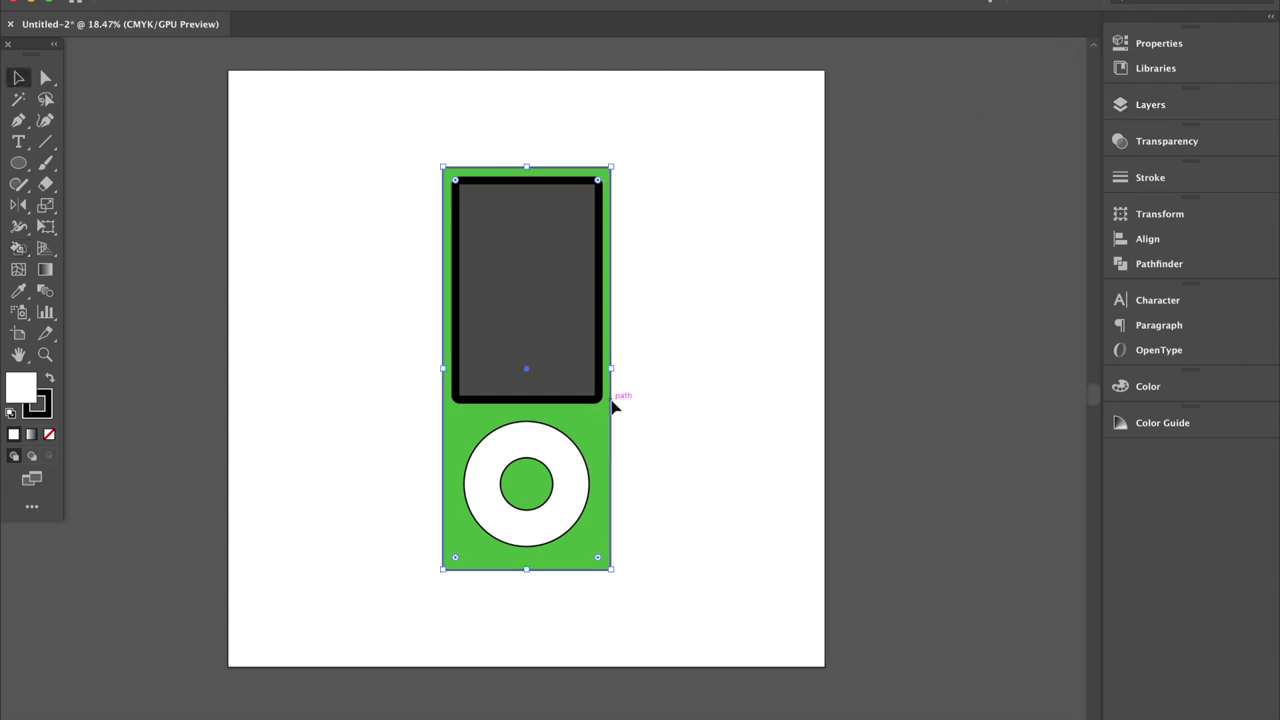
{"action": "key", "text": "ctrl+shift+b"}
{"action": "key", "text": "ctrl+shift+b"}
Cut a black right-edge sliver from a left-shifted body copy with Minus Front
{"action": "key", "text": "shift+Left"}
{"action": "key", "text": "shift+Left"}
{"action": "key", "text": "shift+Left"}
{"action": "key", "text": "shift+Left"}
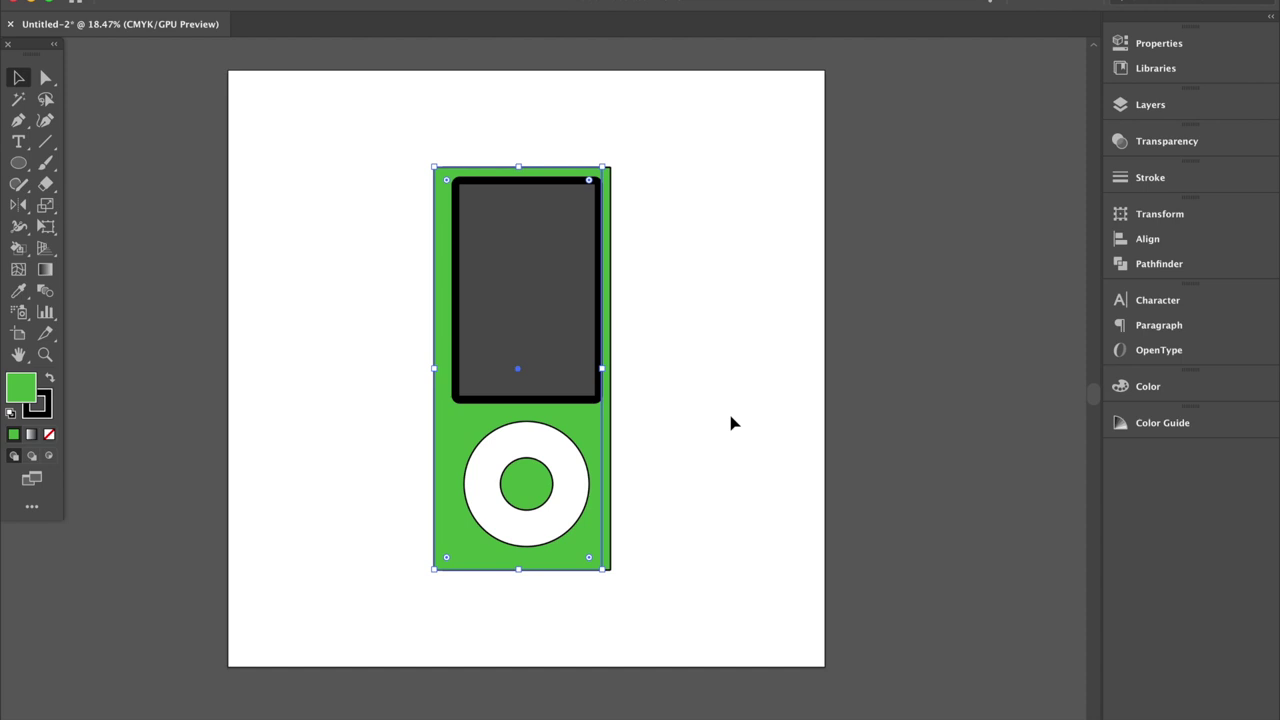
{"action": "left_click", "coordinate": [606, 463], "text": "shift"}
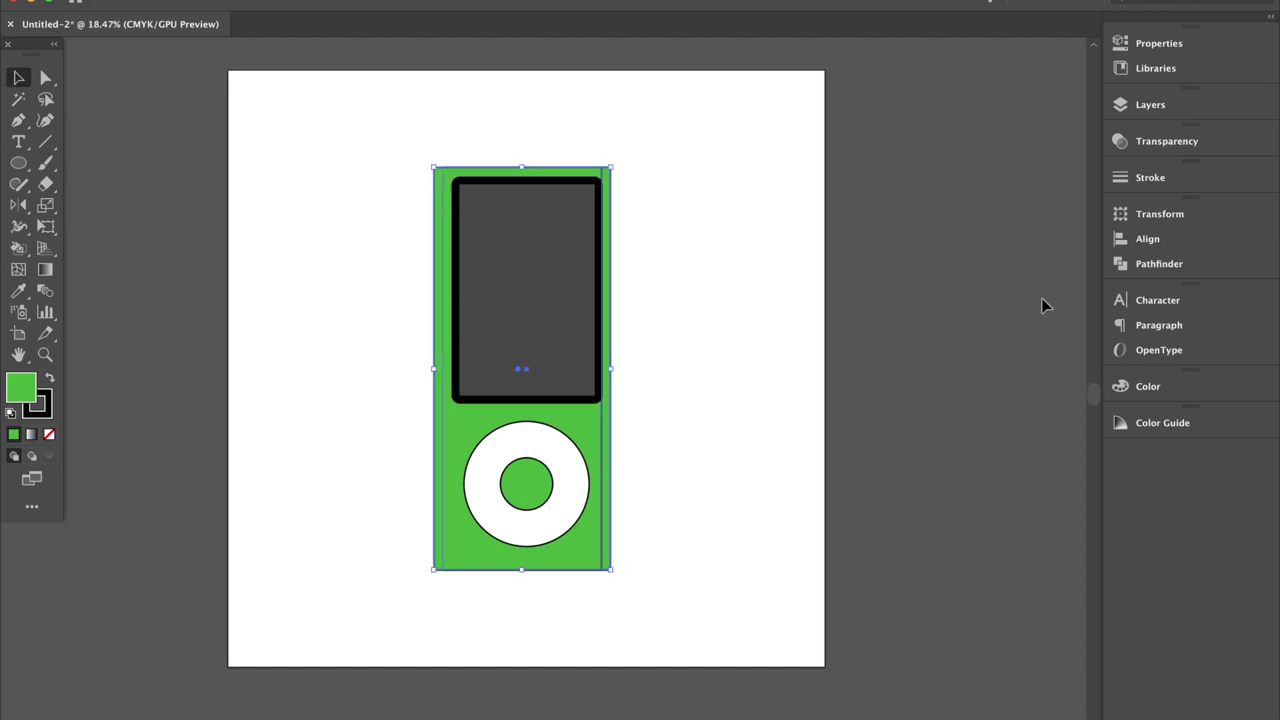
{"action": "left_click", "coordinate": [1159, 263]}
{"action": "left_click", "coordinate": [938, 253]}
{"action": "left_click", "coordinate": [52, 380]}
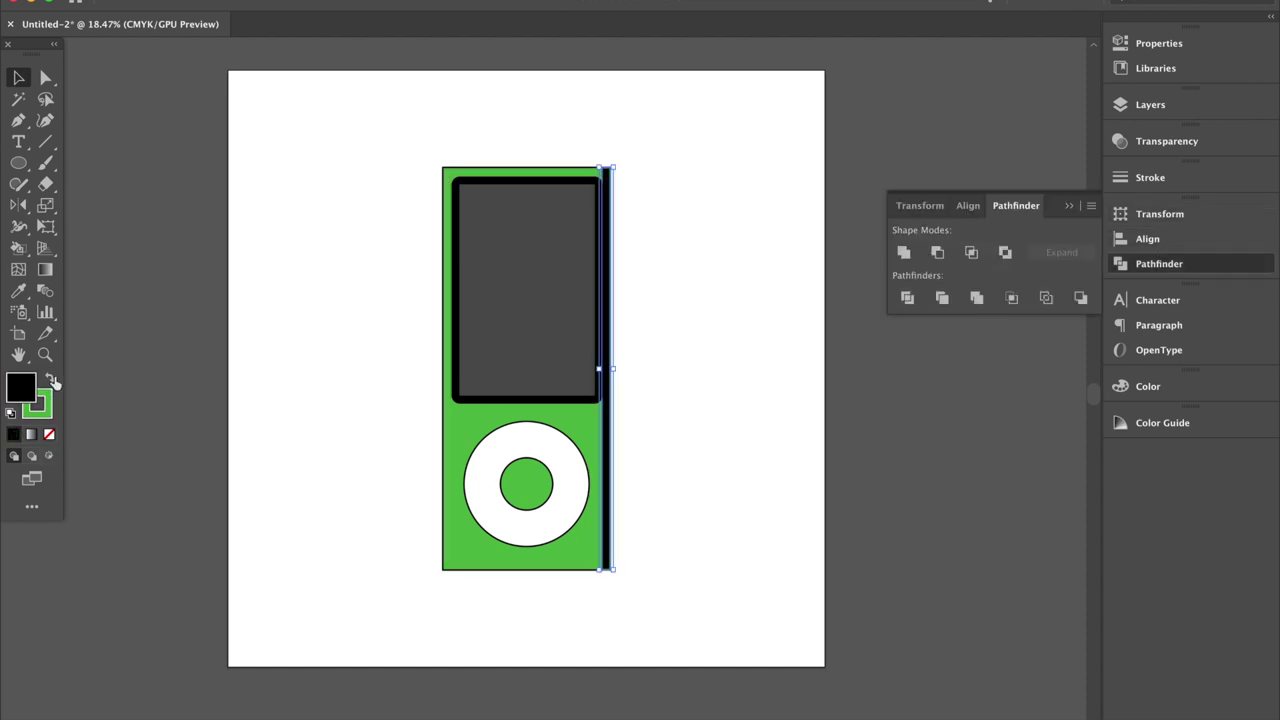
{"action": "left_click", "coordinate": [42, 410]}
{"action": "left_click", "coordinate": [49, 434]}
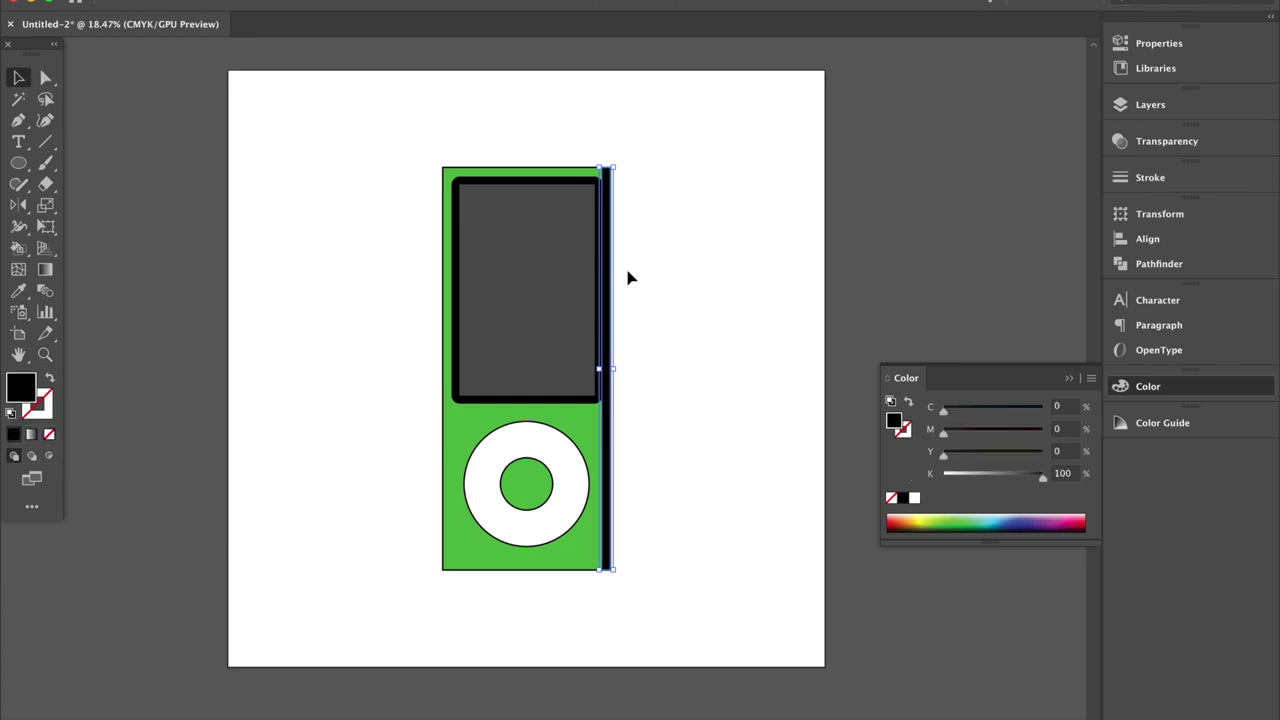
Set the right-edge sliver to 25% opacity with no stroke
{"action": "left_click", "coordinate": [1168, 146]}
{"action": "left_click", "coordinate": [1049, 162]}
{"action": "type", "text": "25"}
{"action": "key", "text": "Return"}
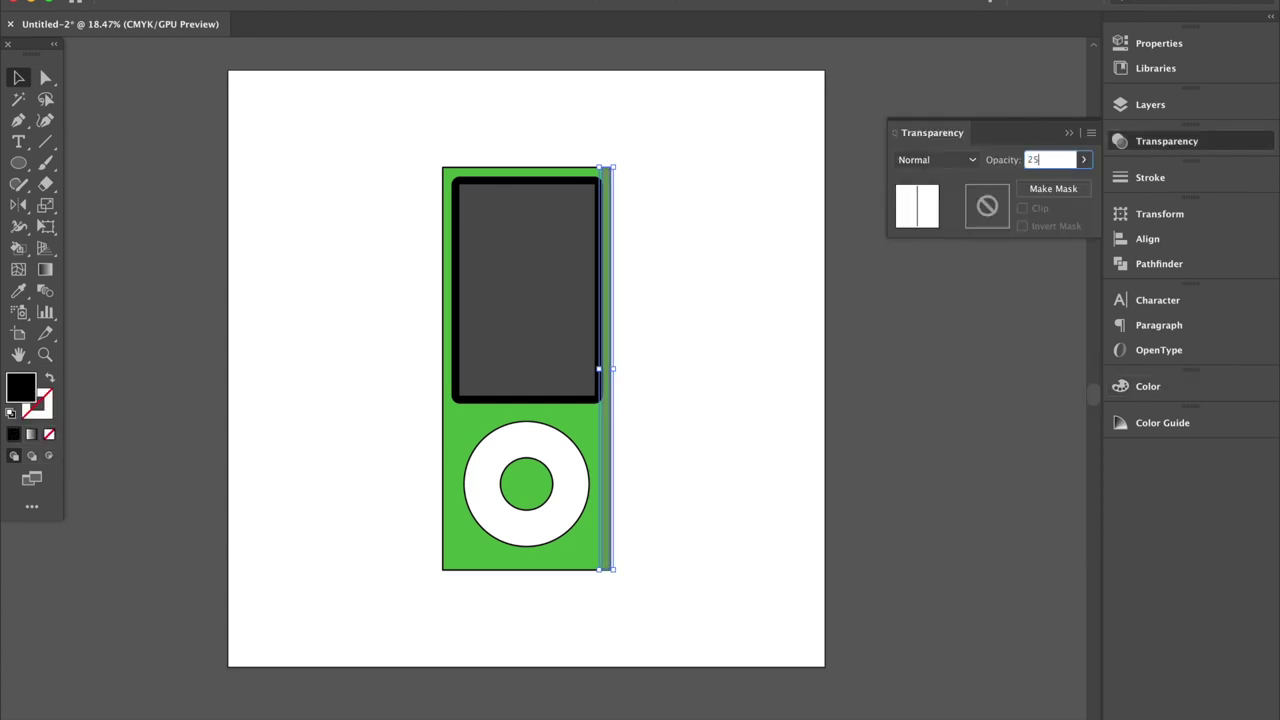
{"action": "left_click", "coordinate": [745, 458]}
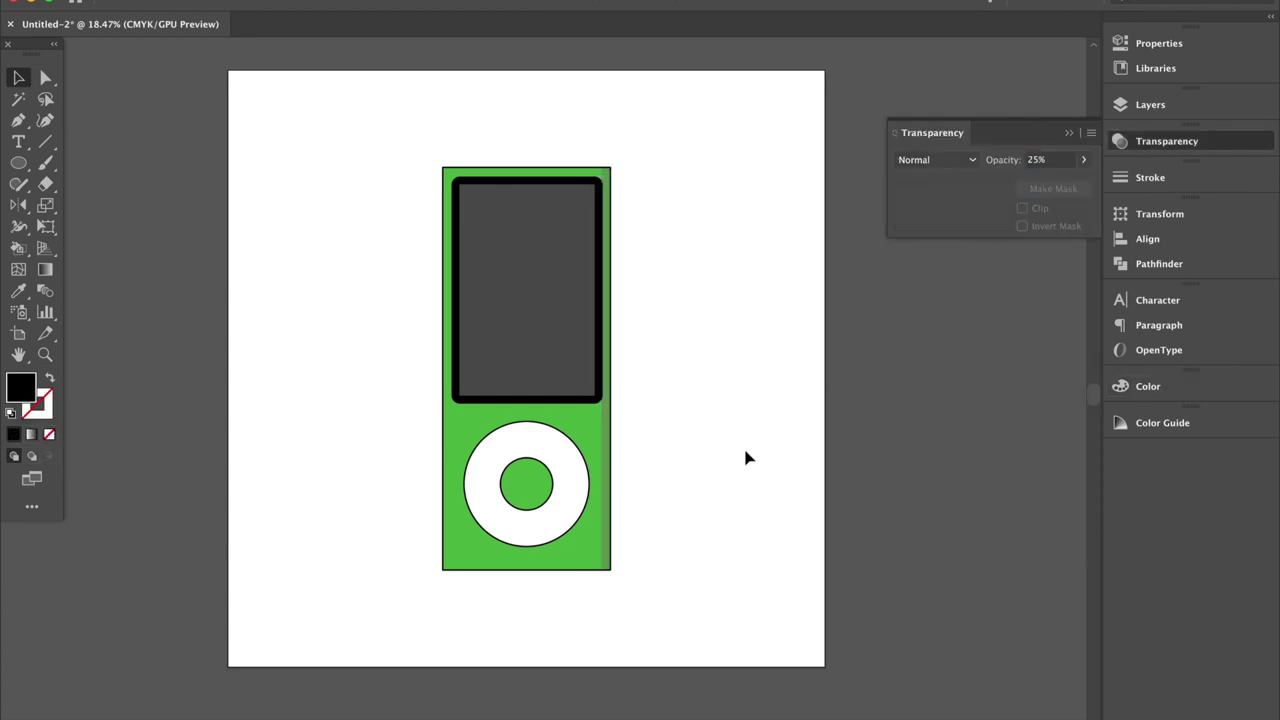
{"action": "left_click", "coordinate": [606, 548]}
{"action": "left_click", "coordinate": [36, 415]}
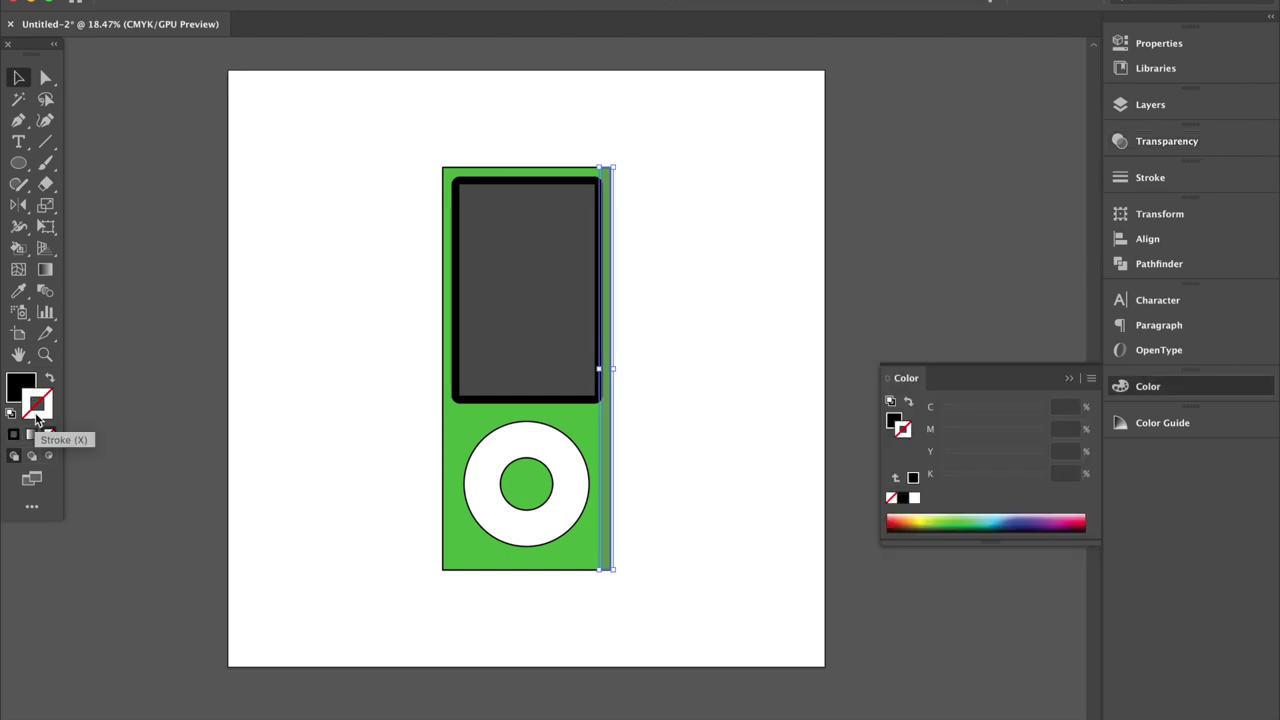
{"action": "left_click", "coordinate": [14, 435]}
{"action": "left_click", "coordinate": [49, 436]}
{"action": "left_click", "coordinate": [711, 527]}
Shift a body copy right and apply Minus Front to leave a left-edge sliver
{"action": "scroll", "coordinate": [628, 227], "scroll_direction": "up", "scroll_amount": 5}
{"action": "scroll", "coordinate": [628, 227], "scroll_direction": "down", "scroll_amount": 4}
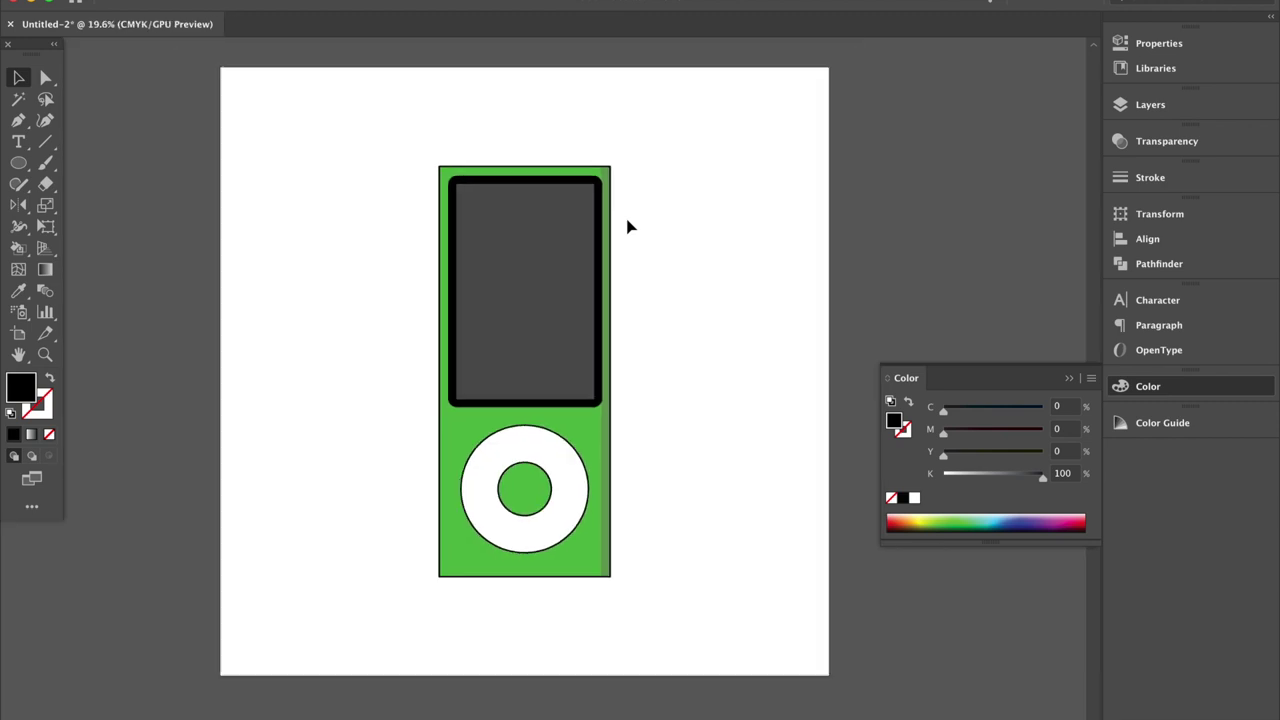
{"action": "scroll", "coordinate": [628, 227], "scroll_direction": "up", "scroll_amount": 1}
{"action": "left_click", "coordinate": [531, 331]}
{"action": "left_click", "coordinate": [405, 533]}
{"action": "key", "text": "shift+Right"}
{"action": "key", "text": "shift+Right"}
{"action": "key", "text": "shift+Right"}
{"action": "key", "text": "shift+Right"}
{"action": "left_click", "coordinate": [404, 284]}
{"action": "left_click", "coordinate": [1159, 263]}
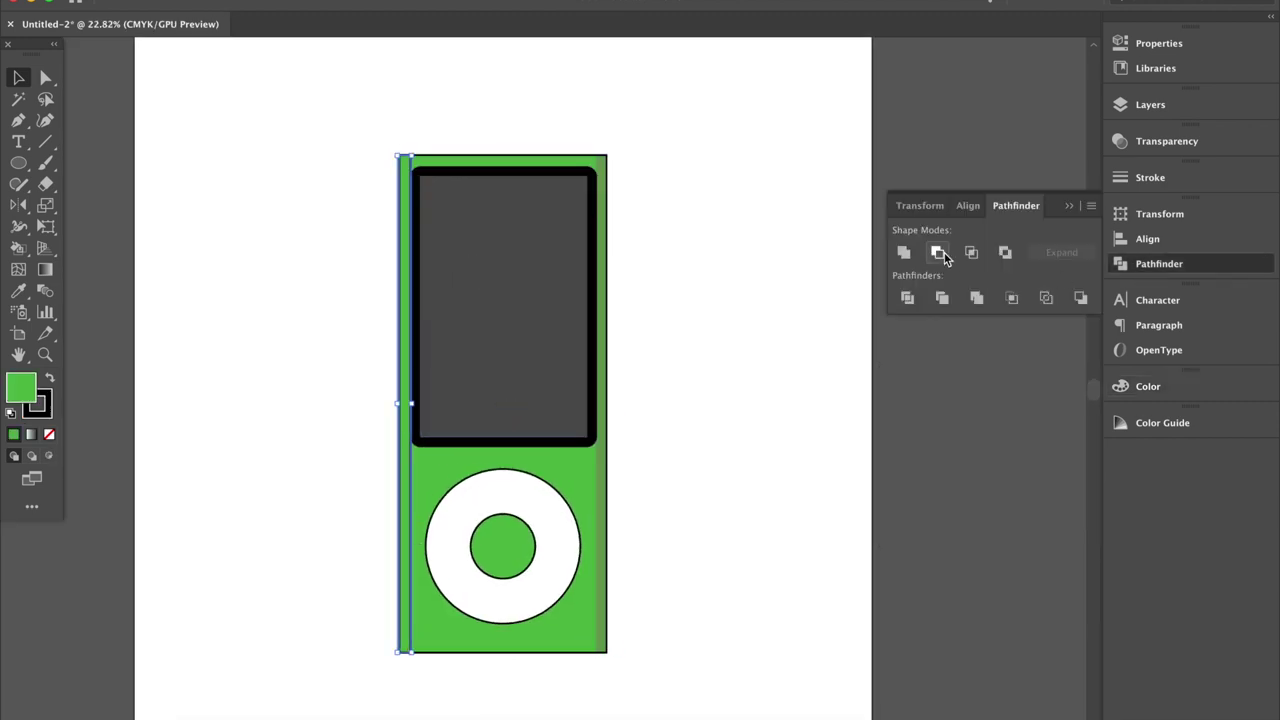
Fill the left-edge sliver near-white at 50% opacity as a highlight
{"action": "double_click", "coordinate": [21, 387]}
{"action": "left_click", "coordinate": [549, 484]}
{"action": "left_click", "coordinate": [971, 487]}
{"action": "left_click", "coordinate": [1166, 141]}
{"action": "left_click", "coordinate": [1037, 159]}
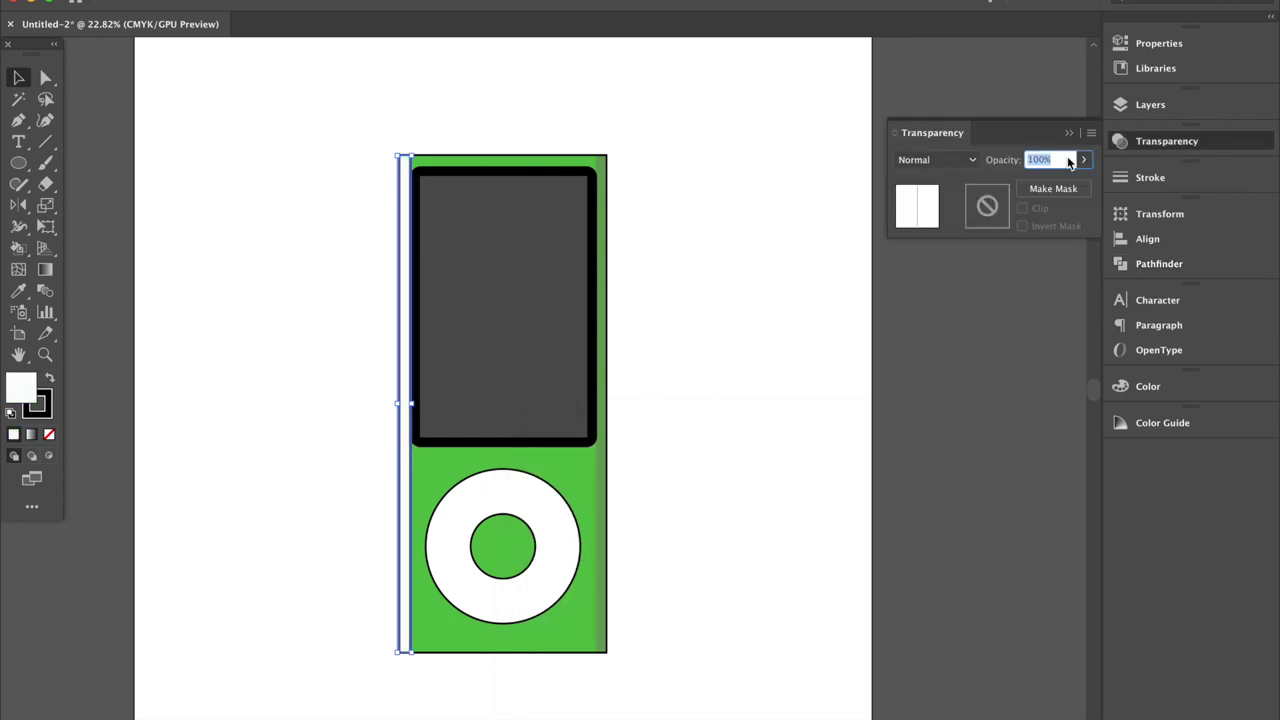
{"action": "type", "text": "50"}
{"action": "key", "text": "Return"}
{"action": "scroll", "coordinate": [748, 446], "scroll_direction": "up", "scroll_amount": 1}
{"action": "left_click", "coordinate": [1148, 386]}
{"action": "left_click", "coordinate": [246, 443]}
{"action": "scroll", "coordinate": [246, 443], "scroll_direction": "down", "scroll_amount": 2}
{"action": "scroll", "coordinate": [246, 443], "scroll_direction": "up", "scroll_amount": 2}
{"action": "scroll", "coordinate": [623, 446], "scroll_direction": "down", "scroll_amount": 1}
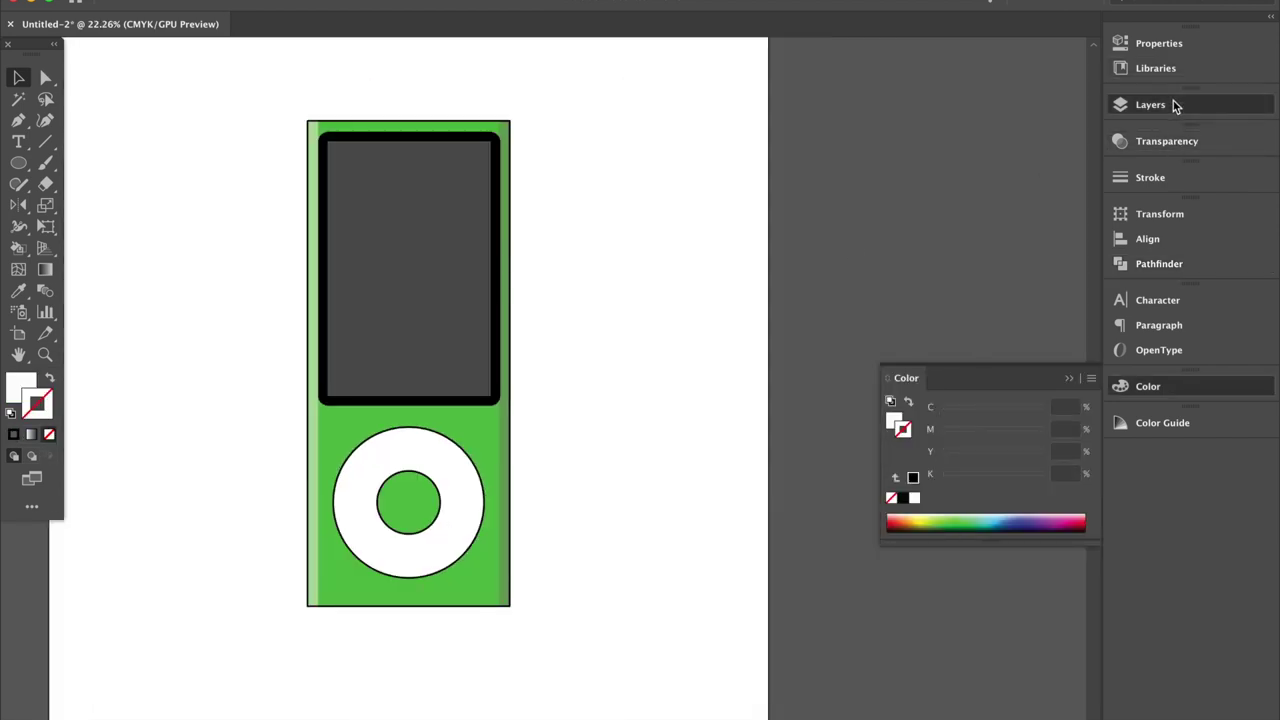
Add a new layer named Text above the Button layer
{"action": "left_click", "coordinate": [1173, 100]}
{"action": "left_click", "coordinate": [890, 61]}
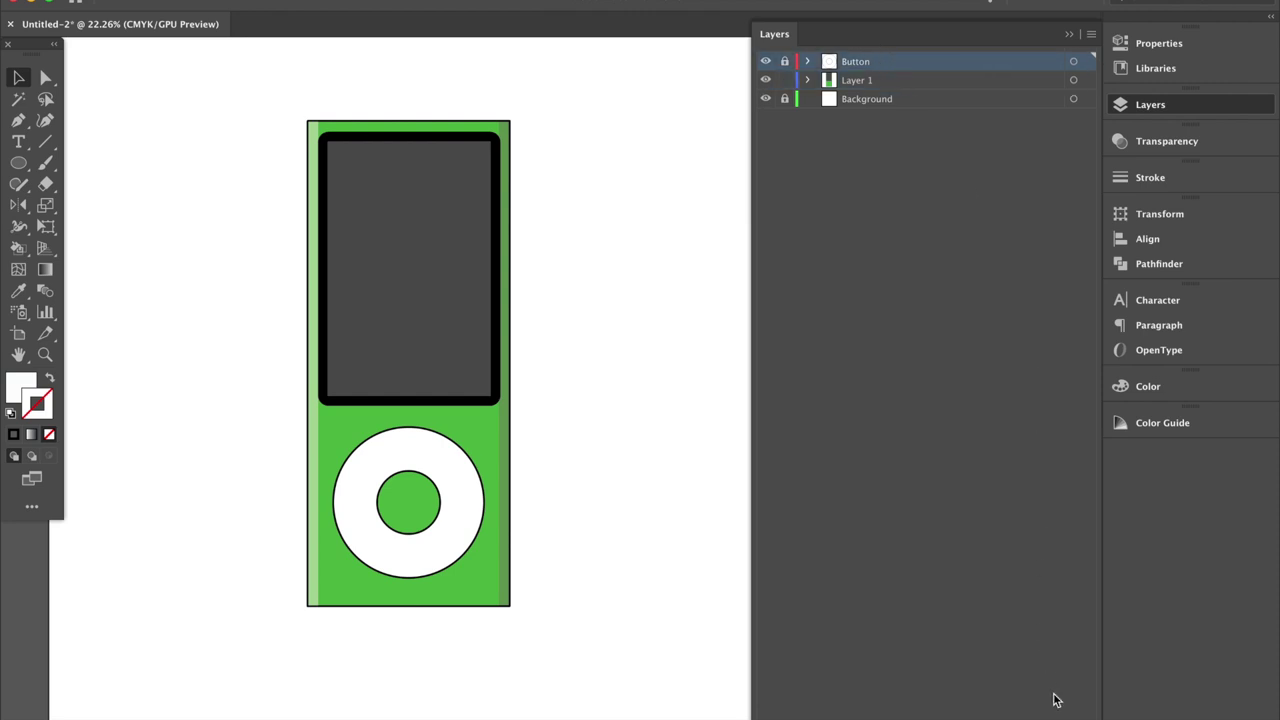
{"action": "key", "text": "ctrl+l"}
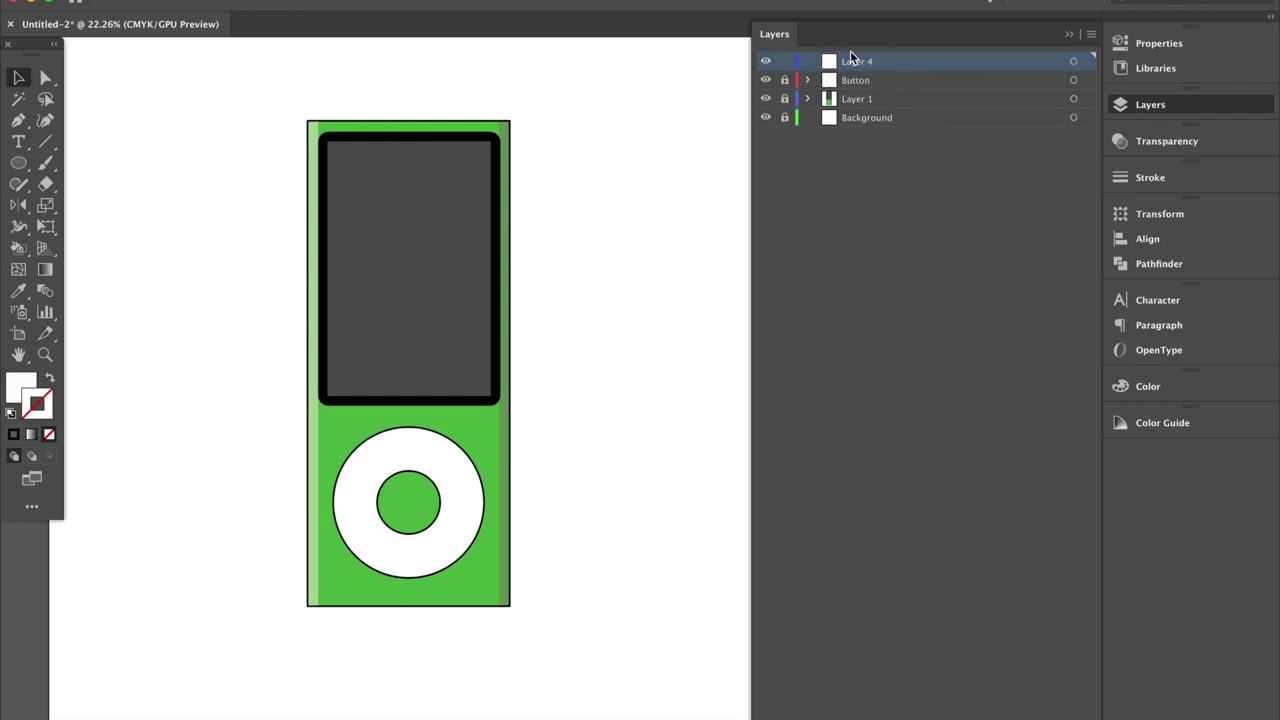
{"action": "double_click", "coordinate": [866, 64]}
{"action": "type", "text": "Text"}
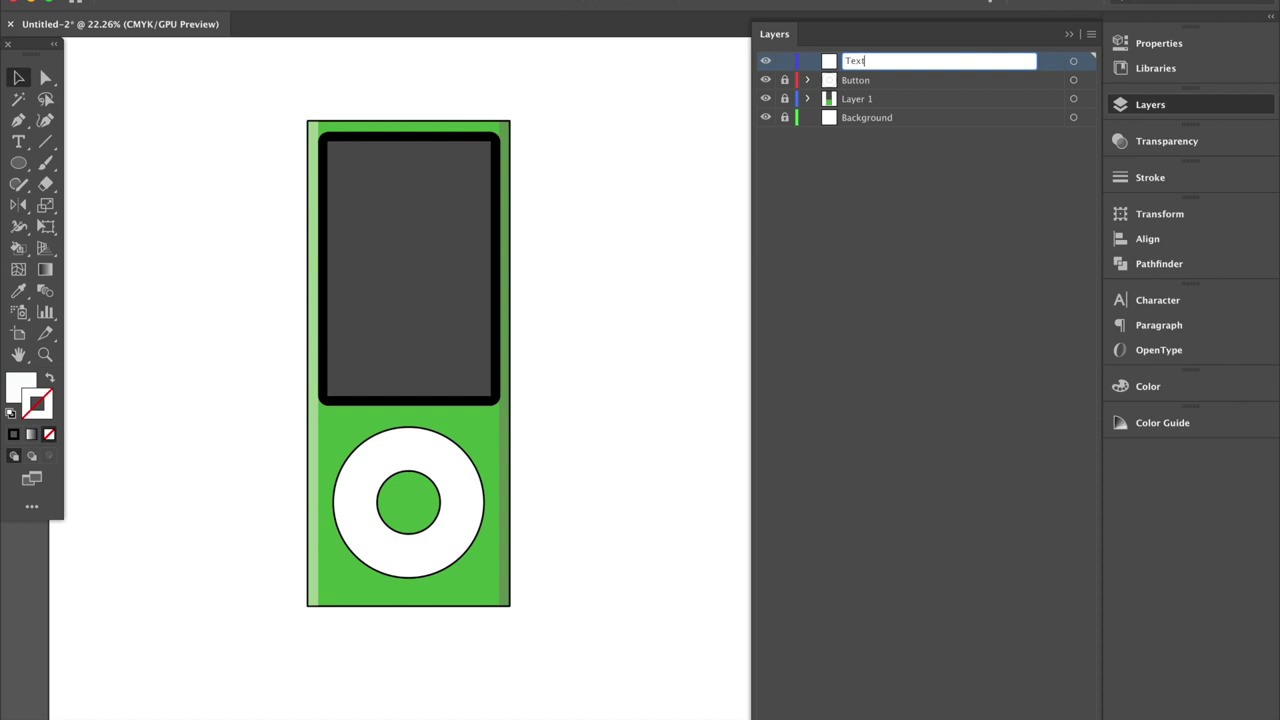
{"action": "key", "text": "Return"}
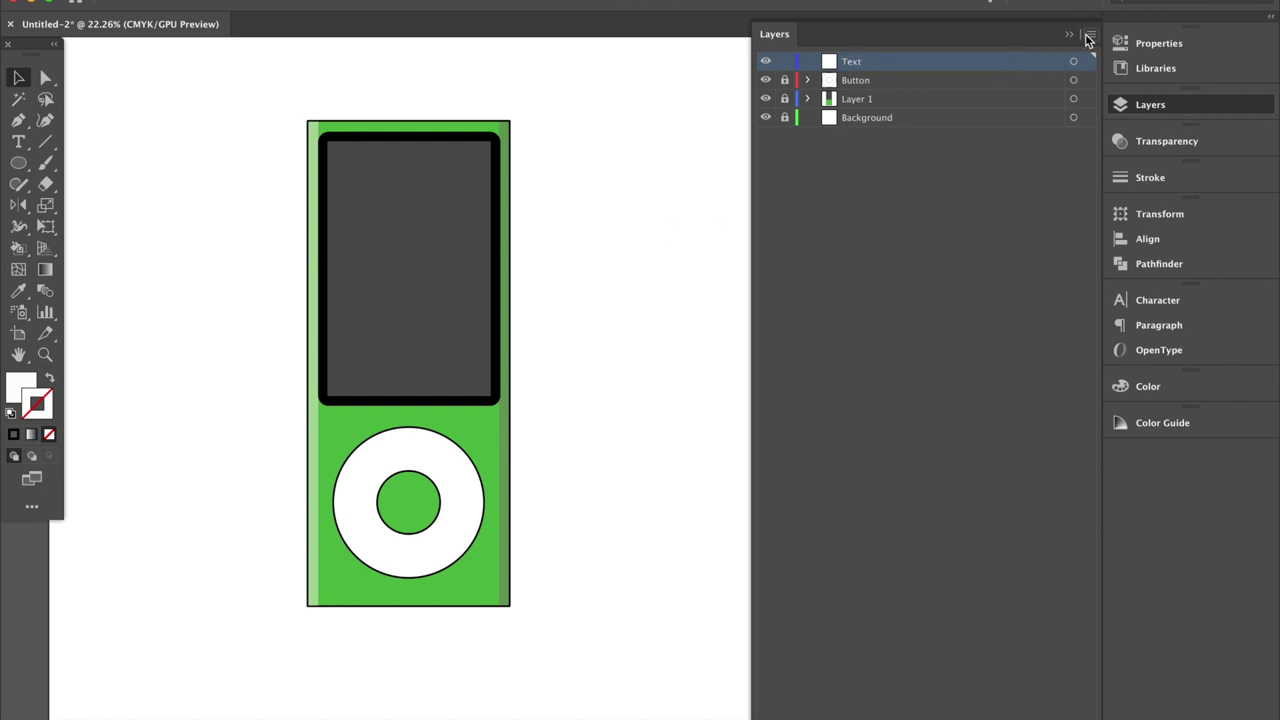
{"action": "left_click", "coordinate": [1069, 35]}
Create a MENU text area at the top of the wheel at 35 pt
{"action": "left_click", "coordinate": [18, 141]}
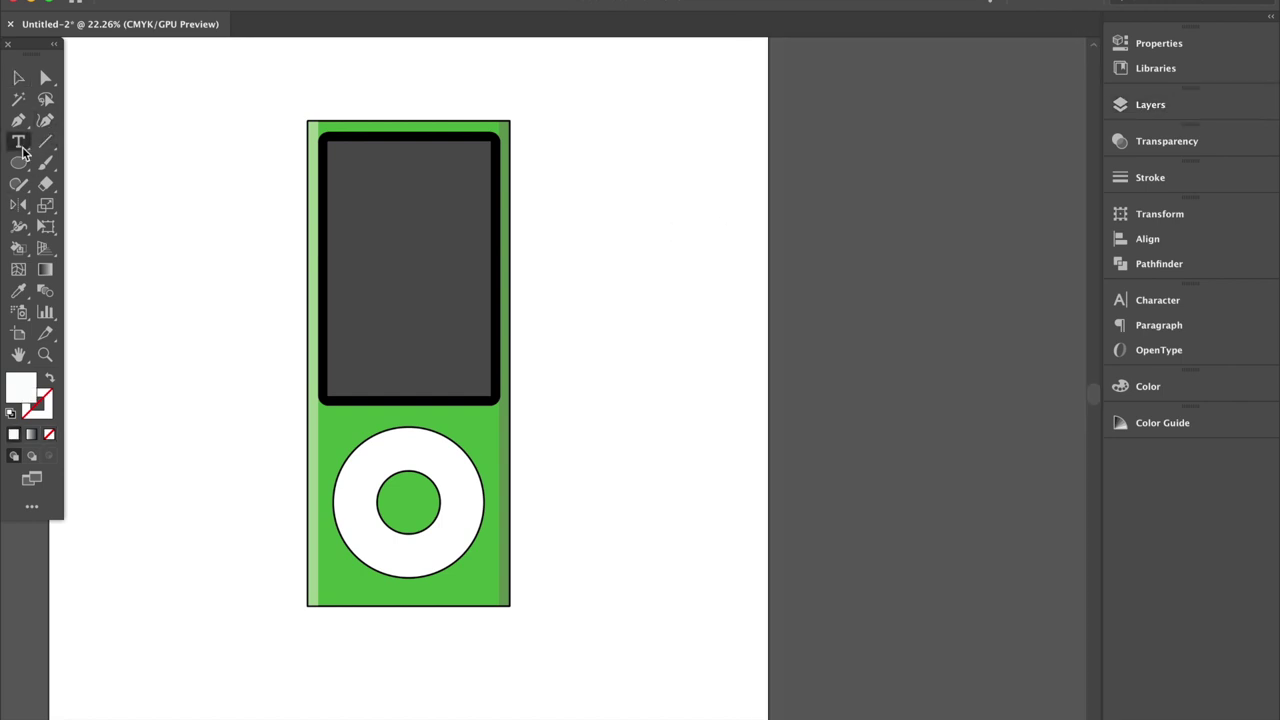
{"action": "left_click_drag", "start_coordinate": [380, 432], "coordinate": [440, 460]}
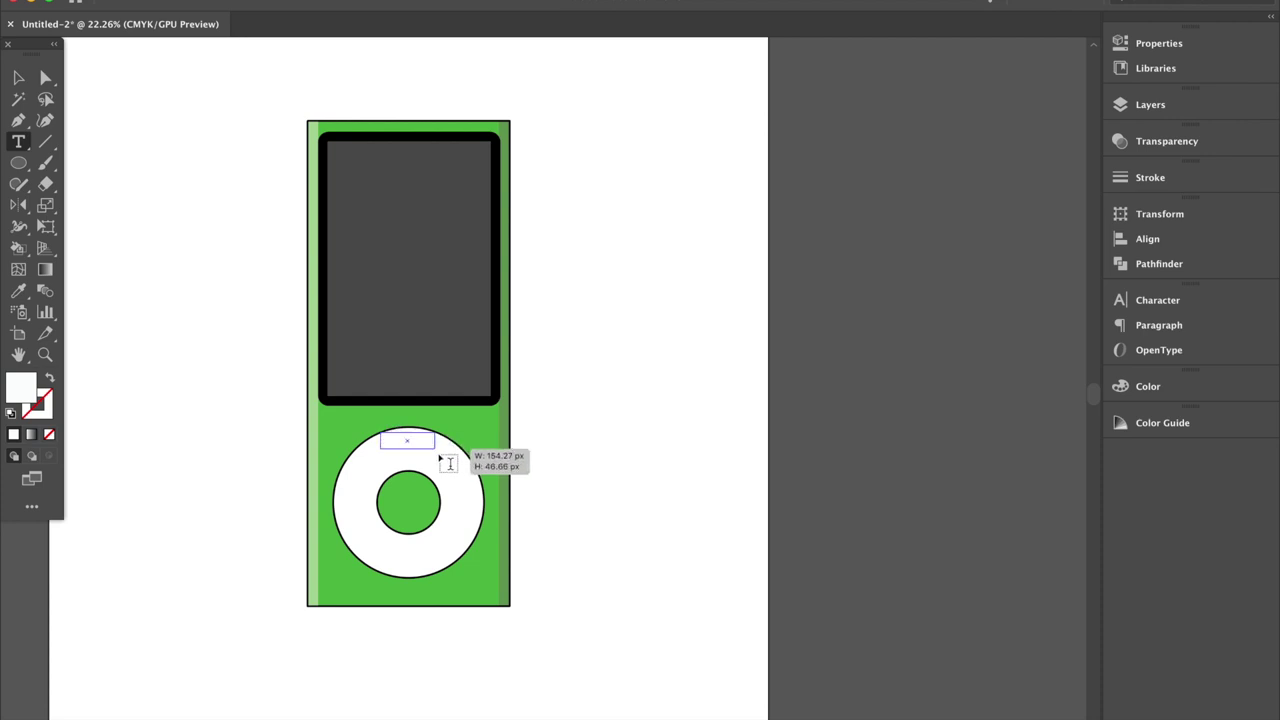
{"action": "key", "text": "ctrl+t"}
{"action": "type", "text": "MENU"}
{"action": "left_click", "coordinate": [943, 371]}
{"action": "type", "text": "40"}
{"action": "key", "text": "Return"}
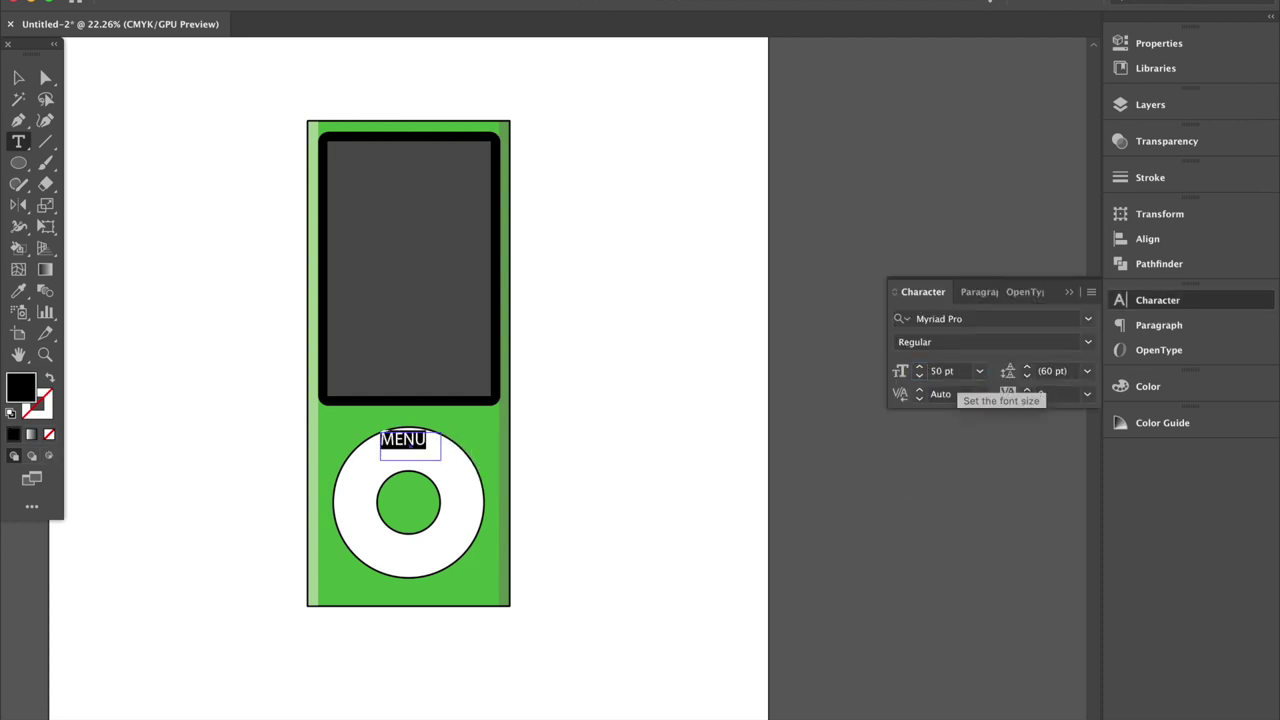
{"action": "type", "text": "35"}
{"action": "key", "text": "Return"}
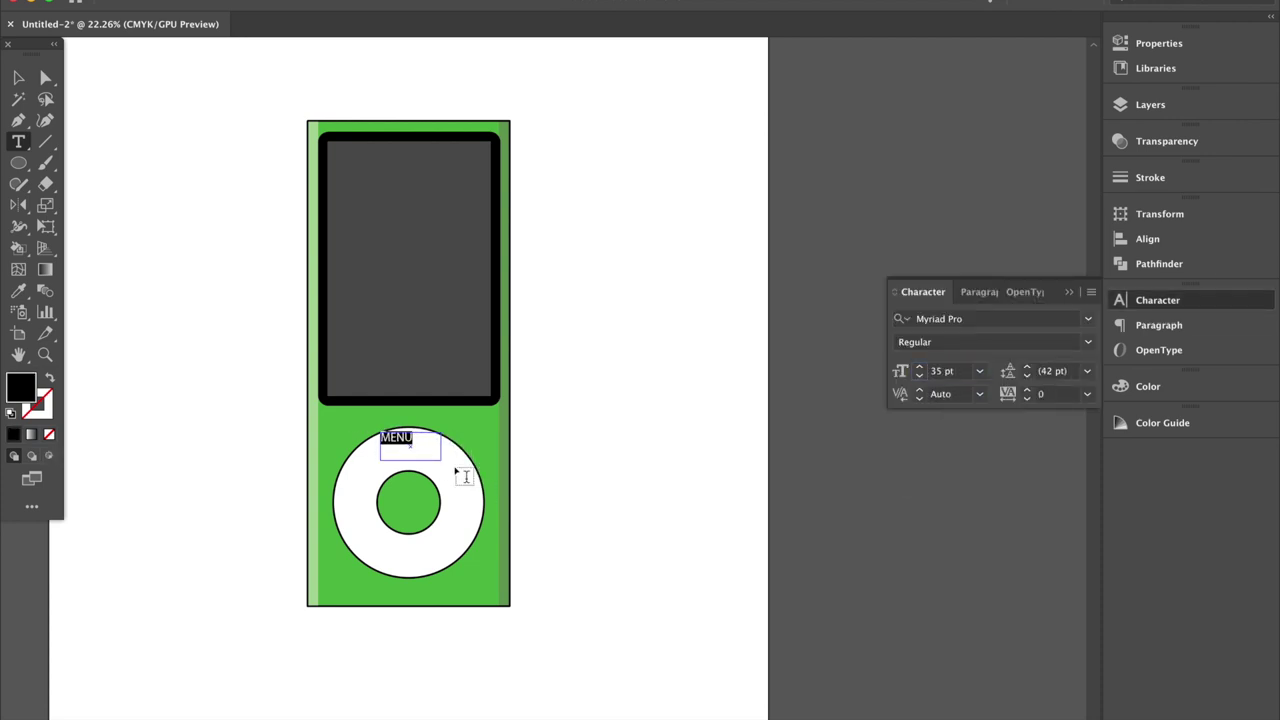
{"action": "key", "text": "Escape"}
Centre the MENU text horizontally and give it a grey fill
{"action": "left_click", "coordinate": [1147, 239]}
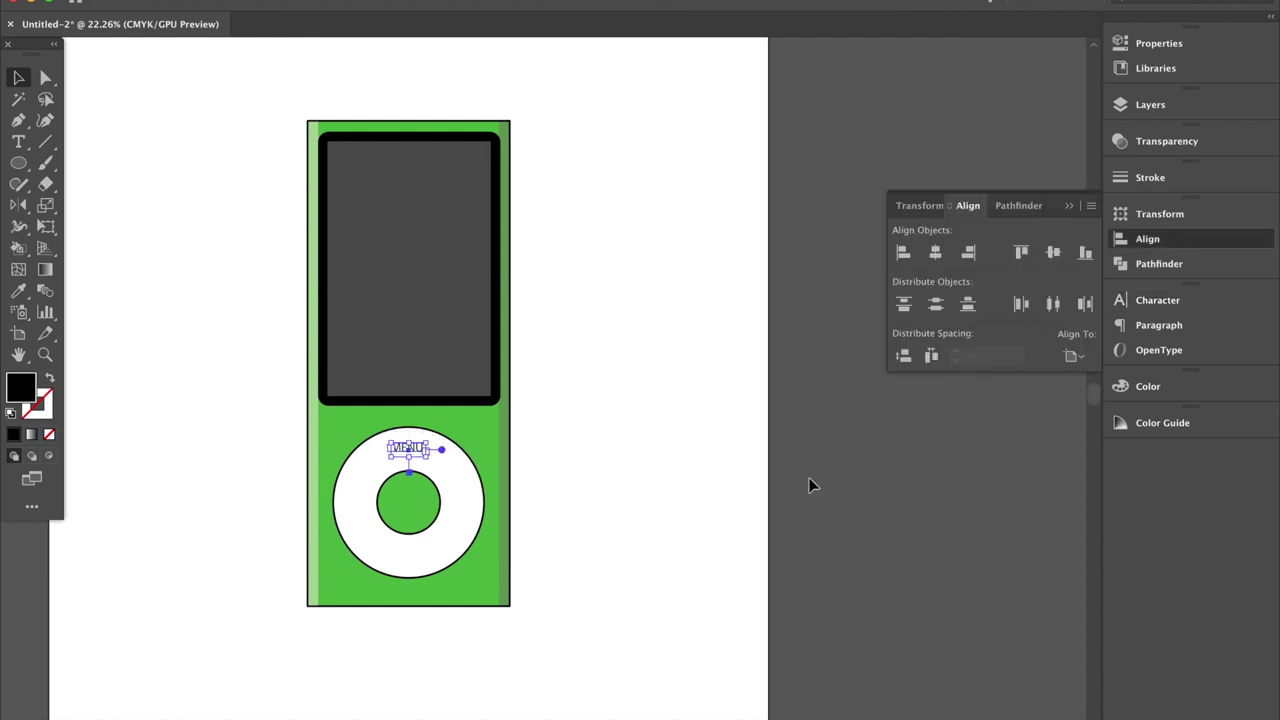
{"action": "type", "text": "6d6d6d"}
{"action": "key", "text": "Return"}
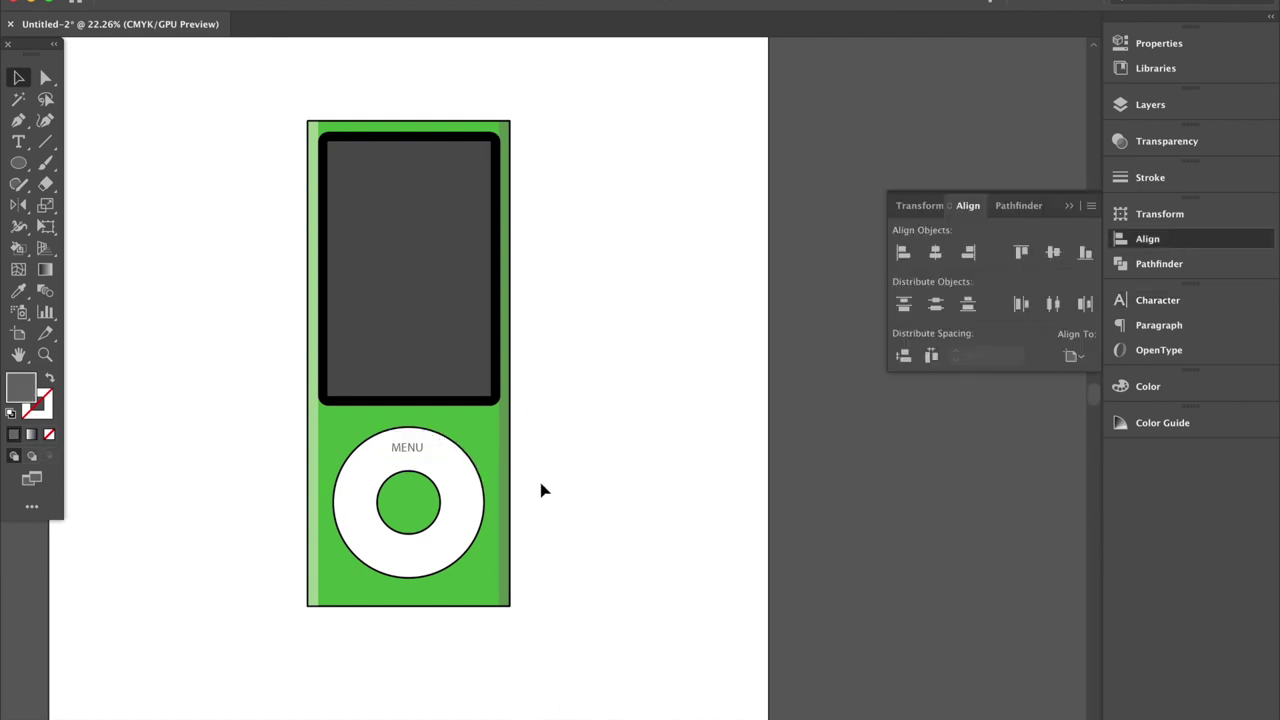
{"action": "scroll", "coordinate": [563, 517], "scroll_direction": "up", "scroll_amount": 2}
{"action": "key", "text": "backslash"}
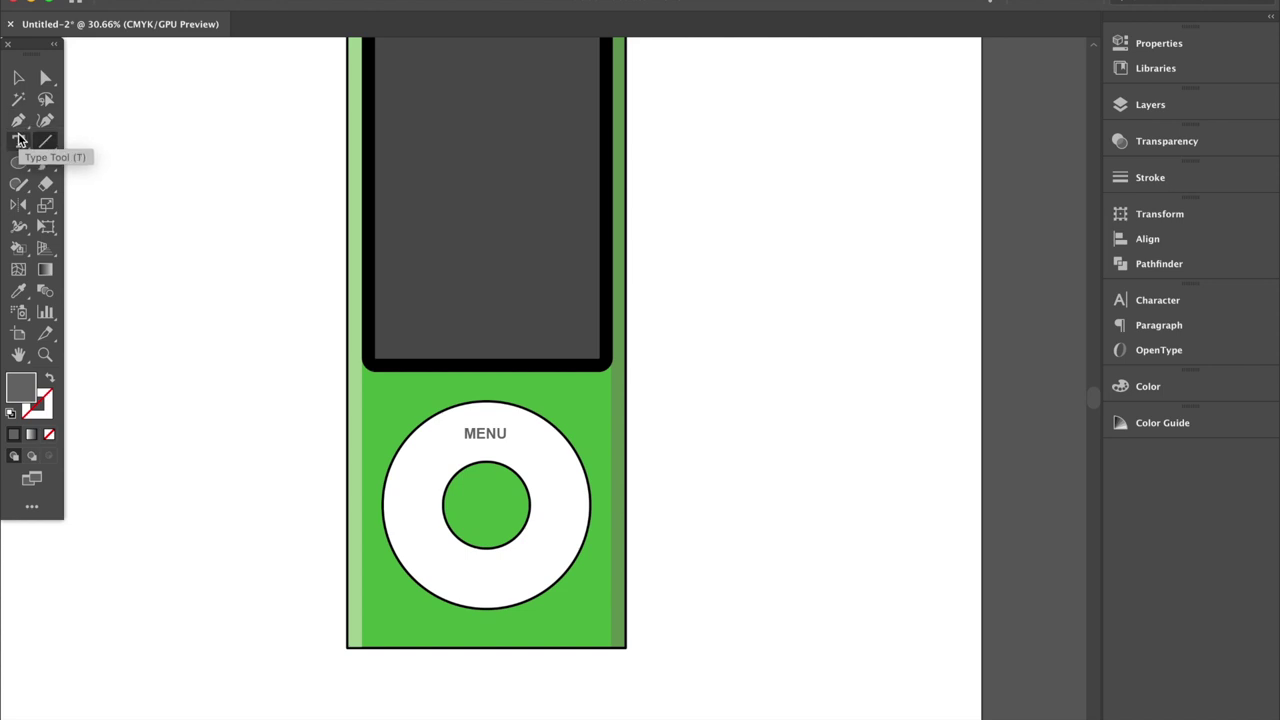
Draw a small grey triangle with no outline on the wheel's right side
{"action": "right_click", "coordinate": [18, 162]}
{"action": "scroll", "coordinate": [548, 490], "scroll_direction": "up", "scroll_amount": 1}
{"action": "key", "text": "slash"}
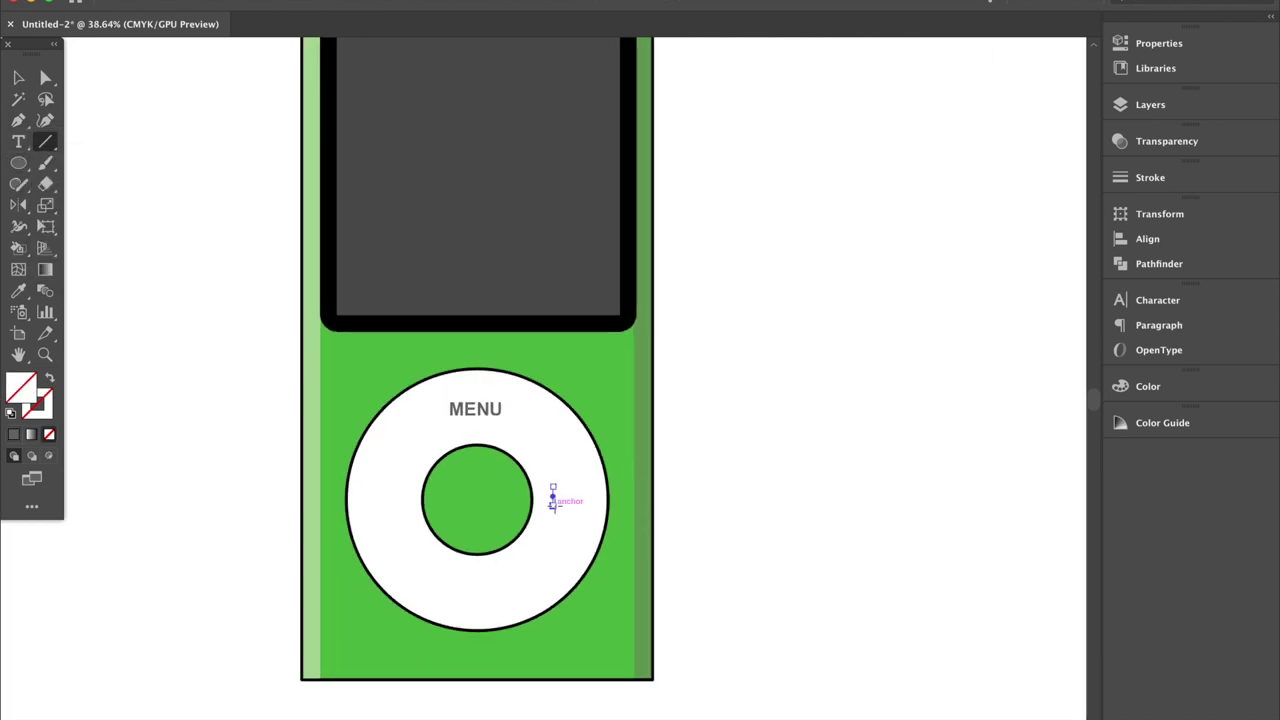
{"action": "scroll", "coordinate": [548, 490], "scroll_direction": "up", "scroll_amount": 4}
{"action": "left_click_drag", "start_coordinate": [549, 456], "coordinate": [583, 506]}
{"action": "key", "text": "F6"}
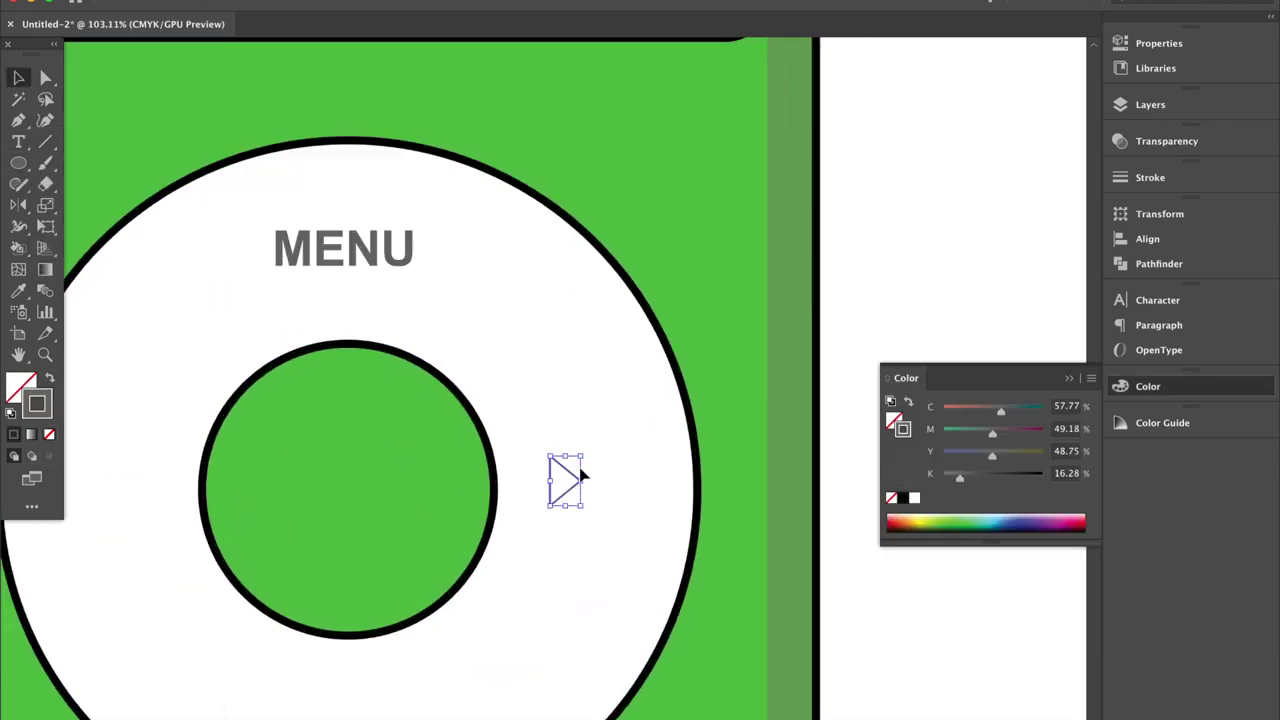
{"action": "scroll", "coordinate": [623, 500], "scroll_direction": "down", "scroll_amount": 3}
{"action": "key", "text": "shift+x"}
{"action": "left_click", "coordinate": [600, 474]}
{"action": "scroll", "coordinate": [598, 470], "scroll_direction": "up", "scroll_amount": 1}
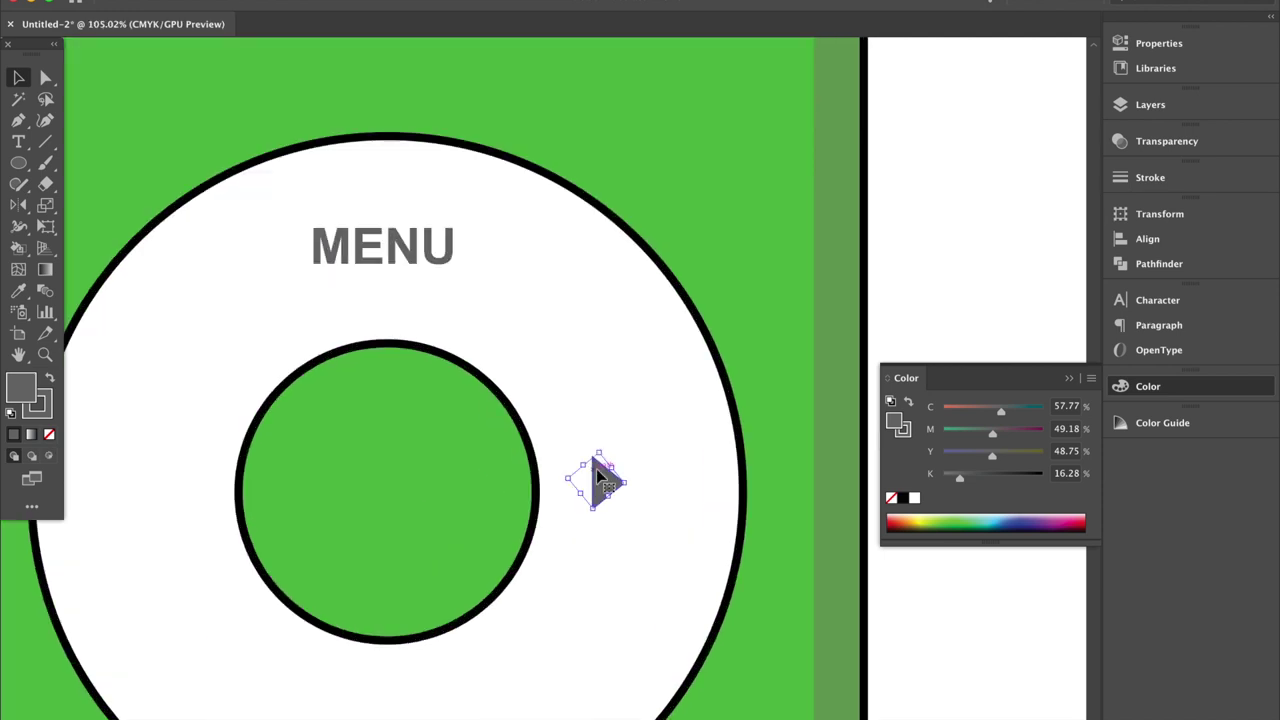
{"action": "scroll", "coordinate": [600, 465], "scroll_direction": "up", "scroll_amount": 4}
Add a vertical bar at the triangle's right edge to form the fast-forward icon
{"action": "key", "text": "backslash"}
{"action": "left_click_drag", "start_coordinate": [651, 464], "coordinate": [651, 512]}
{"action": "left_click", "coordinate": [1150, 177]}
{"action": "scroll", "coordinate": [806, 410], "scroll_direction": "down", "scroll_amount": 2}
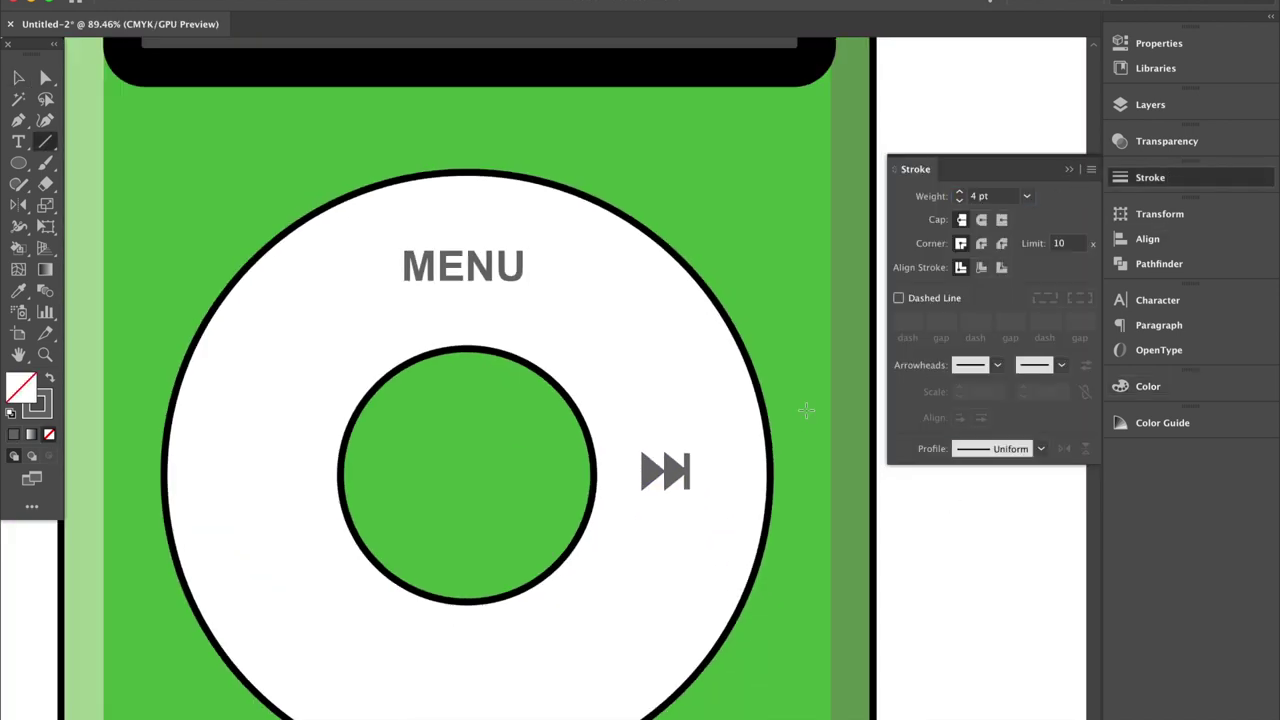
{"action": "key", "text": "v"}
Reflect a copy of the fast-forward icon to create the rewind icon
{"action": "left_click", "coordinate": [686, 486]}
{"action": "scroll", "coordinate": [686, 486], "scroll_direction": "up", "scroll_amount": 5}
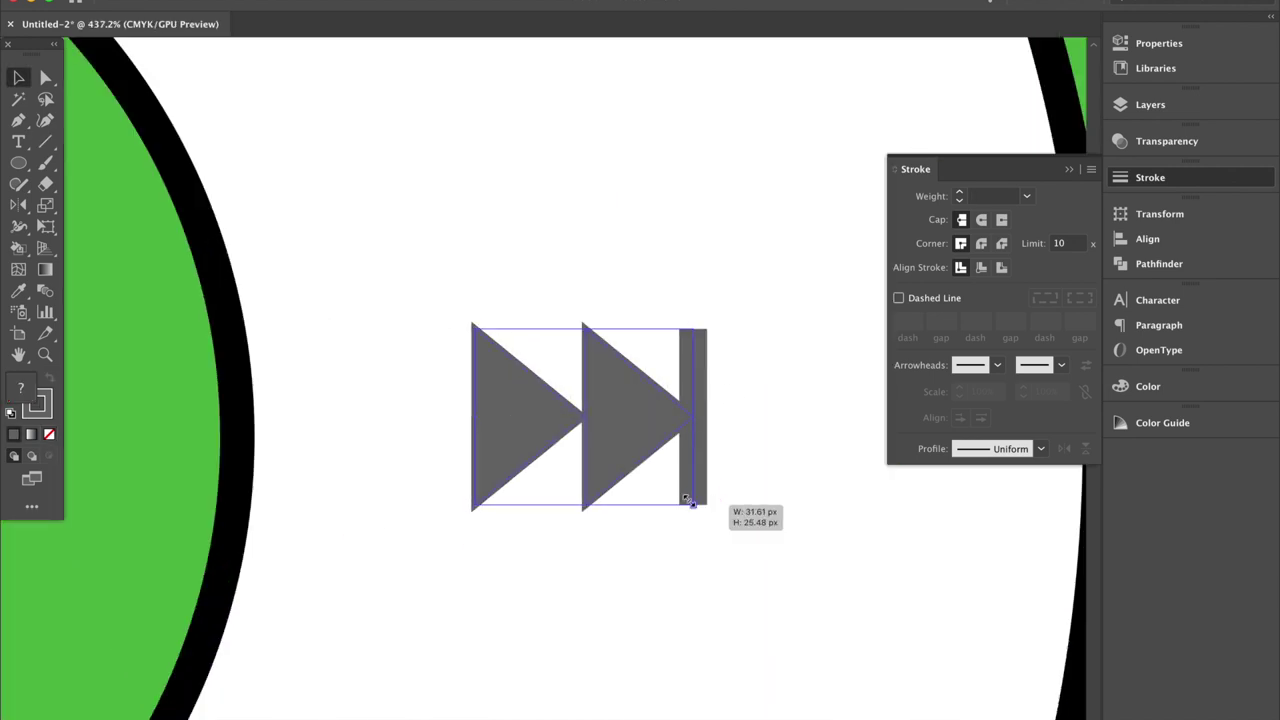
{"action": "scroll", "coordinate": [700, 505], "scroll_direction": "down", "scroll_amount": 6}
{"action": "right_click", "coordinate": [678, 452]}
{"action": "left_click", "coordinate": [929, 657]}
{"action": "key", "text": "Return"}
{"action": "double_click", "coordinate": [697, 463]}
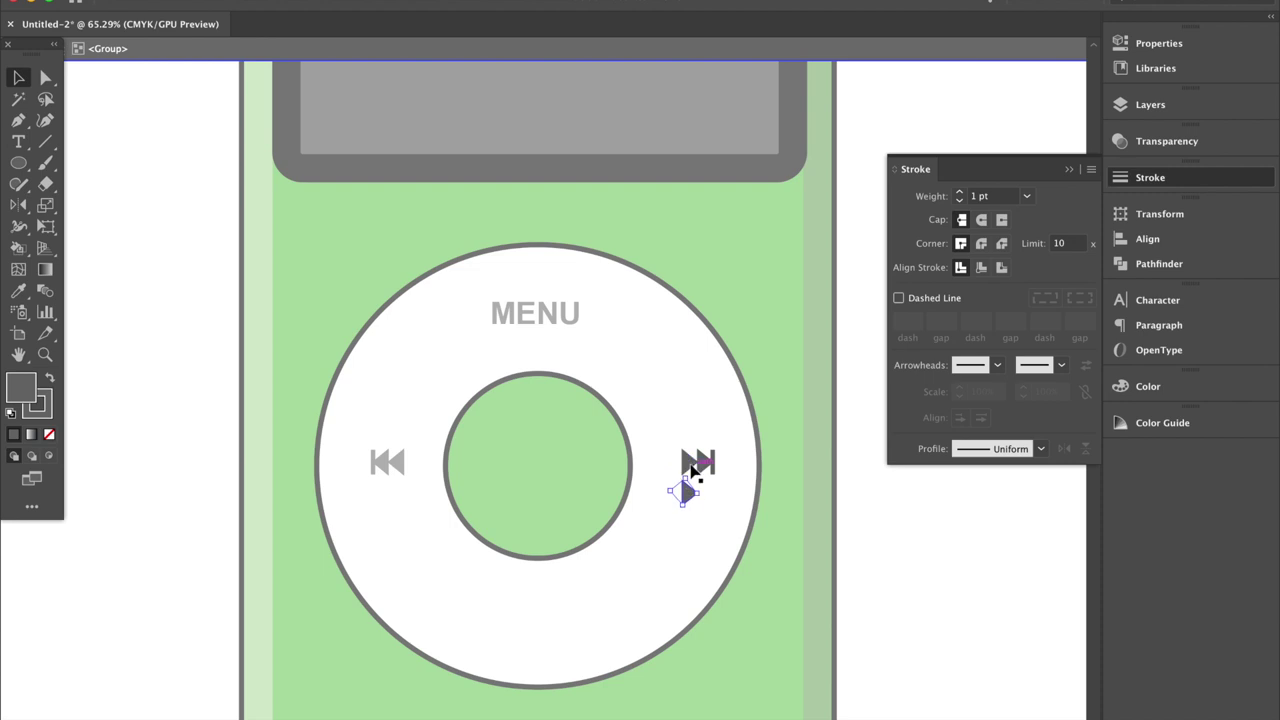
Select a single triangle in Layers and move it to the bottom of the wheel
{"action": "key", "text": "Escape"}
{"action": "left_click", "coordinate": [1150, 104]}
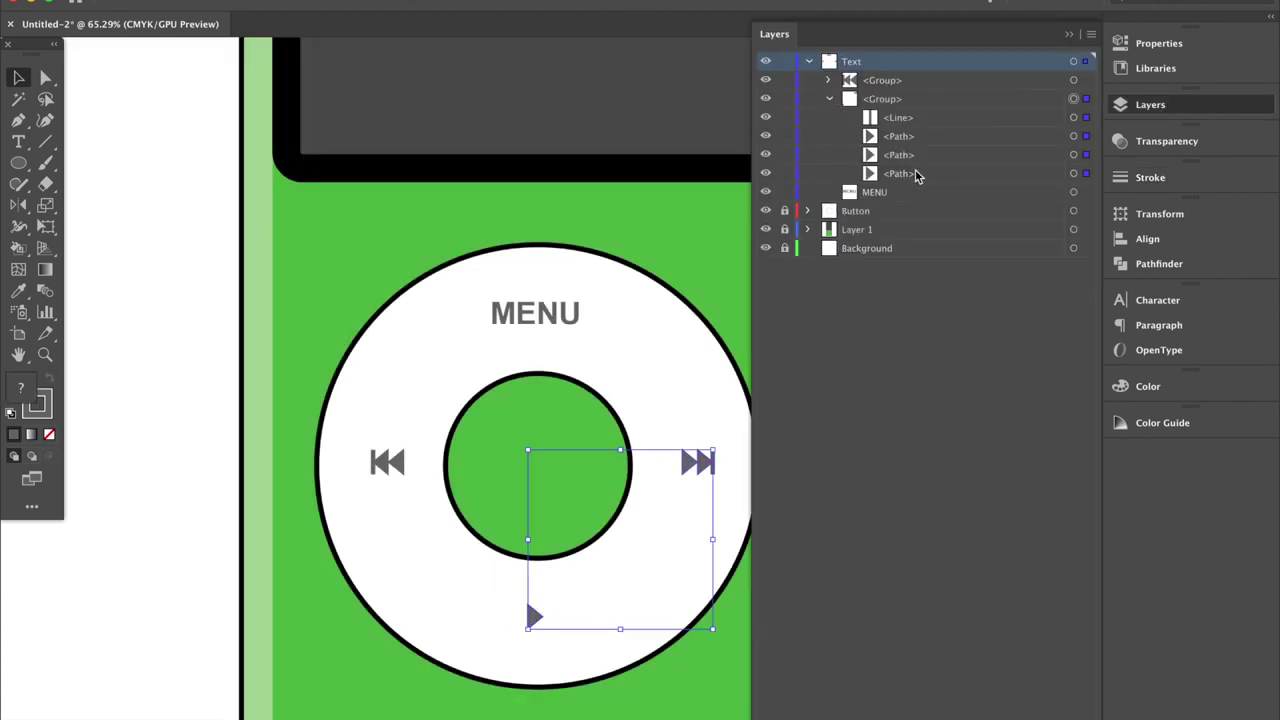
{"action": "left_click", "coordinate": [1030, 174]}
{"action": "left_click", "coordinate": [1073, 173]}
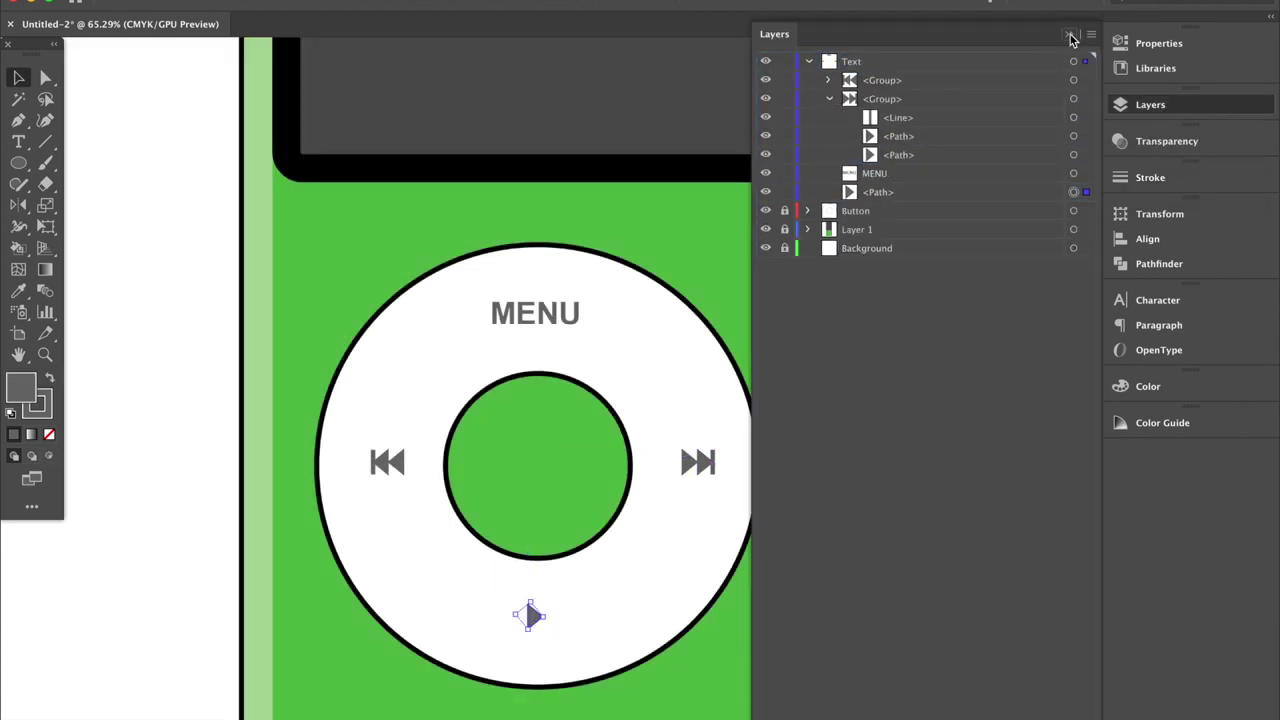
{"action": "left_click", "coordinate": [1069, 34]}
{"action": "mouse_move", "coordinate": [537, 614]}
{"action": "left_mouse_down"}
{"action": "mouse_move", "coordinate": [738, 428]}
{"action": "mouse_move", "coordinate": [564, 592]}
{"action": "mouse_move", "coordinate": [545, 592]}
{"action": "mouse_move", "coordinate": [605, 596]}
{"action": "left_mouse_up"}
Add pause bars beside the play triangle inside the group, then fit the artboard
{"action": "double_click", "coordinate": [740, 426]}
{"action": "key", "text": "Escape"}
{"action": "key", "text": "ctrl+minus"}
{"action": "scroll", "coordinate": [1017, 485], "scroll_direction": "up", "scroll_amount": 3}
{"action": "double_click", "coordinate": [566, 592]}
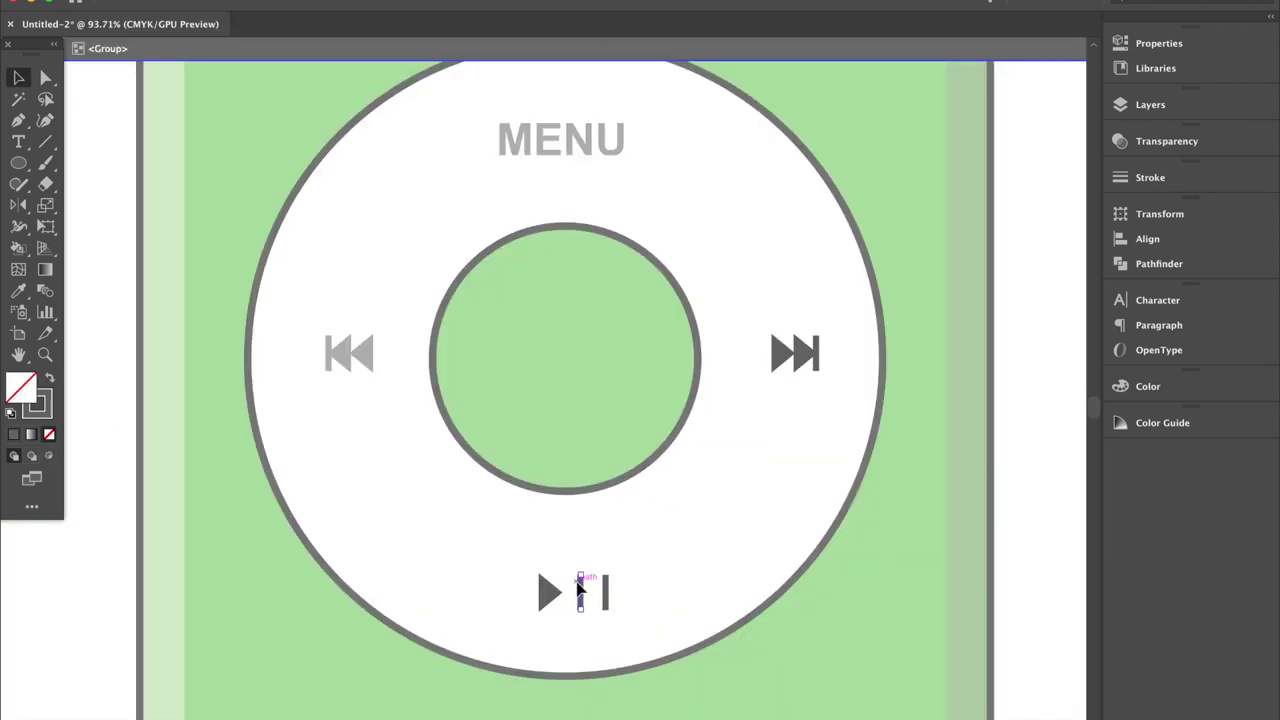
{"action": "key", "text": "ctrl+minus"}
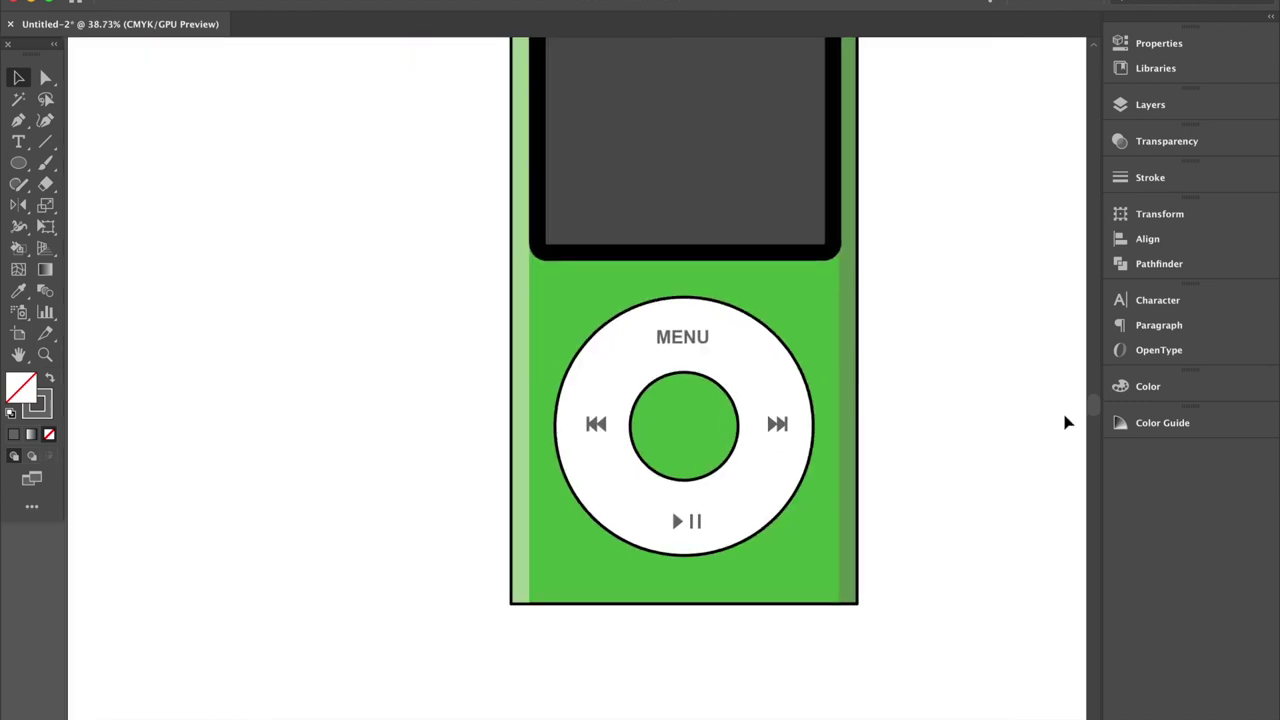
{"action": "scroll", "coordinate": [645, 535], "scroll_direction": "up", "scroll_amount": 3}
{"action": "key", "text": "Escape"}
{"action": "key", "text": "ctrl+0"}
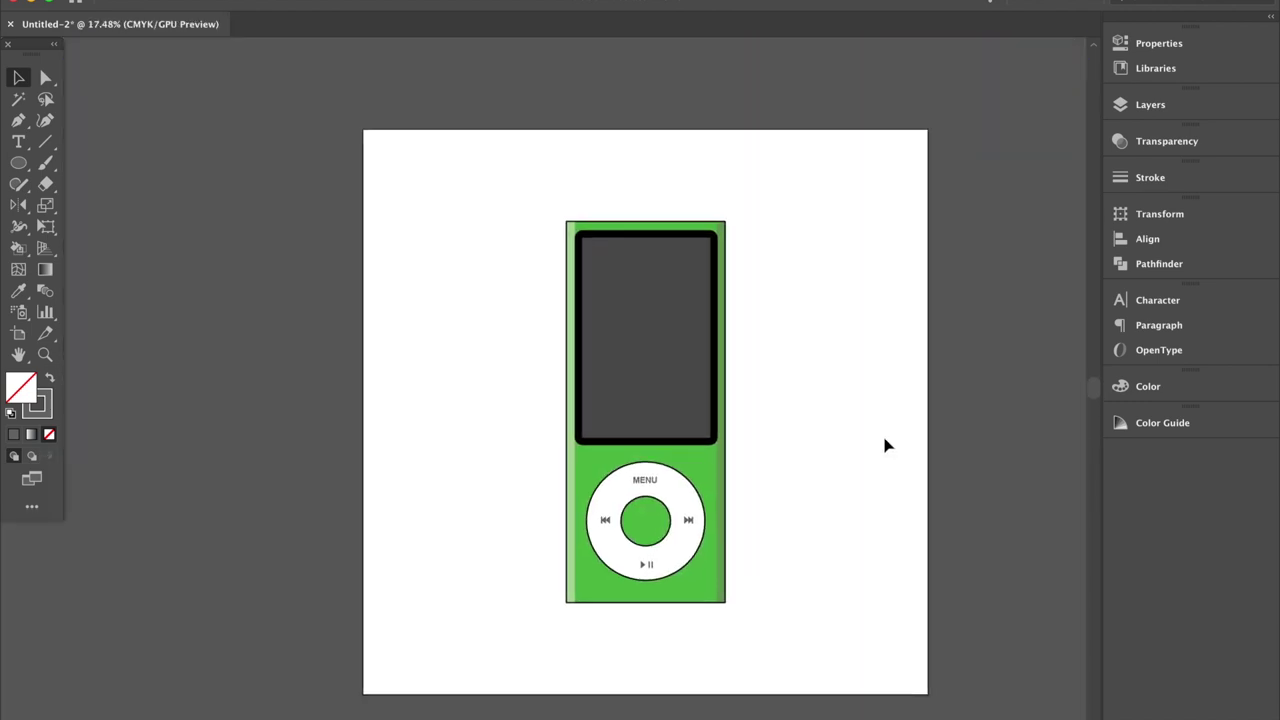
Select the prev/next icon group in the Text layer and nudge it down a few pixels
{"action": "key", "text": "F7"}
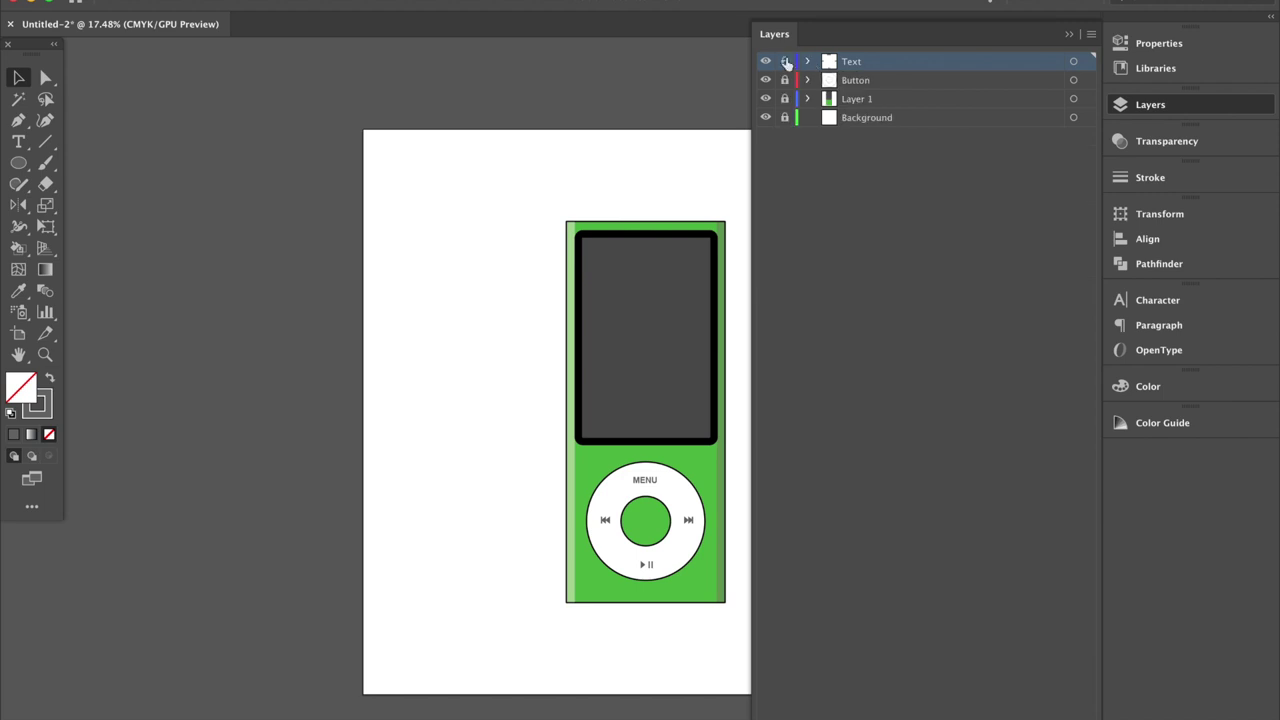
{"action": "scroll", "coordinate": [645, 565], "scroll_direction": "up", "scroll_amount": 2}
{"action": "left_click", "coordinate": [608, 606]}
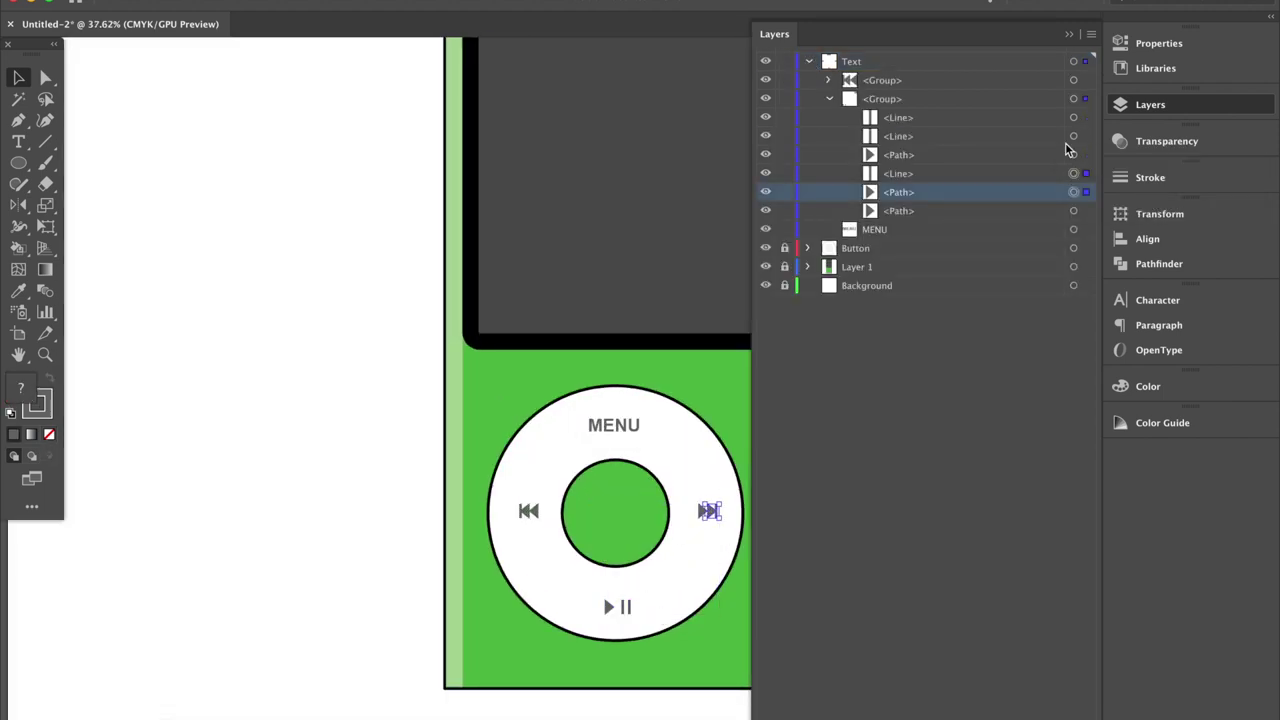
{"action": "left_click", "coordinate": [1073, 136]}
{"action": "left_click", "coordinate": [808, 61]}
{"action": "left_click_drag", "start_coordinate": [528, 511], "coordinate": [530, 518]}
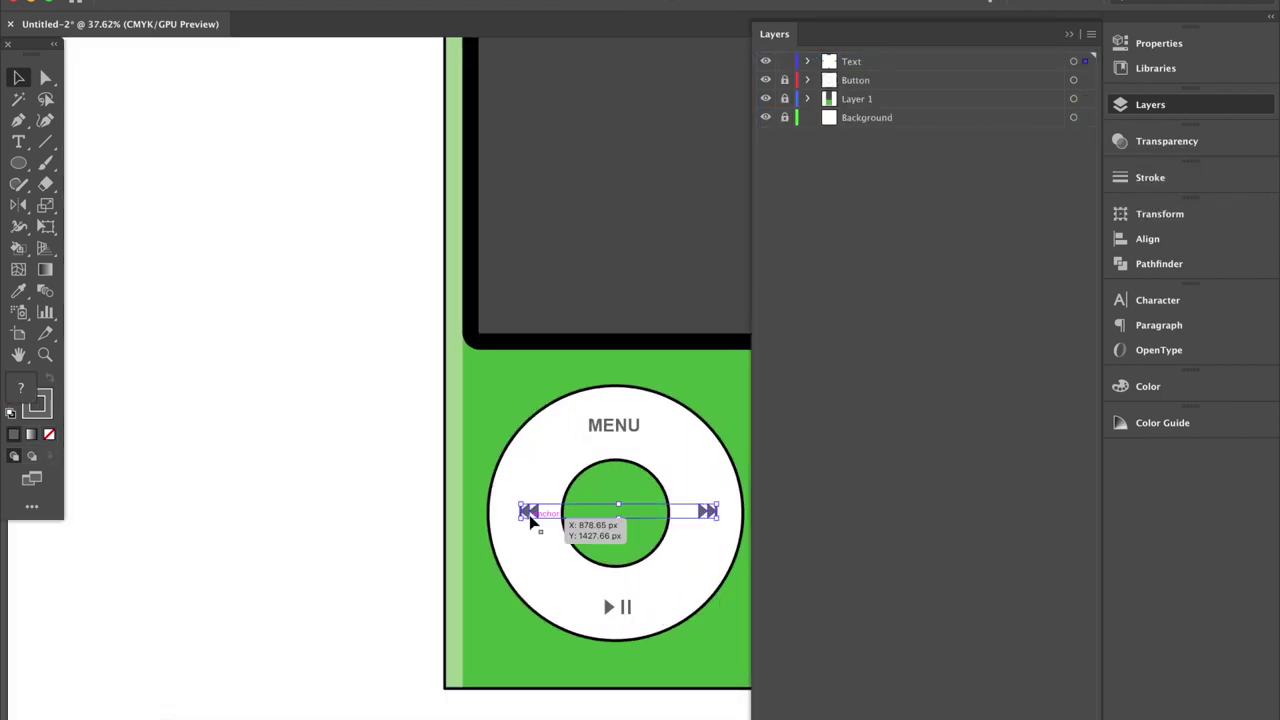
{"action": "left_click", "coordinate": [797, 63]}
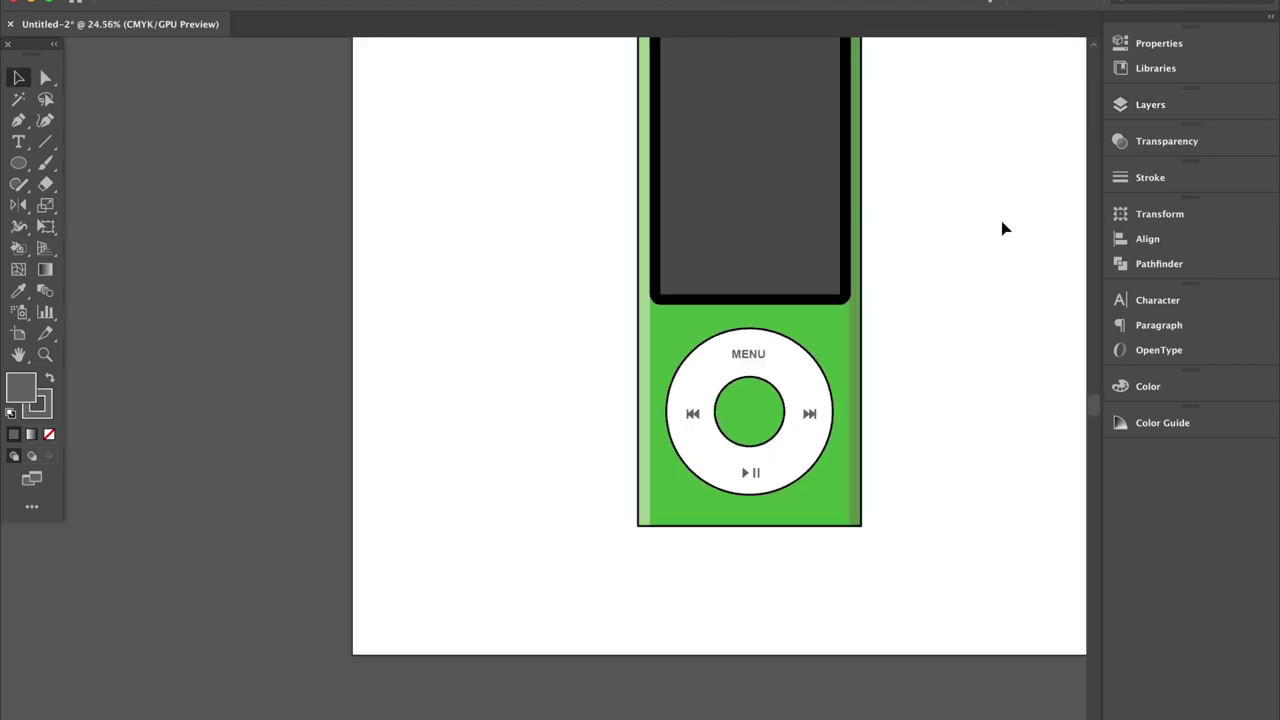
{"action": "key", "text": "backslash"}
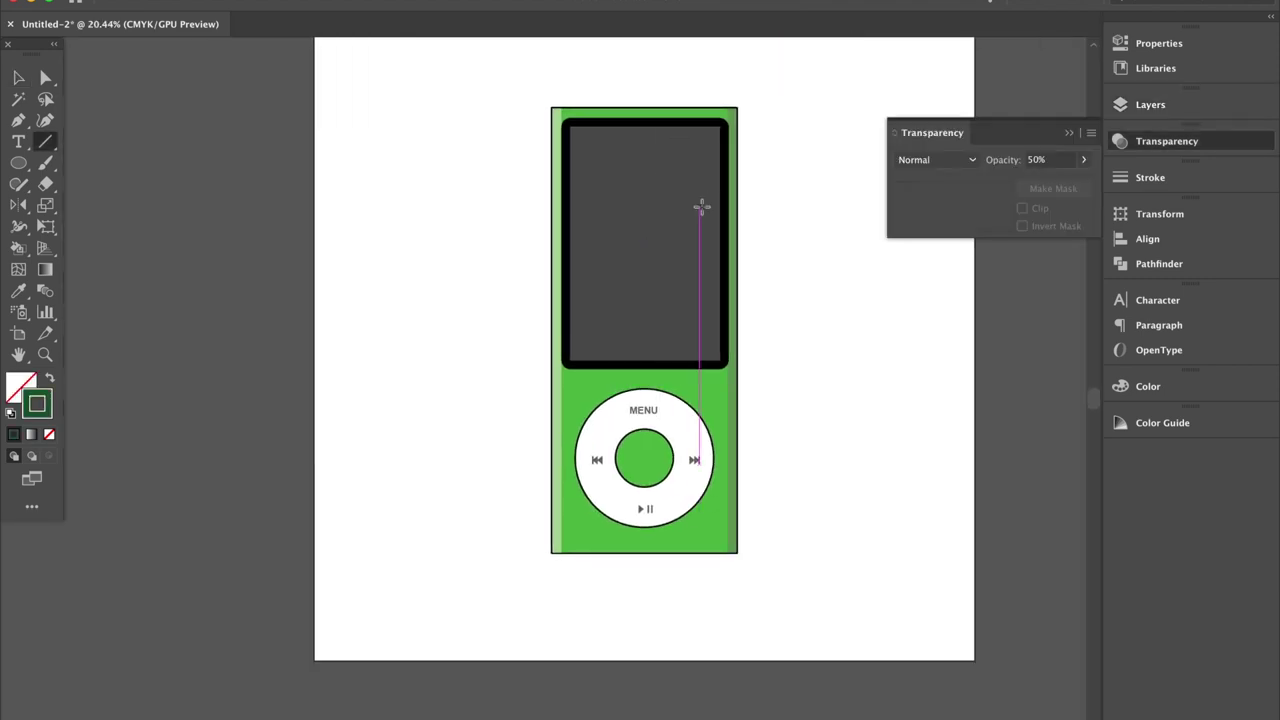
Draw a black (000000) vertical line down the iPod's right side with 50 pt weight
{"action": "left_click_drag", "start_coordinate": [700, 204], "coordinate": [700, 543]}
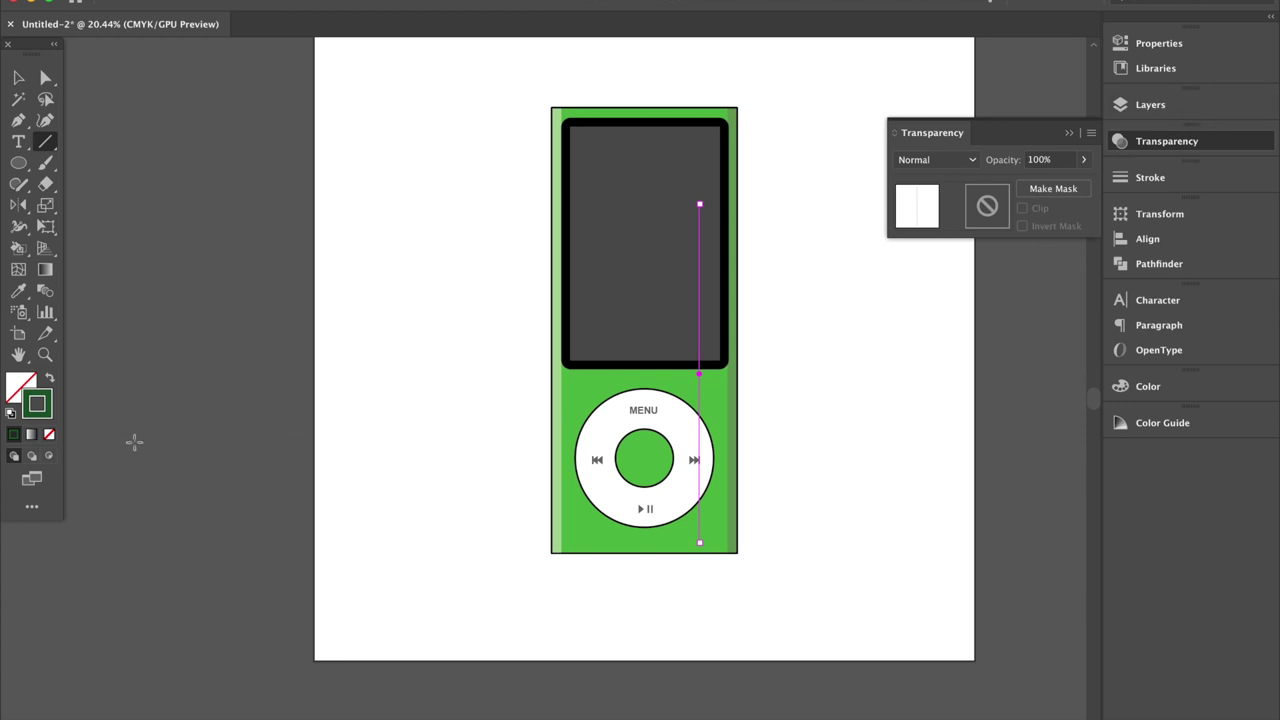
{"action": "double_click", "coordinate": [42, 405]}
{"action": "type", "text": "000000"}
{"action": "key", "text": "Return"}
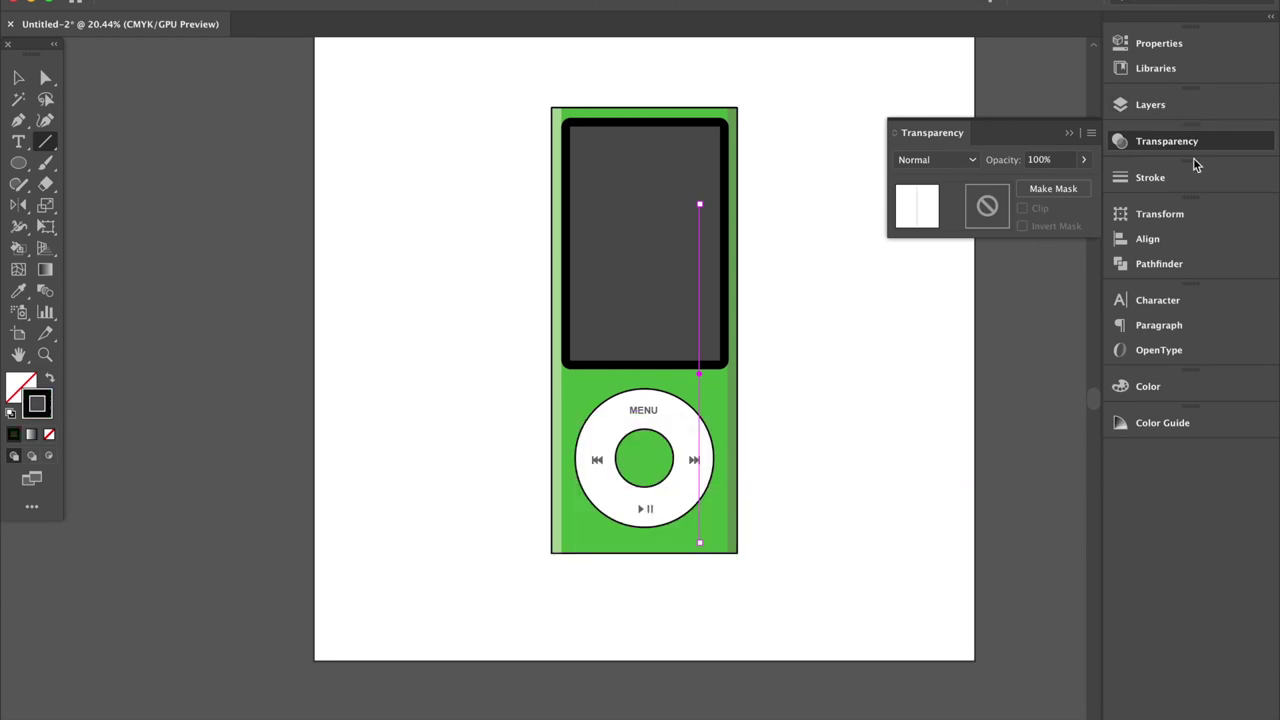
{"action": "left_click", "coordinate": [1150, 177]}
{"action": "left_click", "coordinate": [997, 197]}
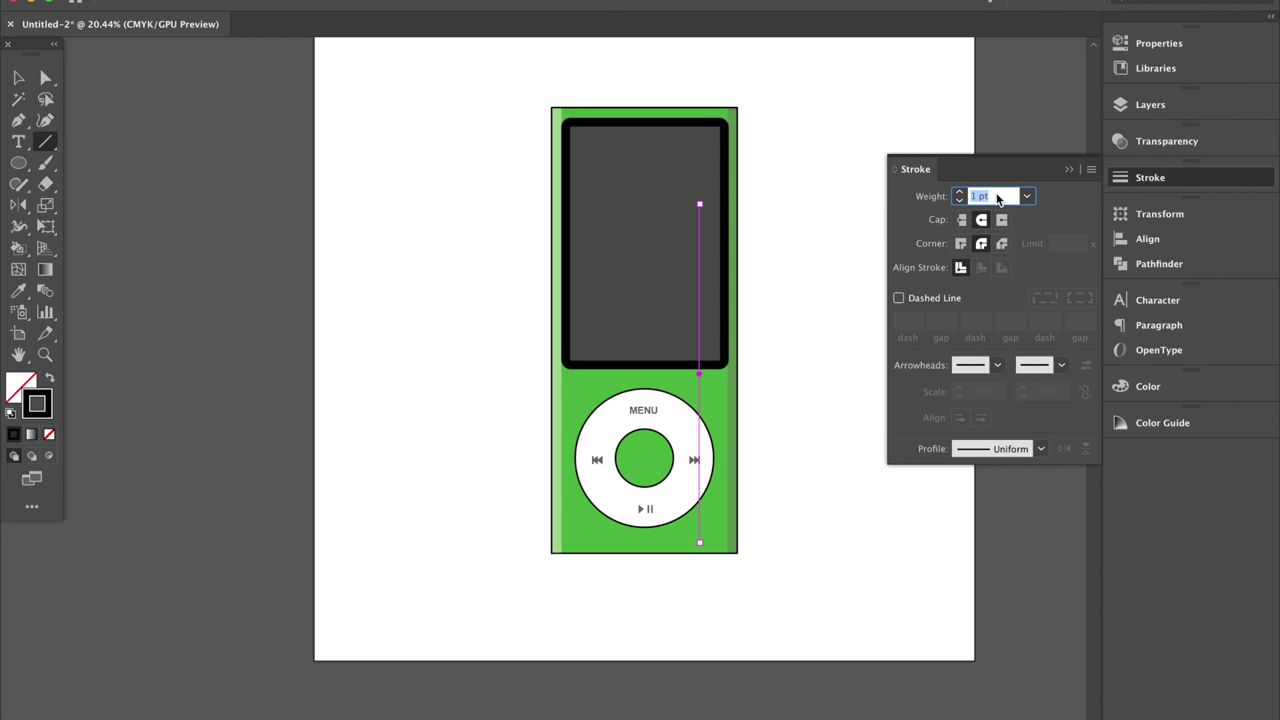
{"action": "type", "text": "50"}
{"action": "key", "text": "Return"}
Taper the line with a one-sided width profile and nudge it right
{"action": "left_click", "coordinate": [1041, 448]}
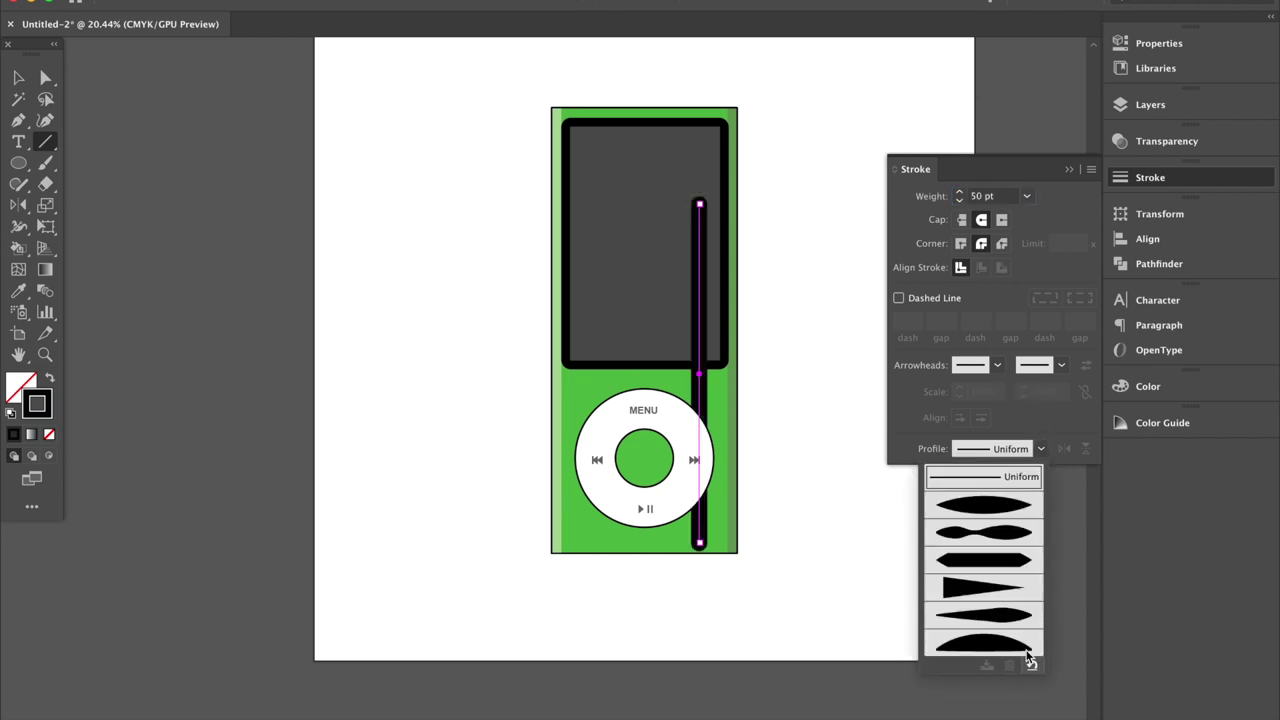
{"action": "left_click", "coordinate": [1030, 660]}
{"action": "left_click", "coordinate": [1085, 448]}
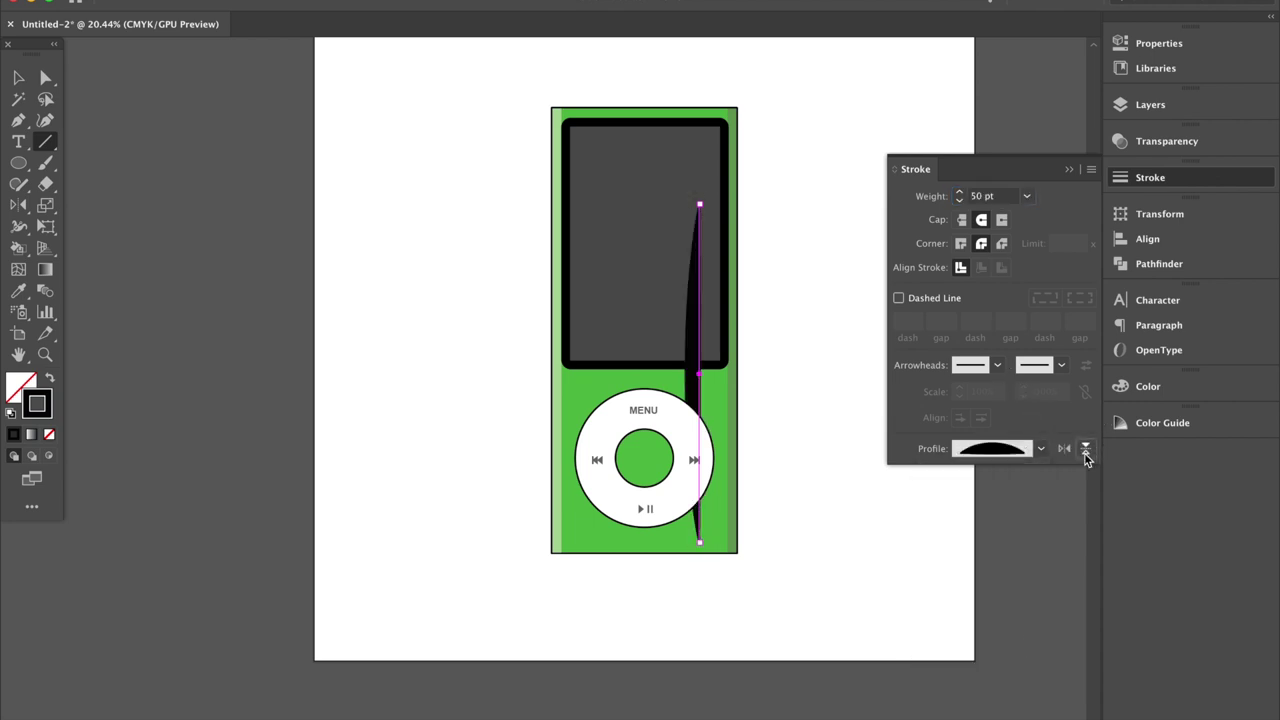
{"action": "left_click", "coordinate": [1069, 170]}
{"action": "key", "text": "shift+Right"}
{"action": "key", "text": "shift+Right"}
{"action": "key", "text": "shift+Right"}
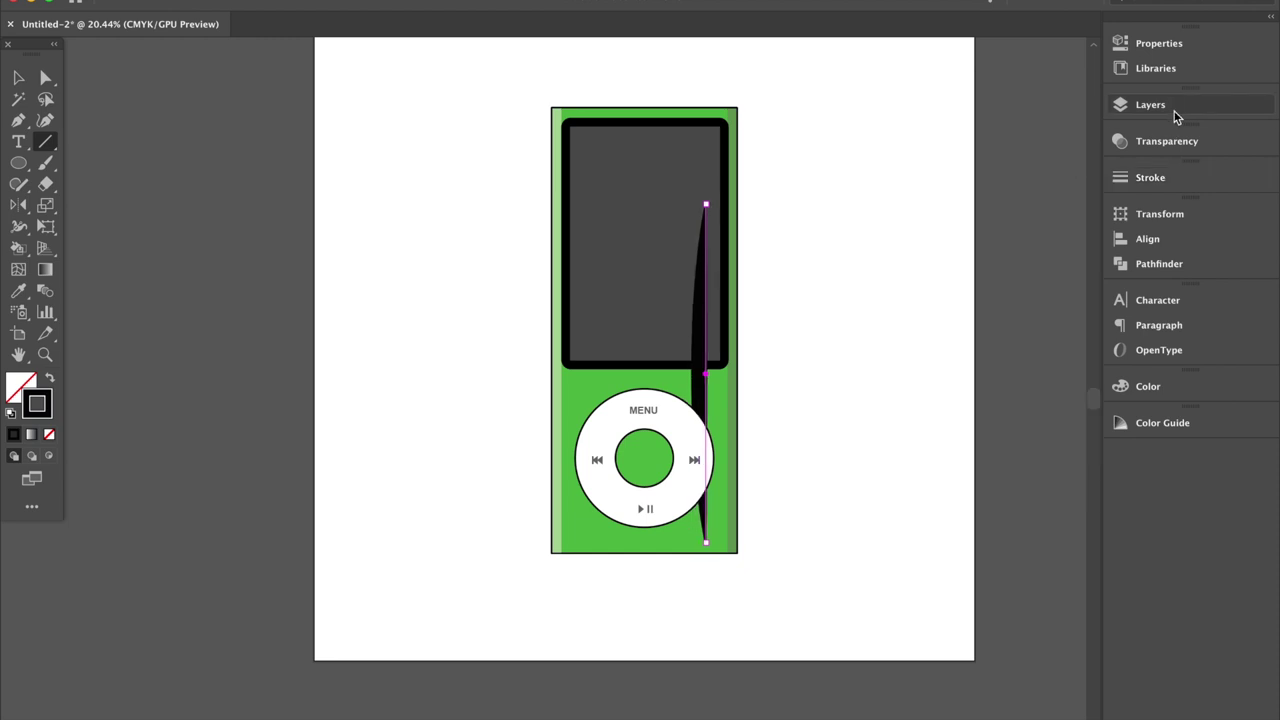
Apply a 55-pixel Gaussian Blur to the line
{"action": "left_click", "coordinate": [365, 0]}
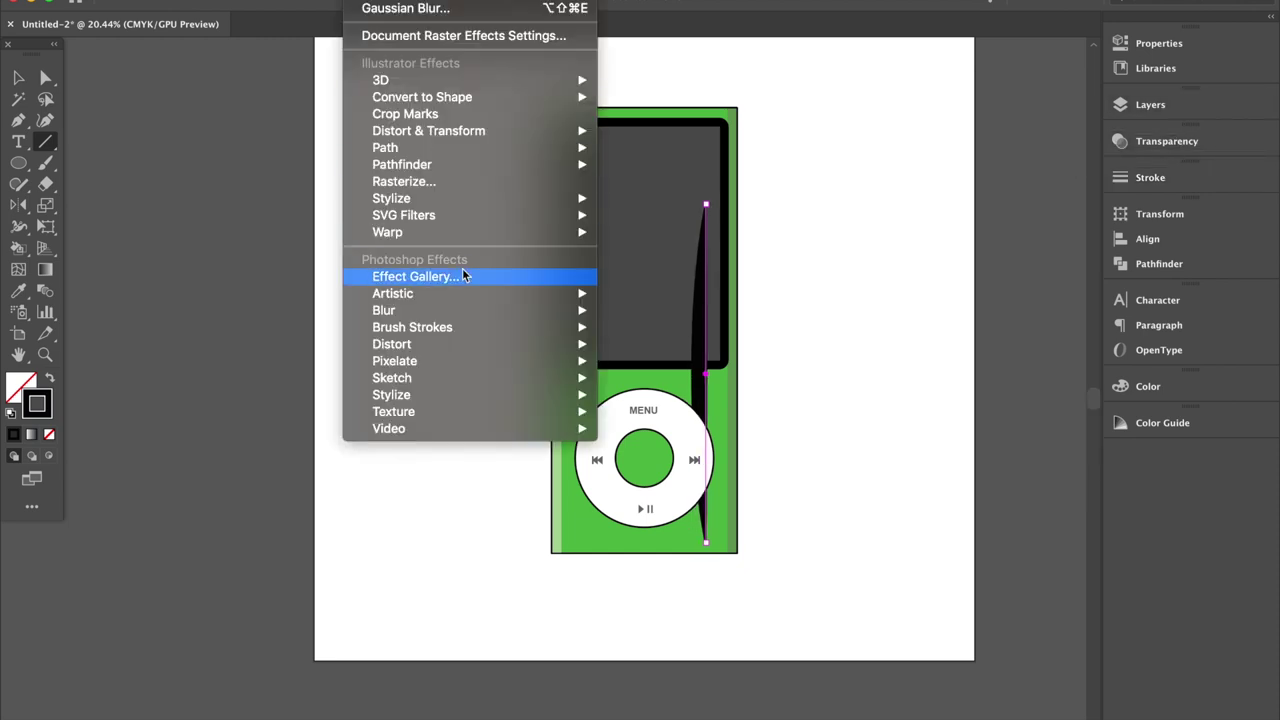
{"action": "mouse_move", "coordinate": [384, 310]}
{"action": "left_click", "coordinate": [655, 327]}
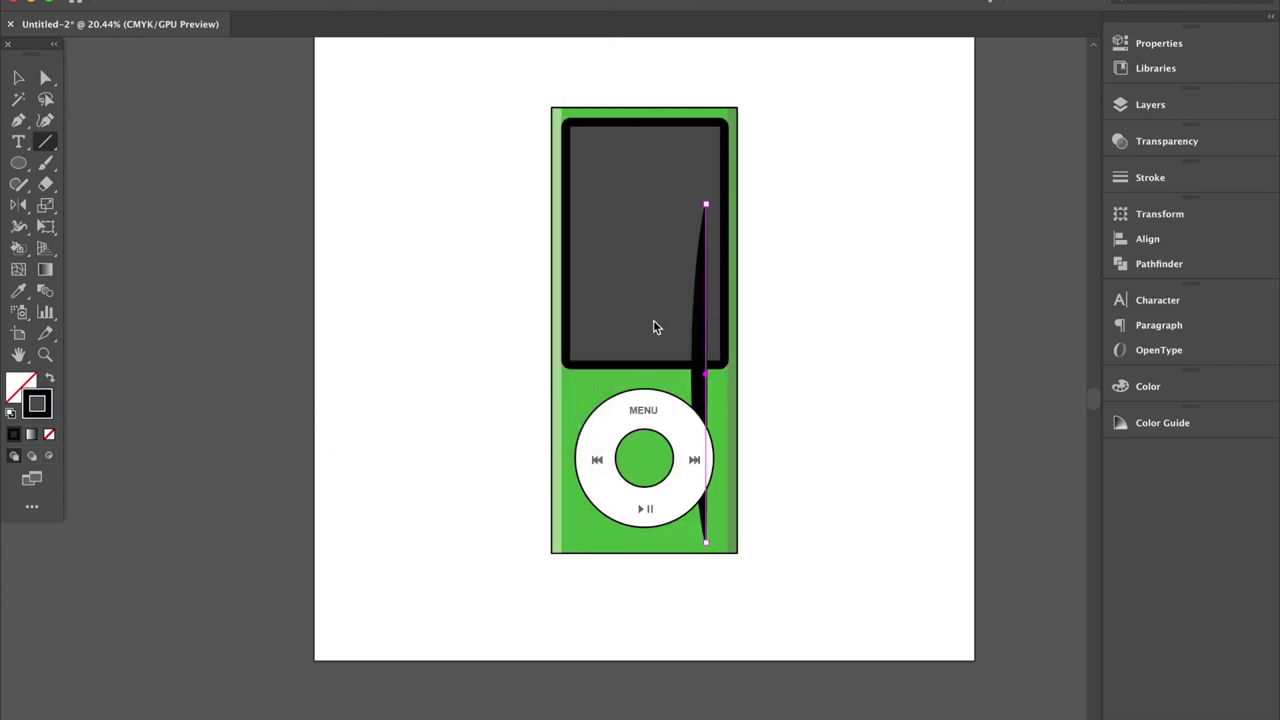
{"action": "double_click", "coordinate": [950, 523]}
{"action": "type", "text": "55"}
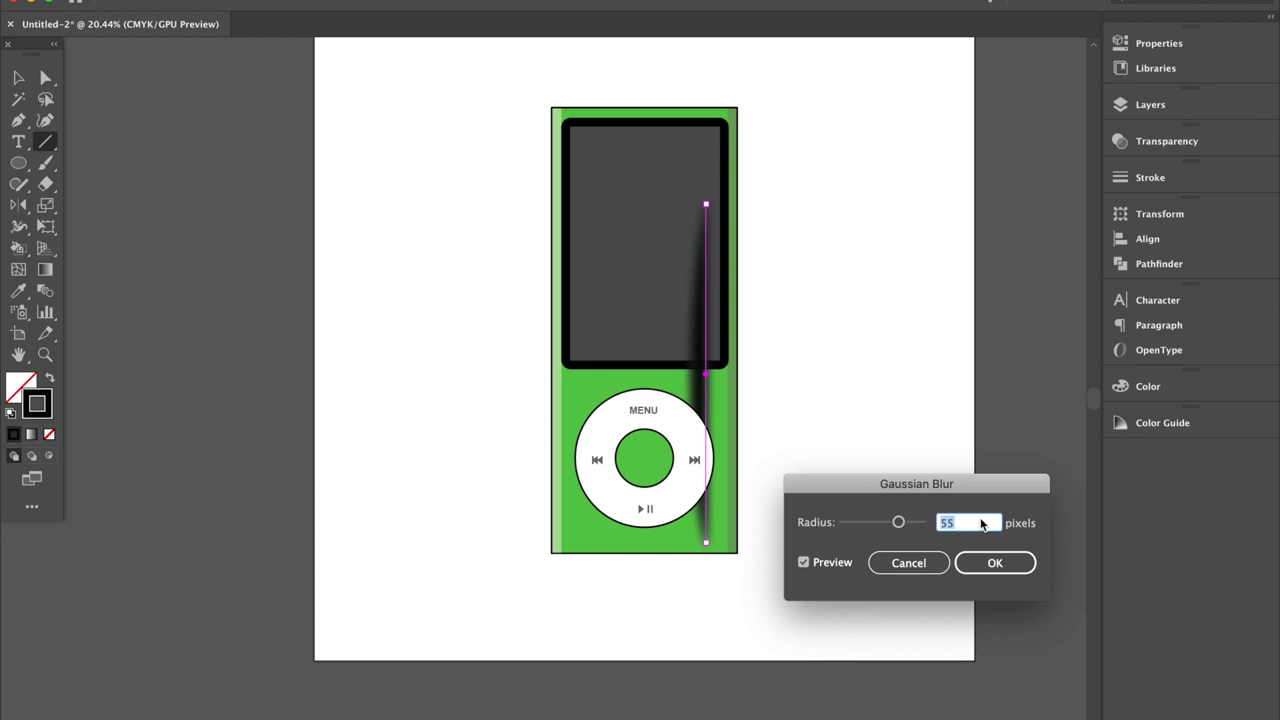
{"action": "left_click", "coordinate": [1004, 564]}
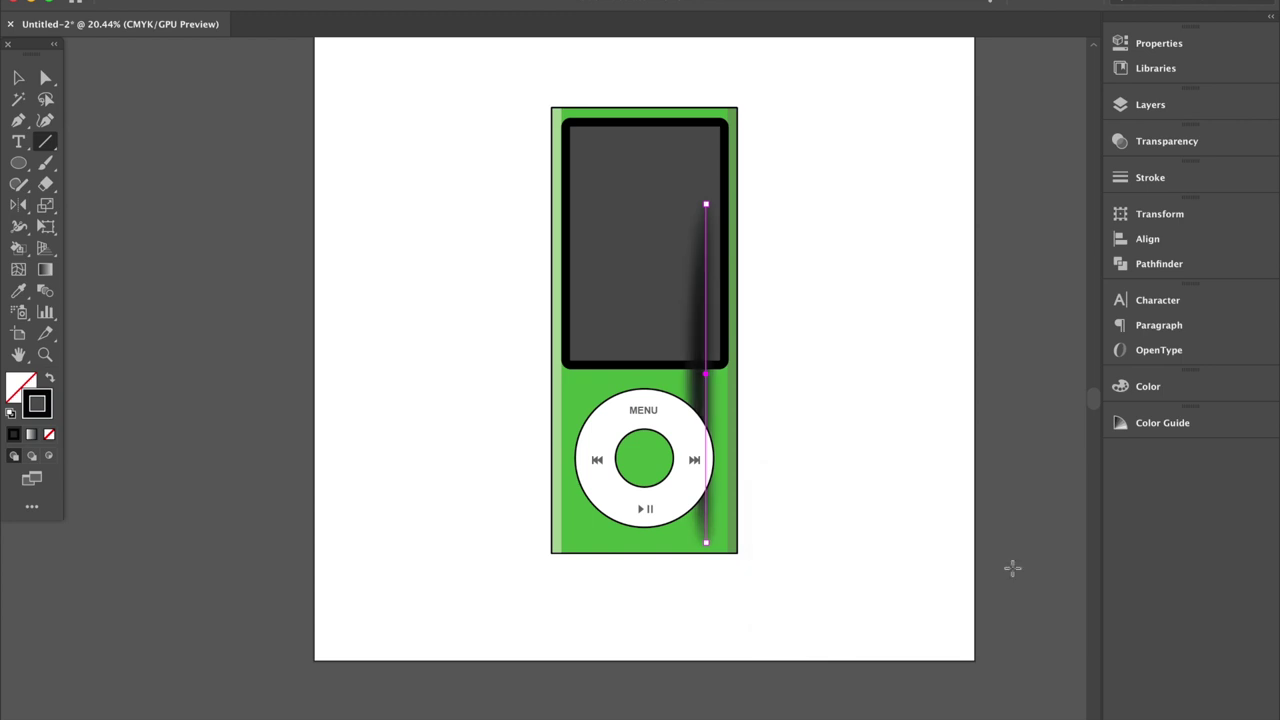
Set the blurred line's opacity to 45% and deselect it
{"action": "left_click", "coordinate": [1166, 141]}
{"action": "left_click", "coordinate": [1040, 159]}
{"action": "type", "text": "25"}
{"action": "key", "text": "Return"}
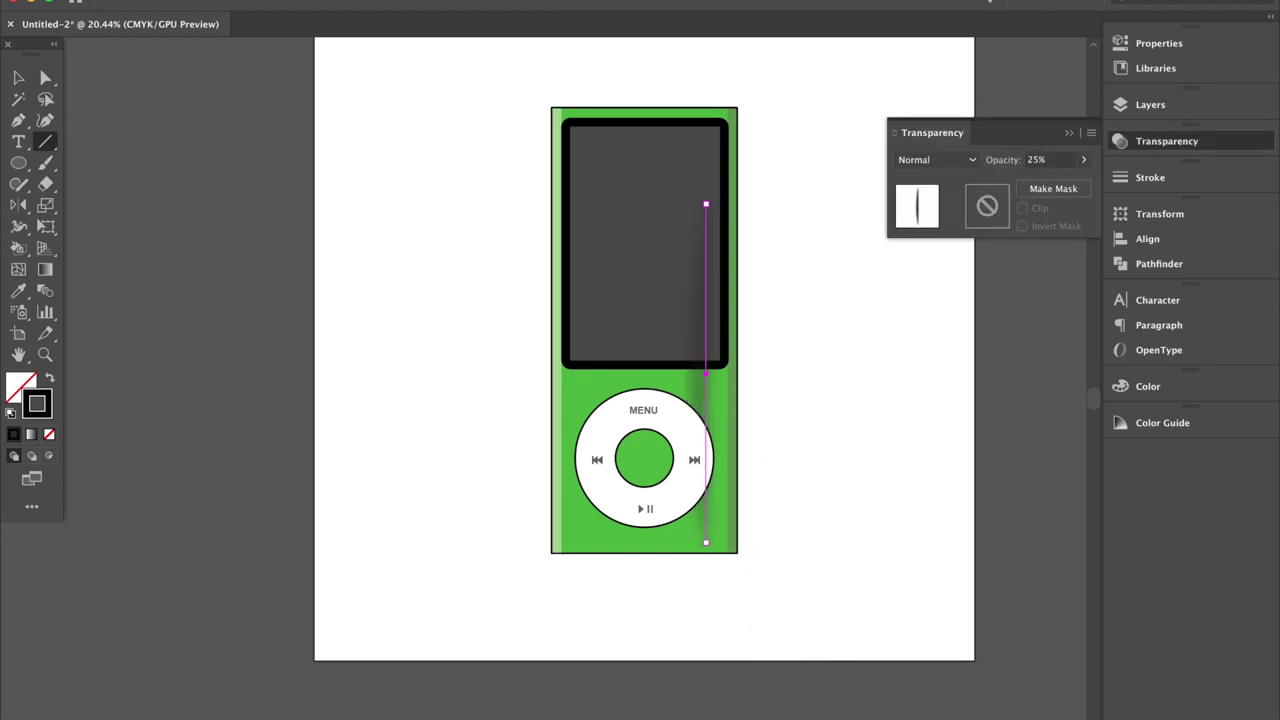
{"action": "type", "text": "45"}
{"action": "key", "text": "Return"}
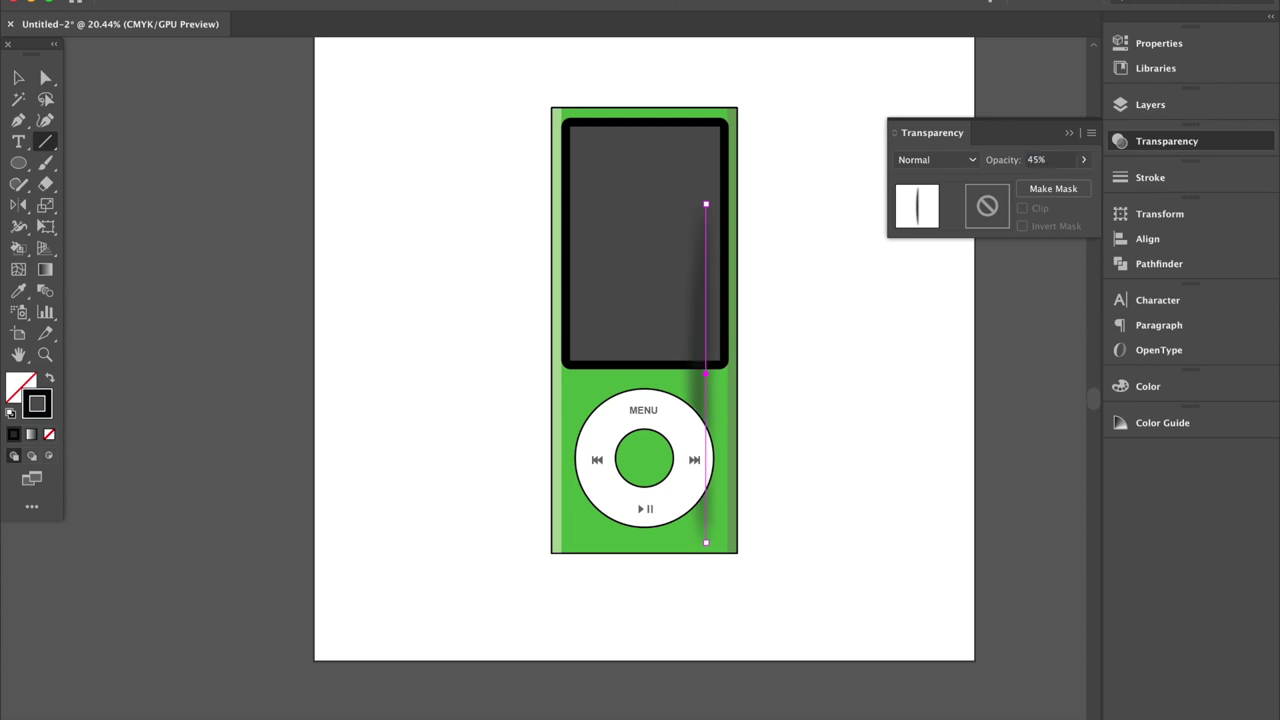
{"action": "key", "text": "ctrl+shift+a"}
{"action": "scroll", "coordinate": [849, 420], "scroll_direction": "down", "scroll_amount": 2}
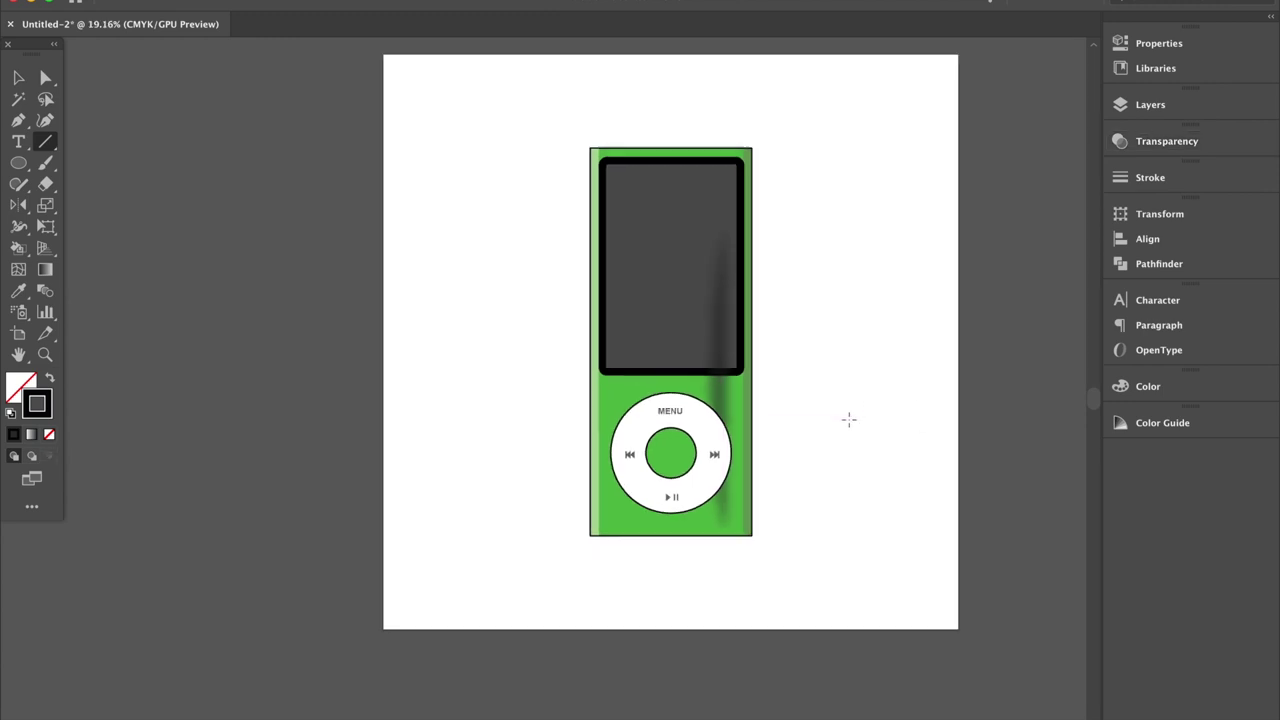
{"action": "scroll", "coordinate": [849, 420], "scroll_direction": "up", "scroll_amount": 1}
{"action": "scroll", "coordinate": [849, 420], "scroll_direction": "up", "scroll_amount": 1}
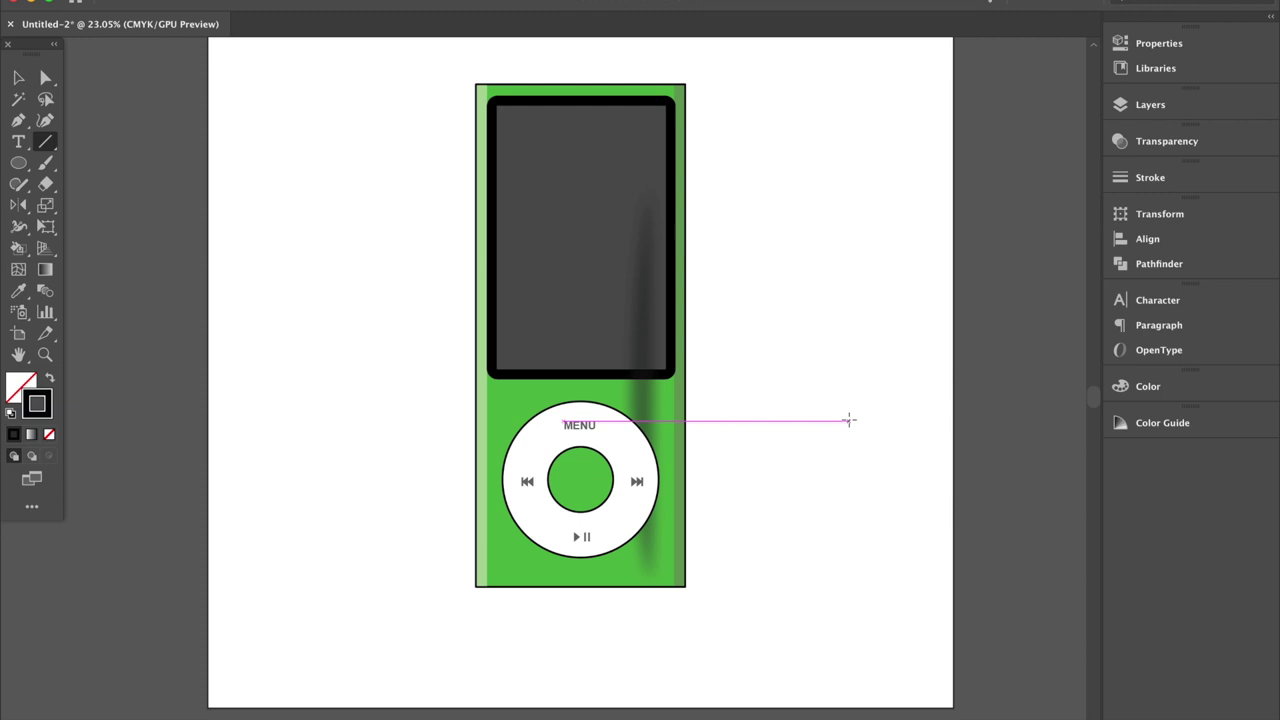
Move the shadow line onto the screen, shorten it to screen height, and set 35 pt weight
{"action": "key", "text": "v"}
{"action": "left_click_drag", "start_coordinate": [646, 337], "coordinate": [650, 265]}
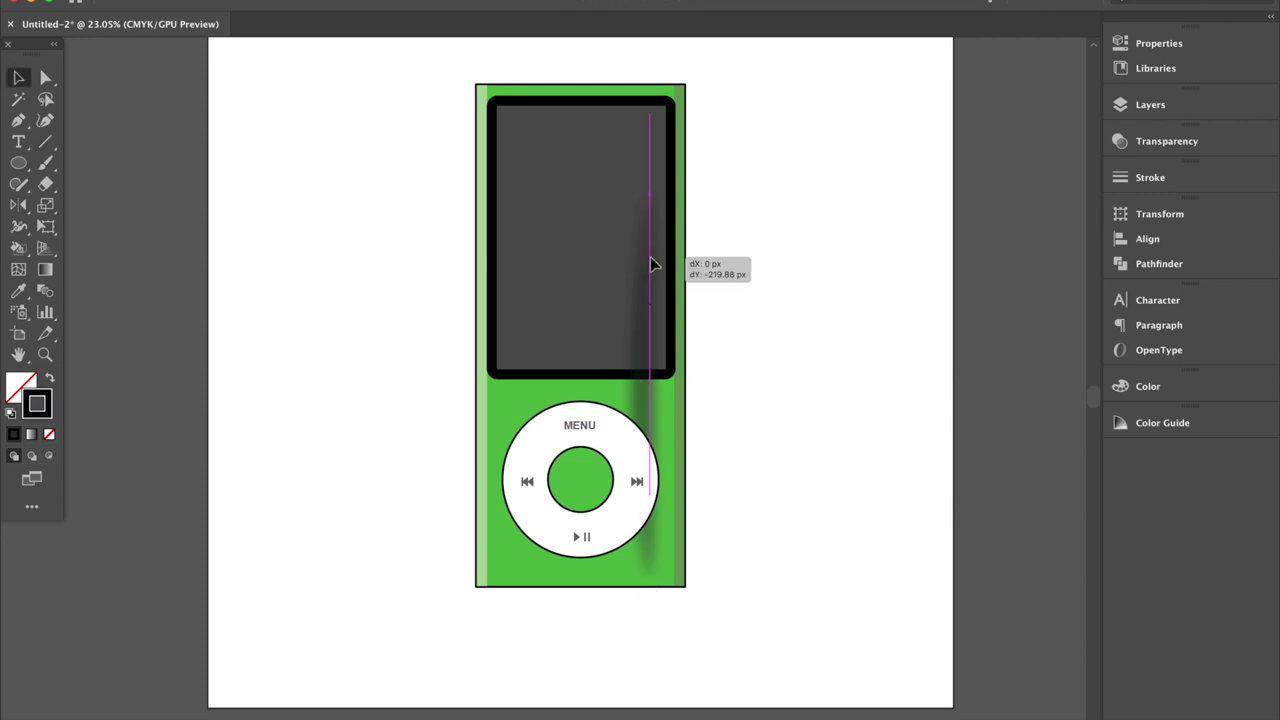
{"action": "left_click_drag", "start_coordinate": [650, 491], "coordinate": [651, 364]}
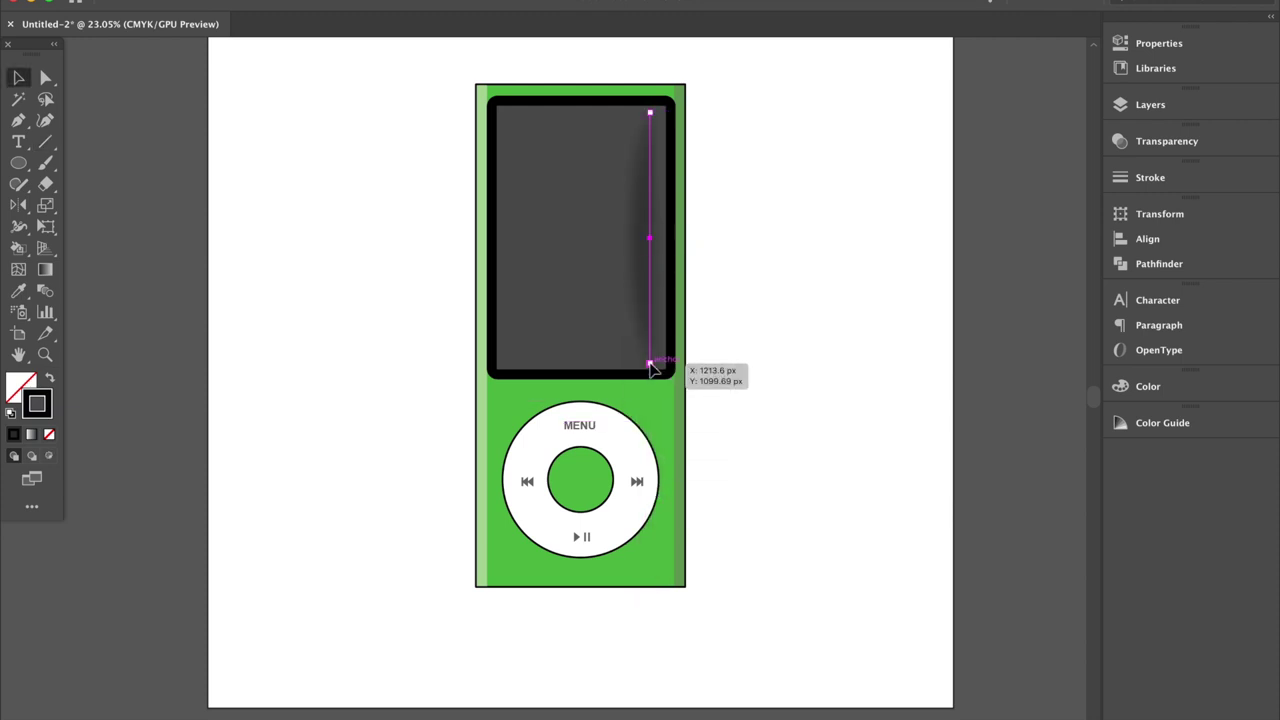
{"action": "left_click", "coordinate": [1150, 177]}
{"action": "left_click", "coordinate": [993, 196]}
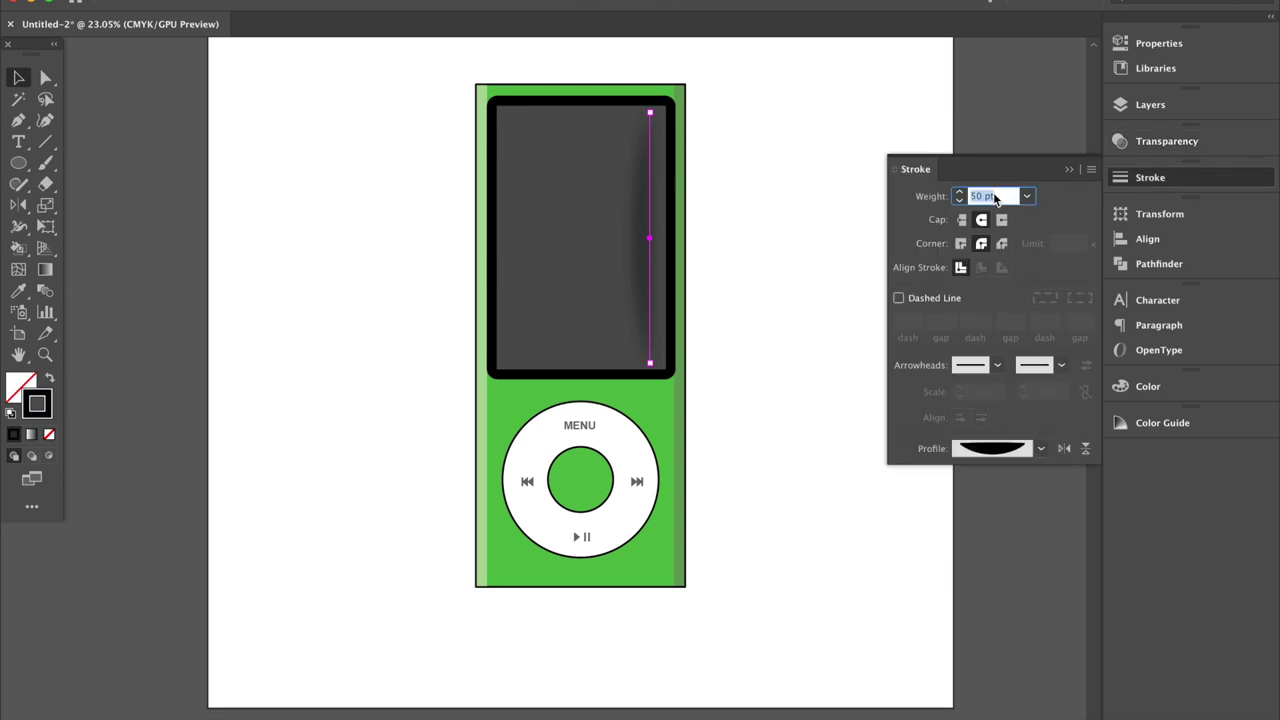
{"action": "type", "text": "5"}
{"action": "key", "text": "Return"}
Shift a copy to the screen's left, flip its width profile, and make its stroke white
{"action": "key", "text": "shift+Left"}
{"action": "key", "text": "shift+Left"}
{"action": "key", "text": "shift+Left"}
{"action": "key", "text": "shift+Left"}
{"action": "key", "text": "shift+Left"}
{"action": "key", "text": "shift+Left"}
{"action": "key", "text": "shift+Left"}
{"action": "key", "text": "shift+Left"}
{"action": "key", "text": "shift+Left"}
{"action": "key", "text": "shift+Left"}
{"action": "key", "text": "shift+Left"}
{"action": "key", "text": "shift+Left"}
{"action": "key", "text": "shift+Left"}
{"action": "key", "text": "shift+Left"}
{"action": "key", "text": "shift+Left"}
{"action": "key", "text": "shift+Left"}
{"action": "key", "text": "shift+Left"}
{"action": "key", "text": "shift+Left"}
{"action": "key", "text": "shift+Left"}
{"action": "left_click", "coordinate": [1085, 448]}
{"action": "key", "text": "shift+Left"}
{"action": "key", "text": "shift+Left"}
{"action": "key", "text": "shift+Left"}
{"action": "key", "text": "shift+Left"}
{"action": "double_click", "coordinate": [37, 403]}
{"action": "left_click", "coordinate": [566, 497]}
{"action": "left_click_drag", "start_coordinate": [566, 497], "coordinate": [512, 418]}
{"action": "left_click", "coordinate": [971, 489]}
{"action": "key", "text": "shift+Left"}
{"action": "key", "text": "shift+Left"}
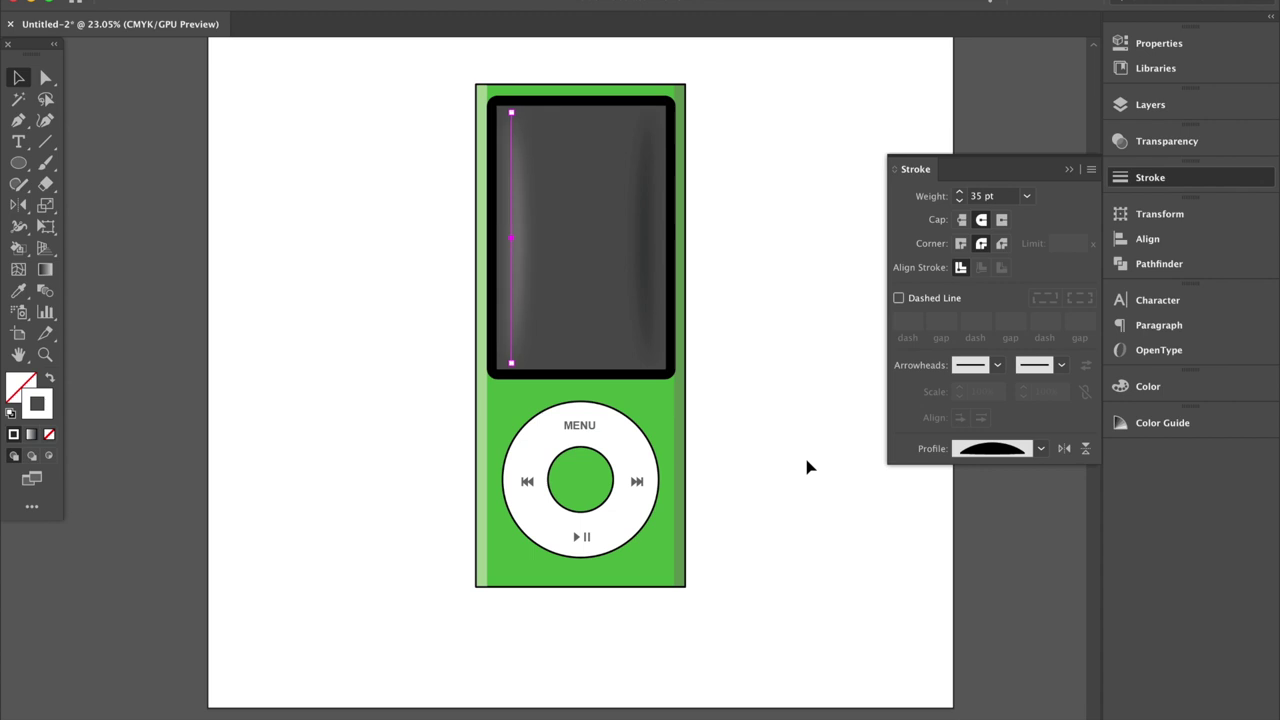
{"action": "left_click", "coordinate": [1069, 169]}
{"action": "key", "text": "ctrl+0"}
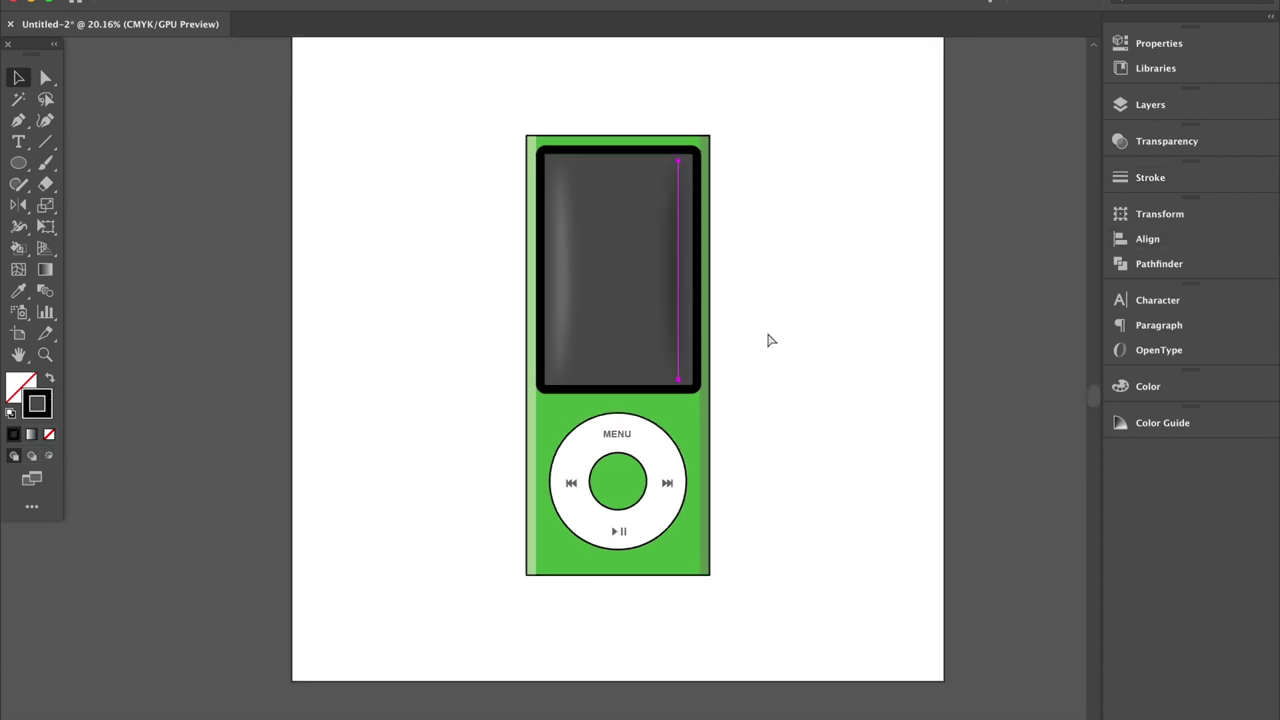
Copy the screen shadow line down onto the lower body with 25 pt weight
{"action": "left_click_drag", "start_coordinate": [676, 267], "coordinate": [678, 415]}
{"action": "left_click", "coordinate": [1150, 177]}
{"action": "left_click", "coordinate": [995, 197]}
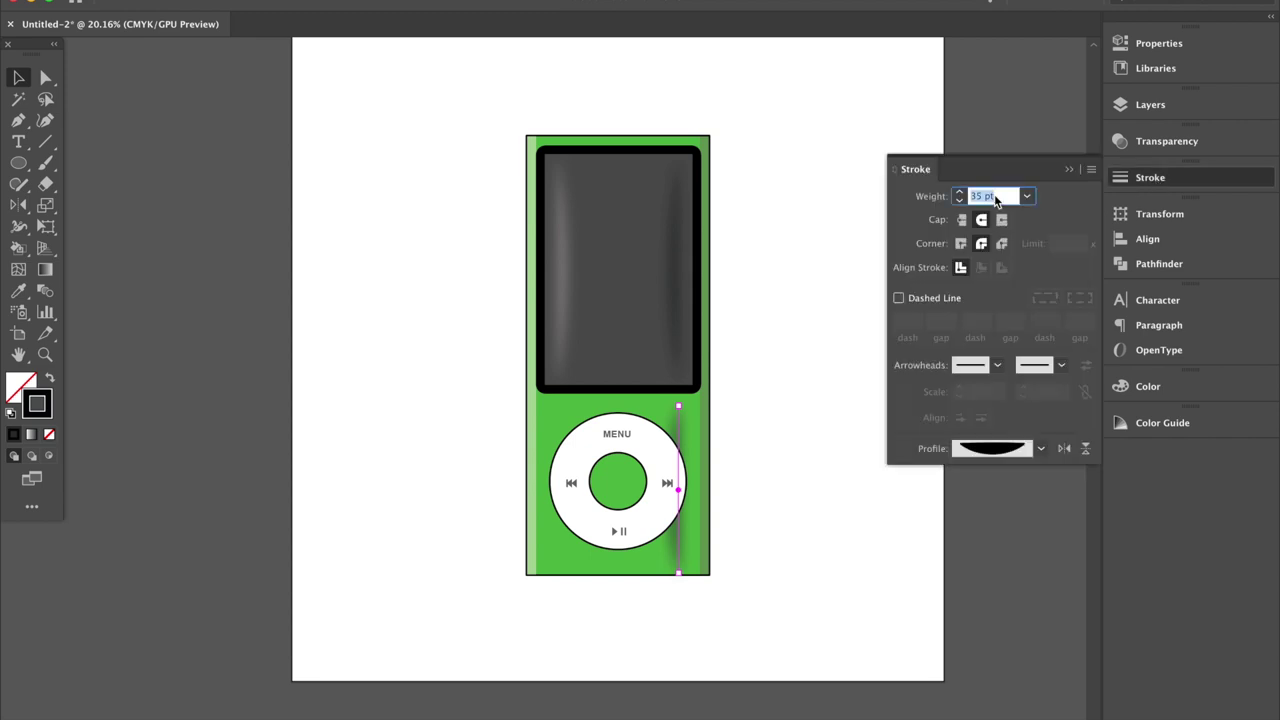
{"action": "type", "text": "25"}
{"action": "key", "text": "Return"}
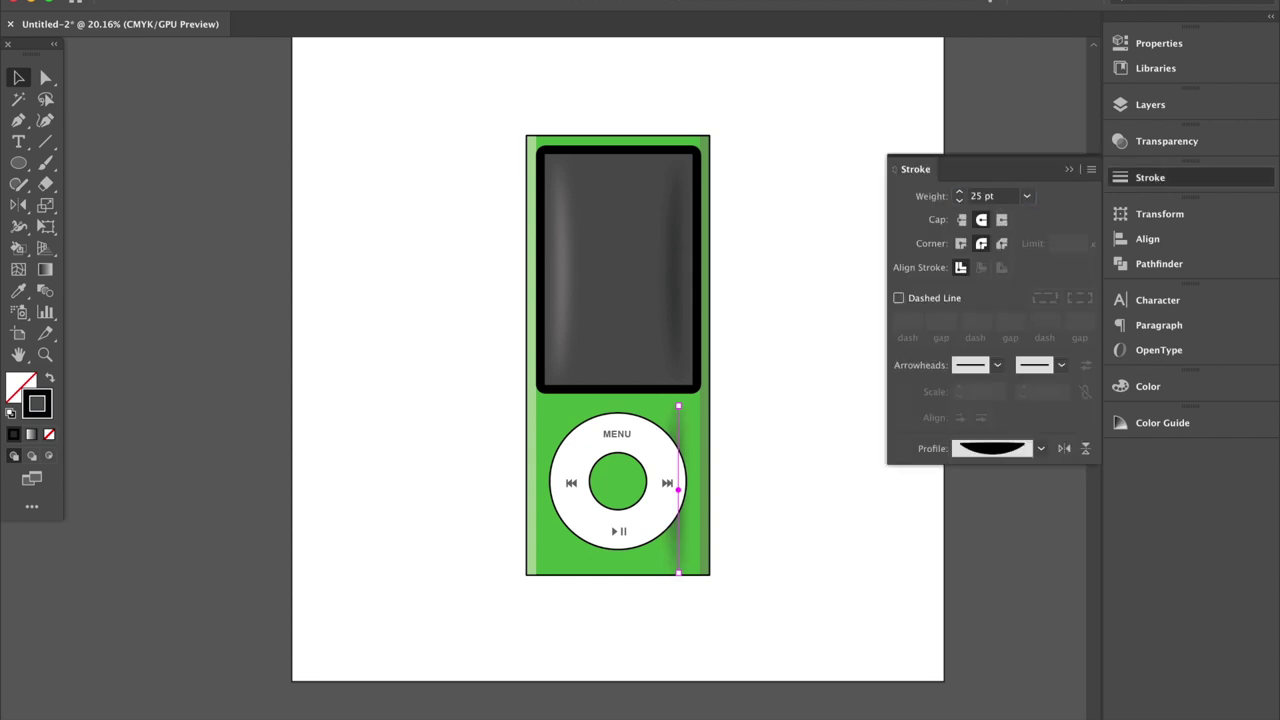
{"action": "left_click", "coordinate": [1071, 168]}
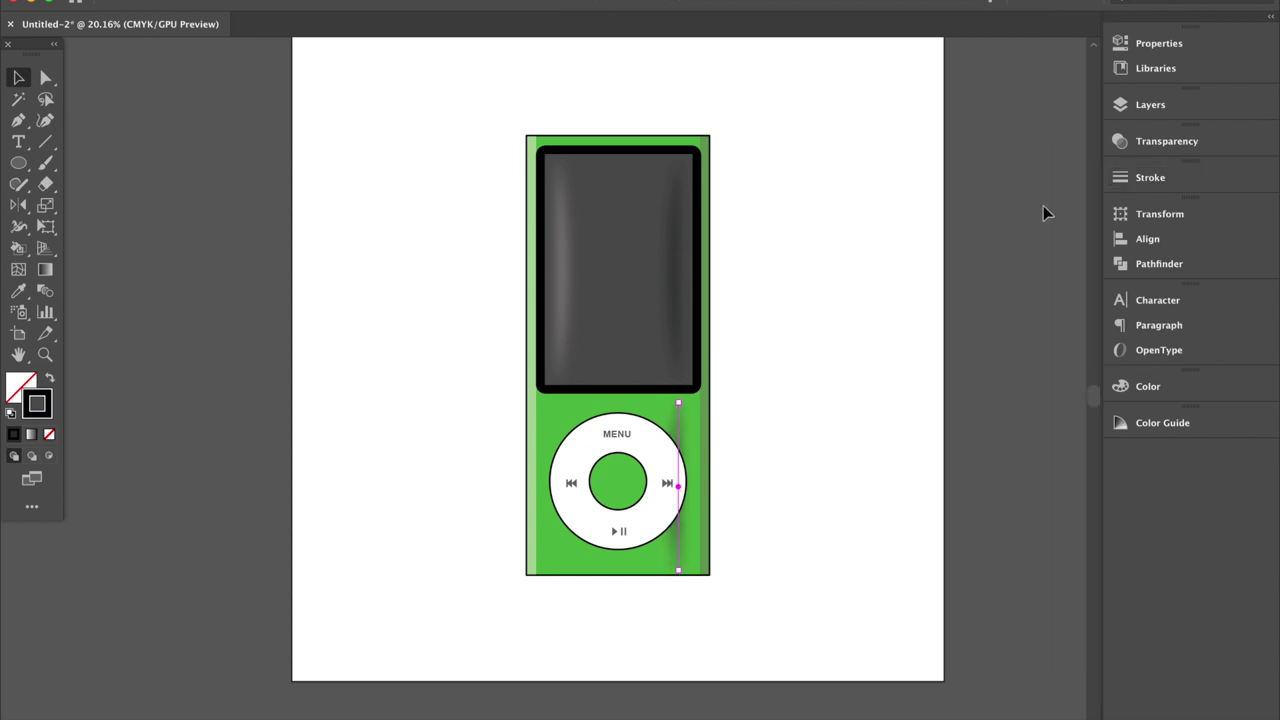
Shift a copy to the body's left side, make it white (#ffffff), and flip its width profile
{"action": "key", "text": "shift+Left"}
{"action": "key", "text": "shift+Left"}
{"action": "key", "text": "shift+Left"}
{"action": "key", "text": "shift+Left"}
{"action": "key", "text": "shift+Left"}
{"action": "key", "text": "shift+Left"}
{"action": "key", "text": "shift+Left"}
{"action": "key", "text": "shift+Left"}
{"action": "key", "text": "shift+Left"}
{"action": "key", "text": "shift+Left"}
{"action": "key", "text": "shift+Left"}
{"action": "key", "text": "shift+Left"}
{"action": "key", "text": "shift+Left"}
{"action": "key", "text": "shift+Left"}
{"action": "key", "text": "shift+Left"}
{"action": "key", "text": "shift+Left"}
{"action": "key", "text": "shift+Left"}
{"action": "key", "text": "shift+Left"}
{"action": "key", "text": "shift+Left"}
{"action": "key", "text": "shift+Left"}
{"action": "key", "text": "shift+Left"}
{"action": "key", "text": "shift+Left"}
{"action": "key", "text": "shift+Left"}
{"action": "key", "text": "shift+Left"}
{"action": "key", "text": "shift+Left"}
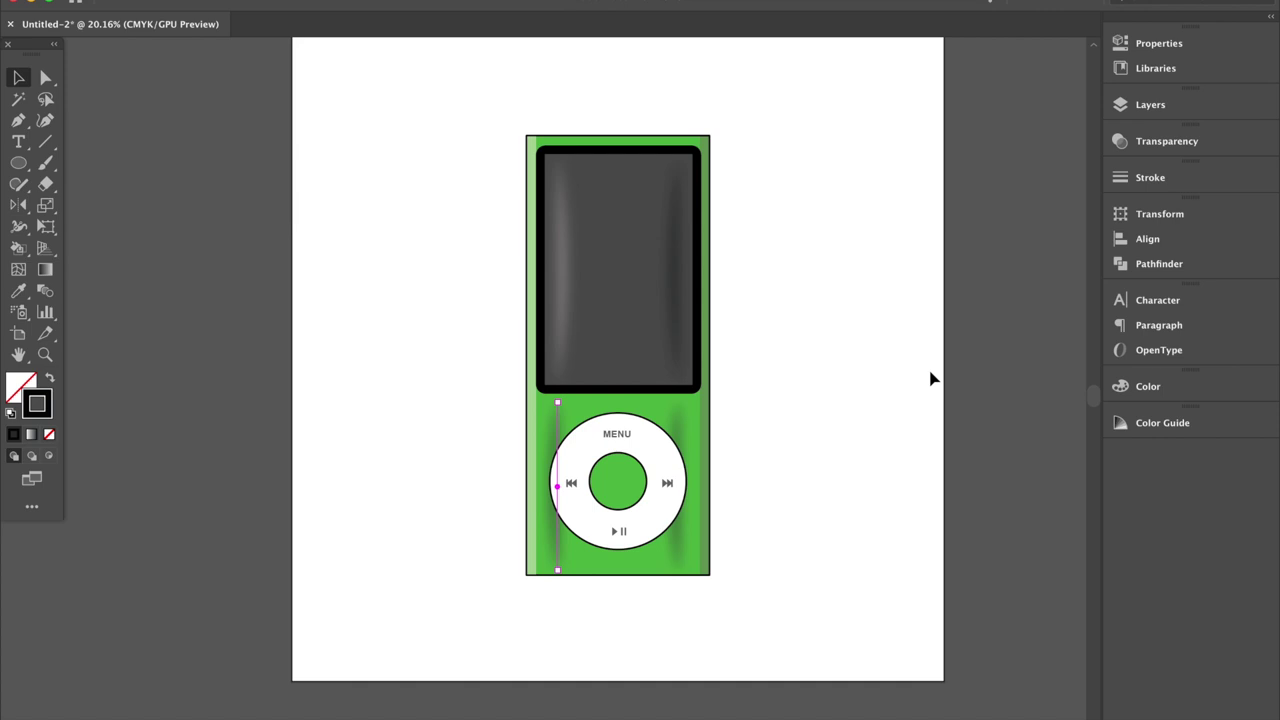
{"action": "double_click", "coordinate": [37, 405]}
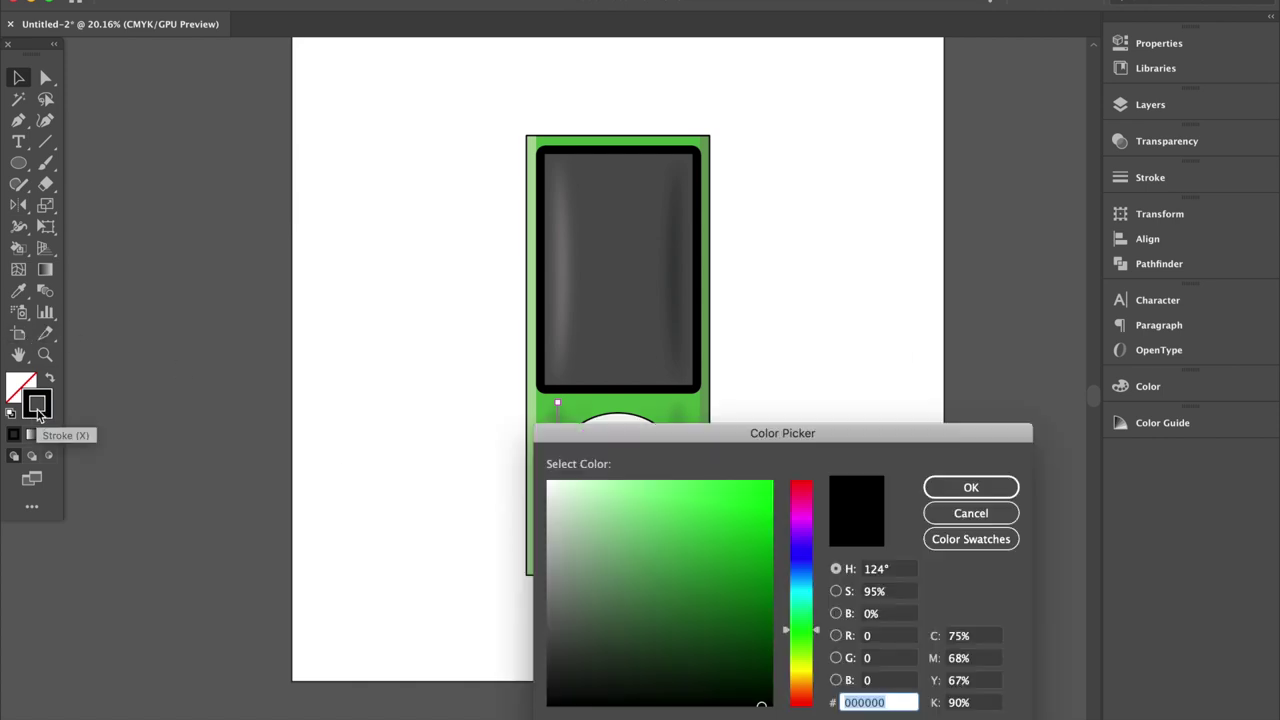
{"action": "type", "text": "ffffff"}
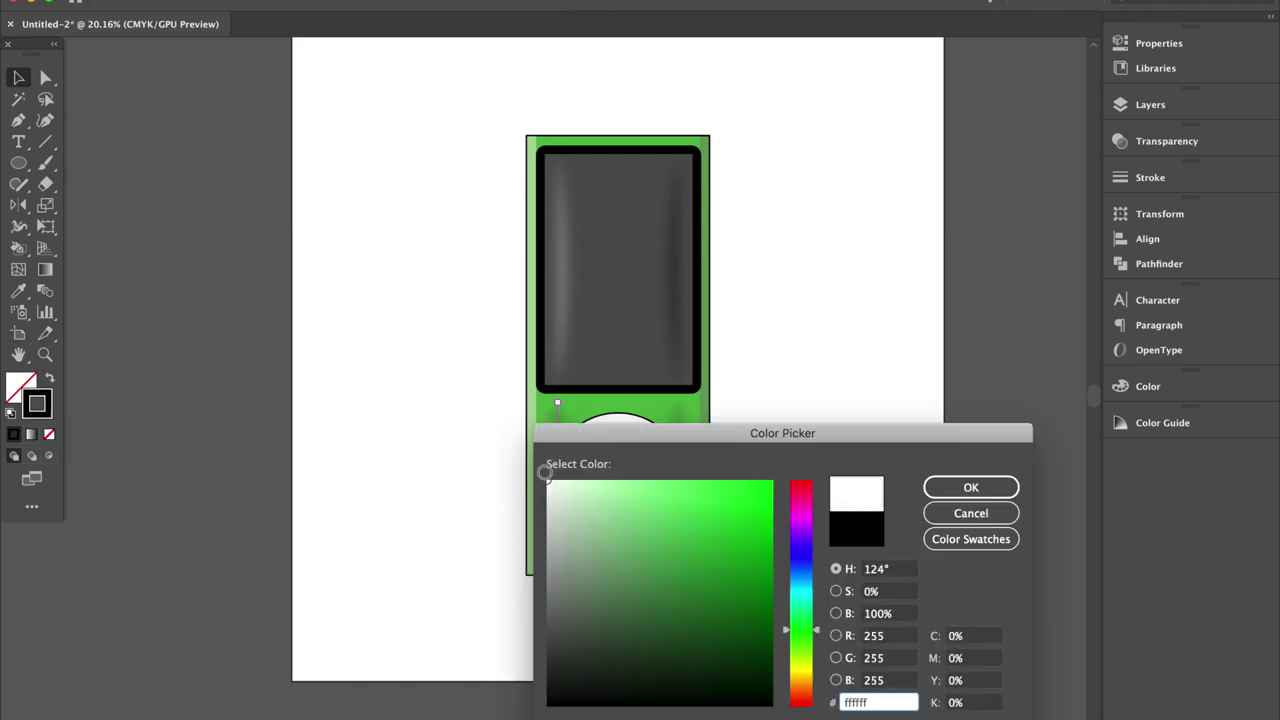
{"action": "left_click", "coordinate": [968, 487]}
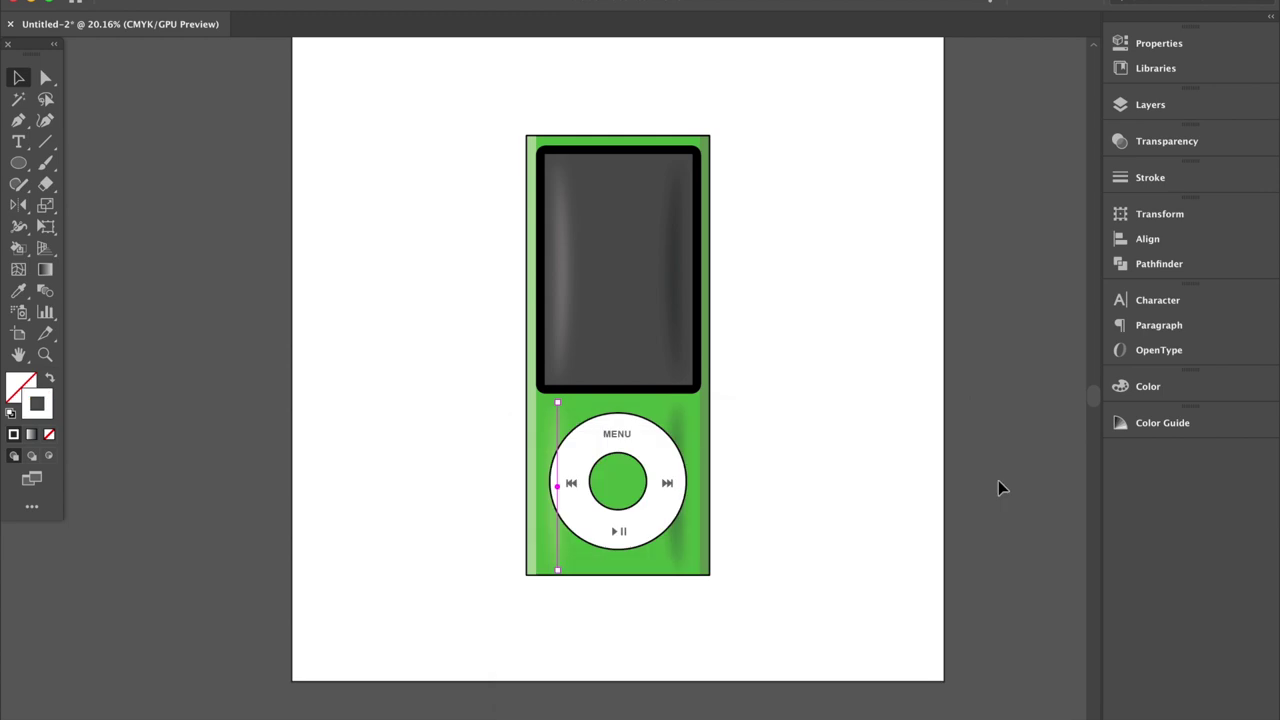
{"action": "left_click", "coordinate": [1185, 176]}
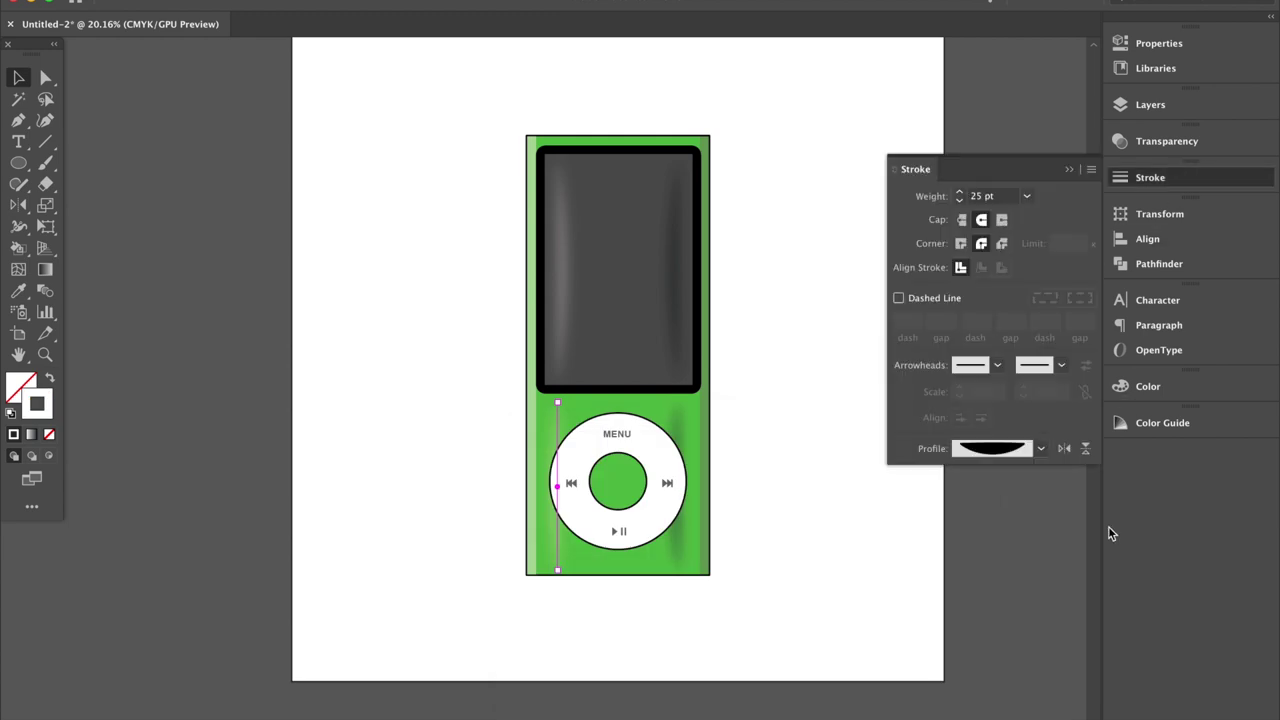
{"action": "left_click", "coordinate": [1087, 450]}
{"action": "left_click", "coordinate": [1070, 171]}
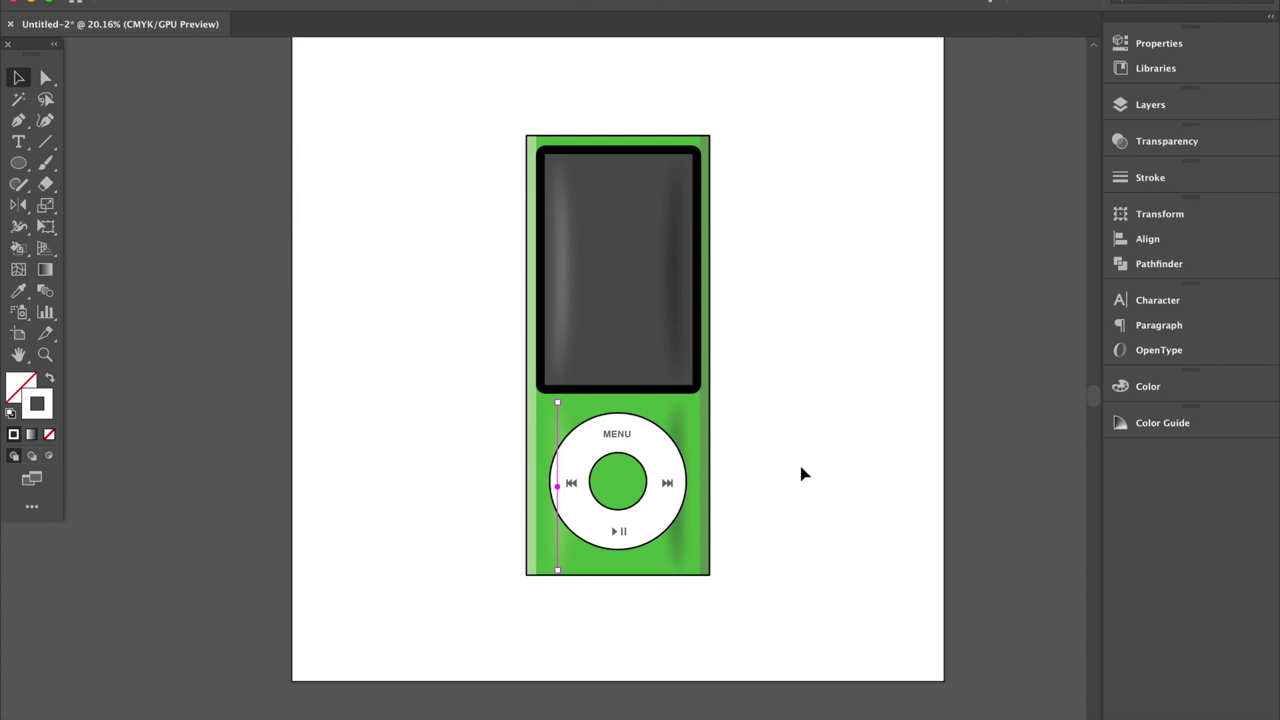
Give the dark line right of the click wheel a tapered width profile at 30 pt
{"action": "left_click", "coordinate": [802, 473]}
{"action": "left_click", "coordinate": [679, 564]}
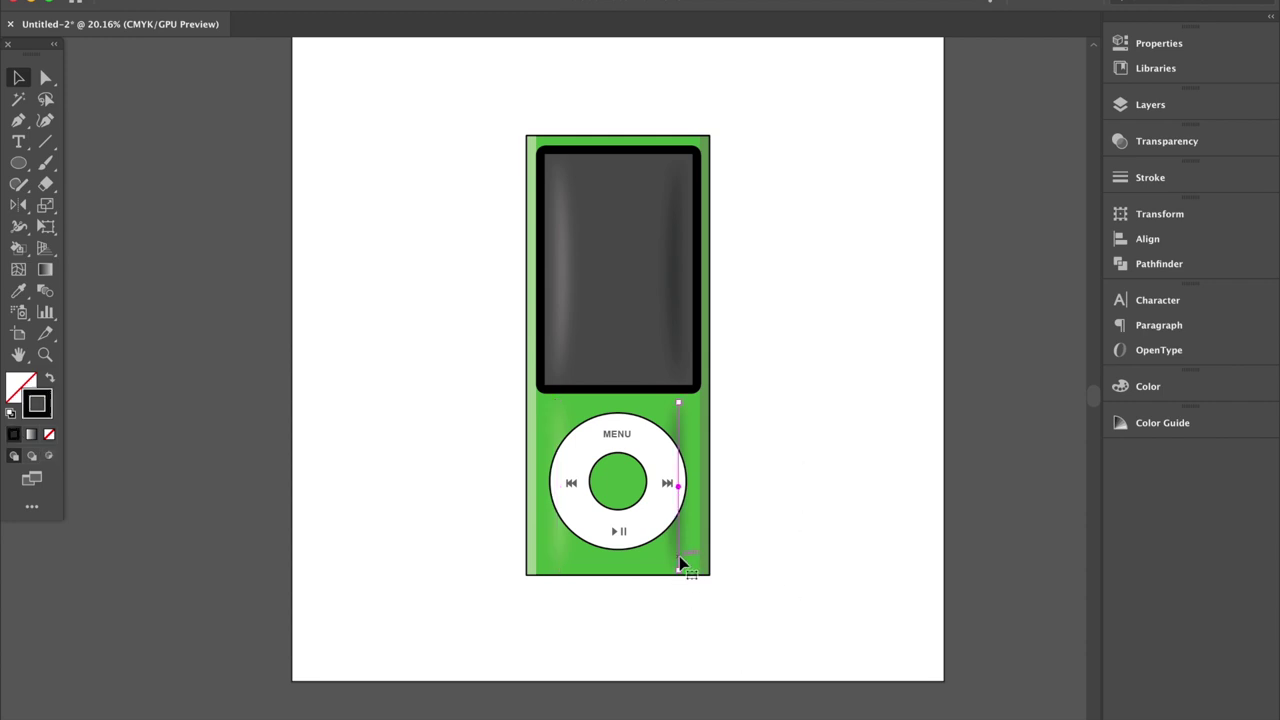
{"action": "left_click", "coordinate": [1148, 178]}
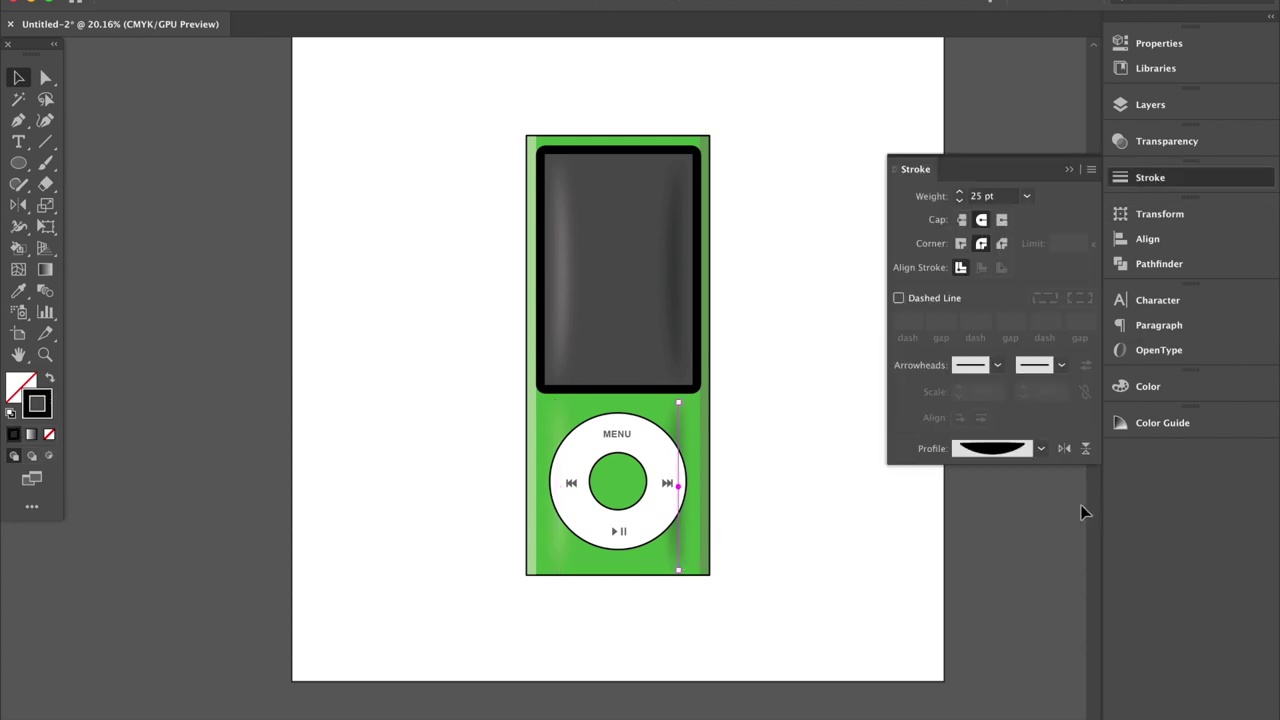
{"action": "left_click", "coordinate": [1041, 449]}
{"action": "left_click", "coordinate": [1005, 618]}
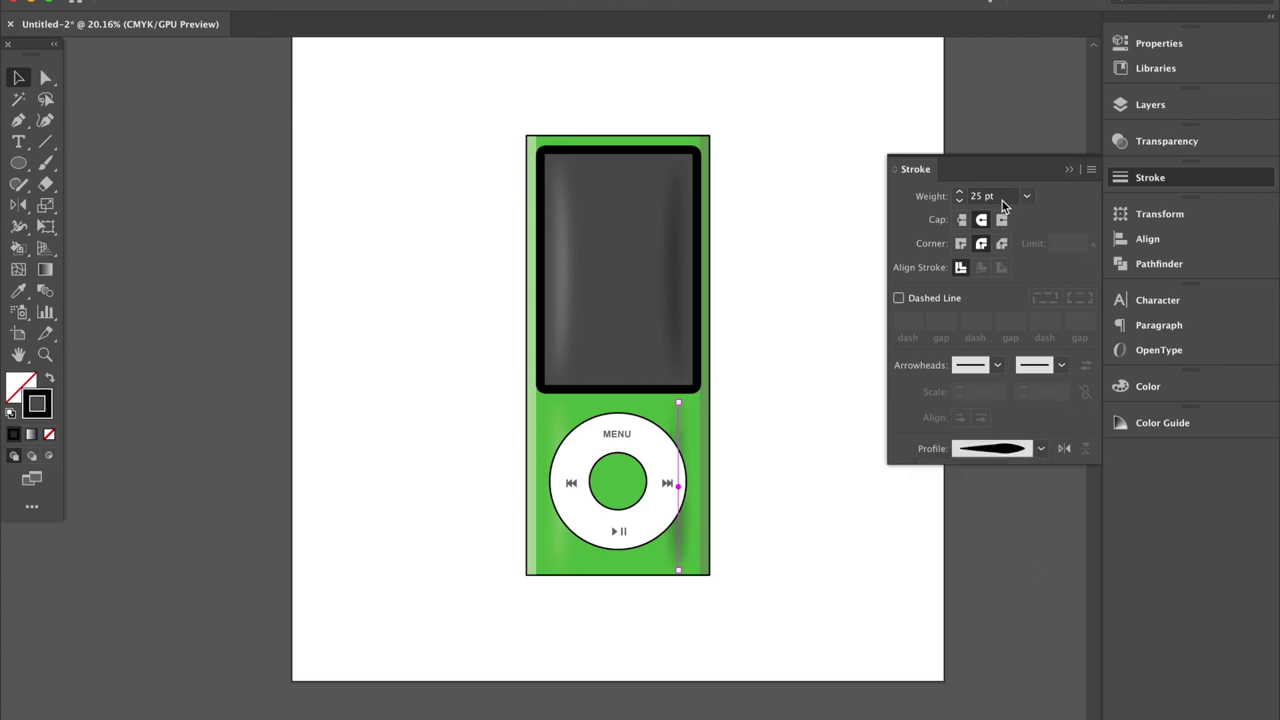
{"action": "type", "text": "30"}
{"action": "key", "text": "Return"}
{"action": "left_click", "coordinate": [1071, 170]}
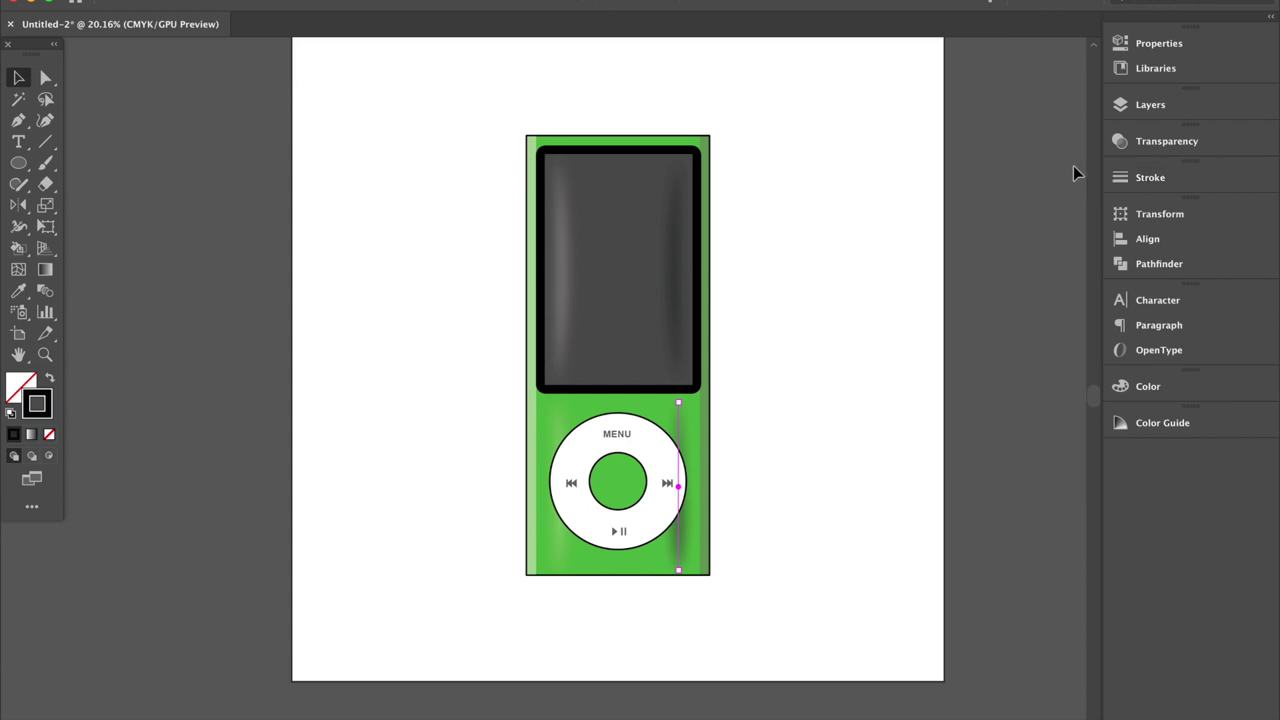
Nudge the 30 pt streak left toward the click wheel and switch it to a different width profile
{"action": "key", "text": "shift+Left"}
{"action": "key", "text": "shift+Left"}
{"action": "key", "text": "shift+Left"}
{"action": "key", "text": "shift+Left"}
{"action": "key", "text": "shift+Left"}
{"action": "key", "text": "shift+Left"}
{"action": "key", "text": "shift+Left"}
{"action": "key", "text": "shift+Left"}
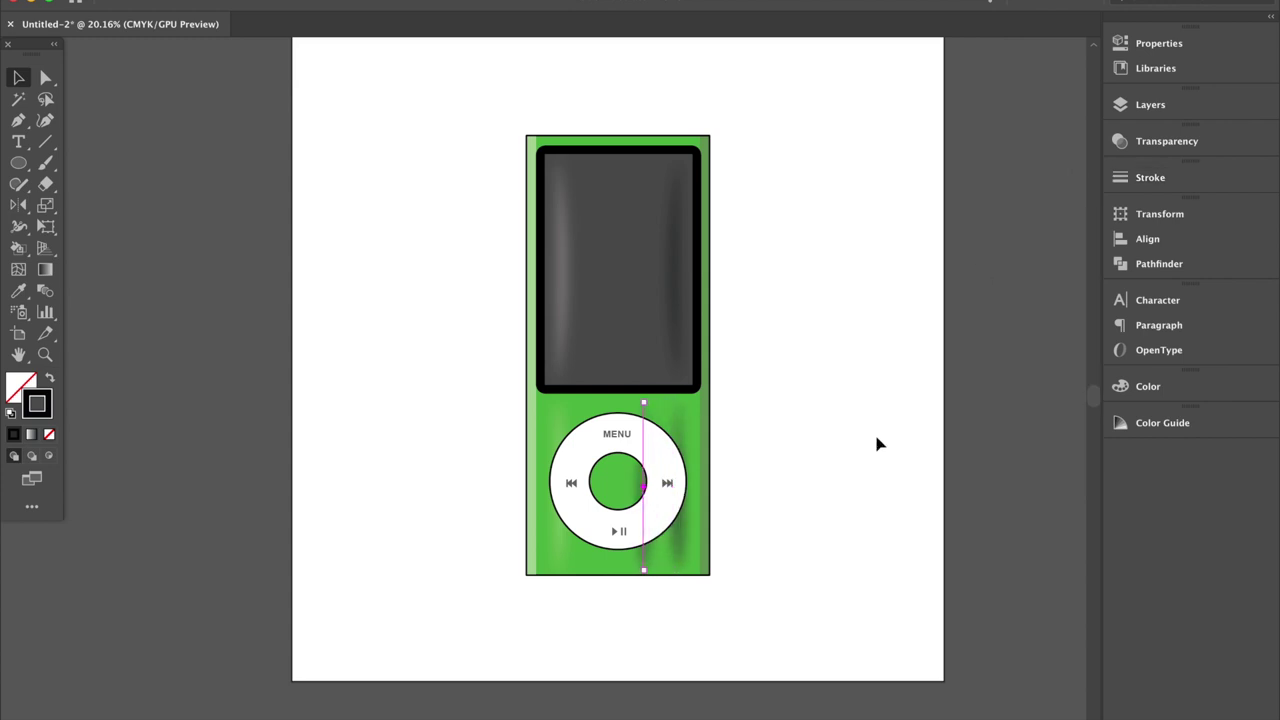
{"action": "key", "text": "shift+Left"}
{"action": "key", "text": "shift+Left"}
{"action": "key", "text": "shift+Left"}
{"action": "key", "text": "shift+Right"}
{"action": "key", "text": "shift+Right"}
{"action": "key", "text": "shift+Right"}
{"action": "key", "text": "shift+Right"}
{"action": "key", "text": "shift+Right"}
{"action": "key", "text": "shift+Right"}
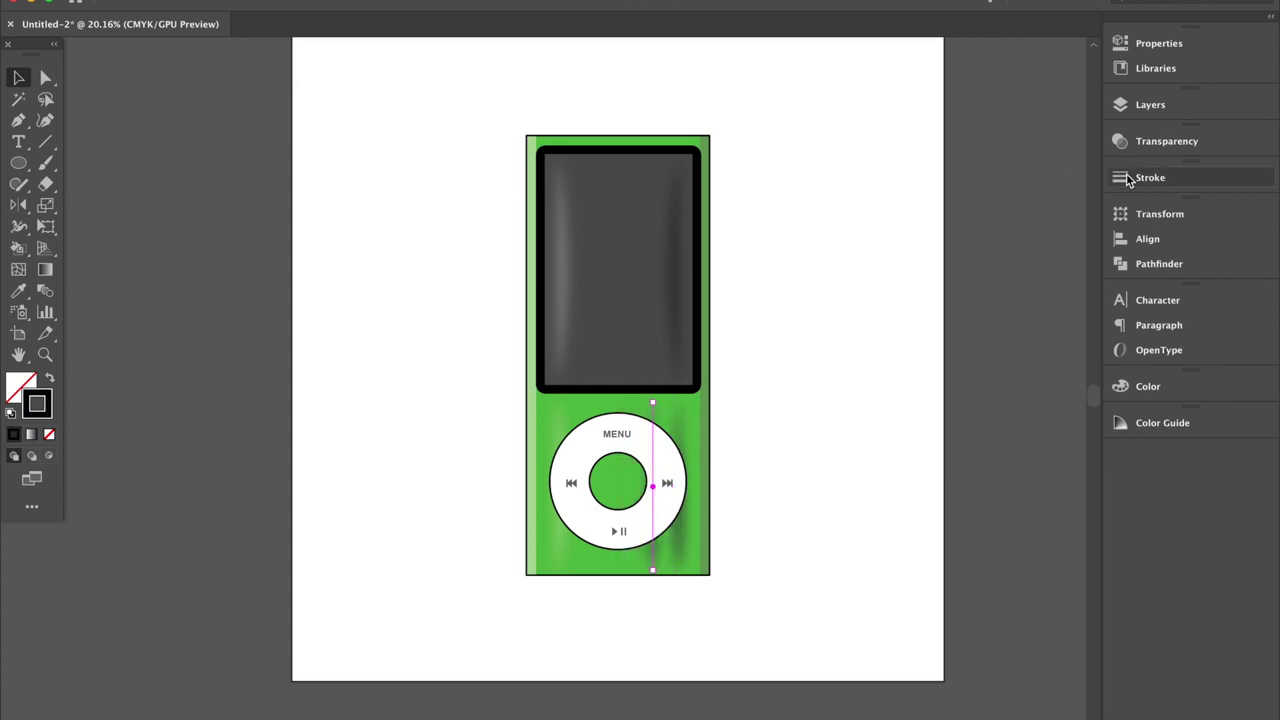
{"action": "left_click", "coordinate": [1127, 180]}
{"action": "left_click", "coordinate": [1040, 448]}
{"action": "left_click", "coordinate": [1000, 521]}
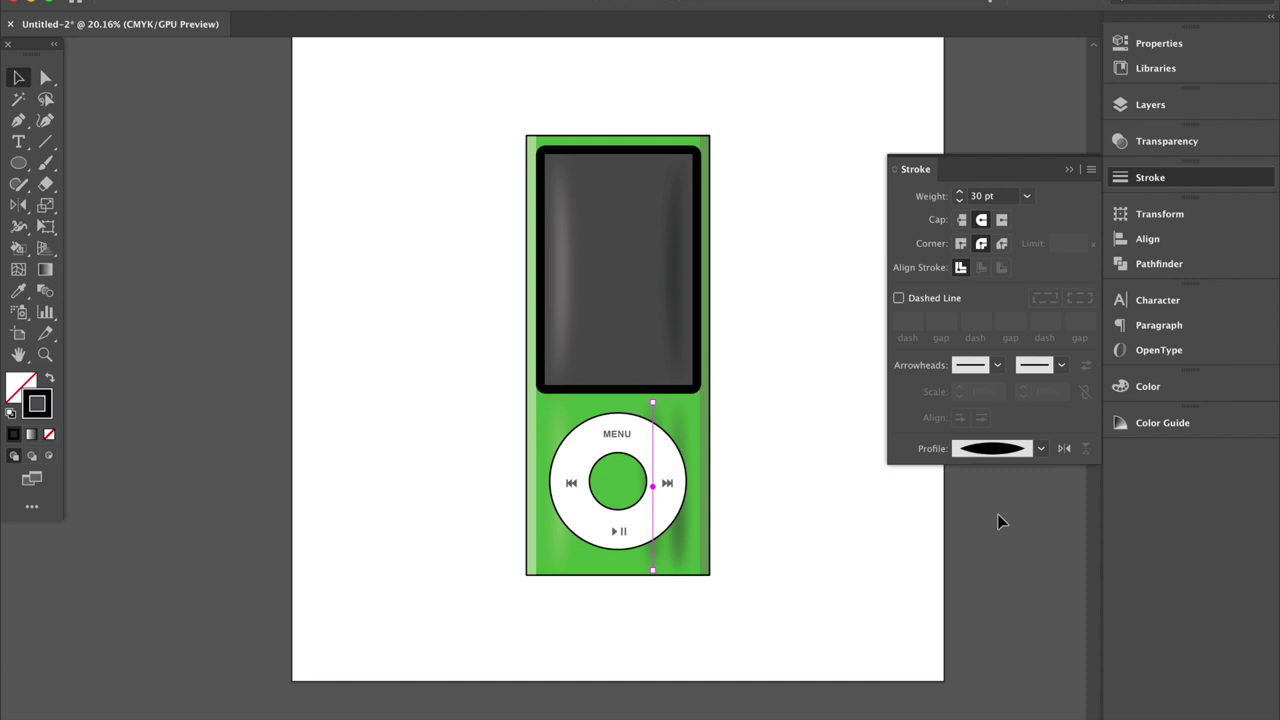
{"action": "left_click", "coordinate": [1070, 169]}
{"action": "key", "text": "shift+Left"}
{"action": "key", "text": "shift+Left"}
{"action": "key", "text": "shift+Left"}
{"action": "key", "text": "shift+Left"}
{"action": "key", "text": "shift+Left"}
{"action": "key", "text": "shift+Left"}
{"action": "key", "text": "shift+Left"}
{"action": "key", "text": "shift+Left"}
{"action": "key", "text": "shift+Left"}
{"action": "key", "text": "shift+Left"}
{"action": "key", "text": "shift+Left"}
{"action": "key", "text": "shift+Left"}
{"action": "left_click", "coordinate": [1140, 177]}
{"action": "left_click", "coordinate": [996, 197]}
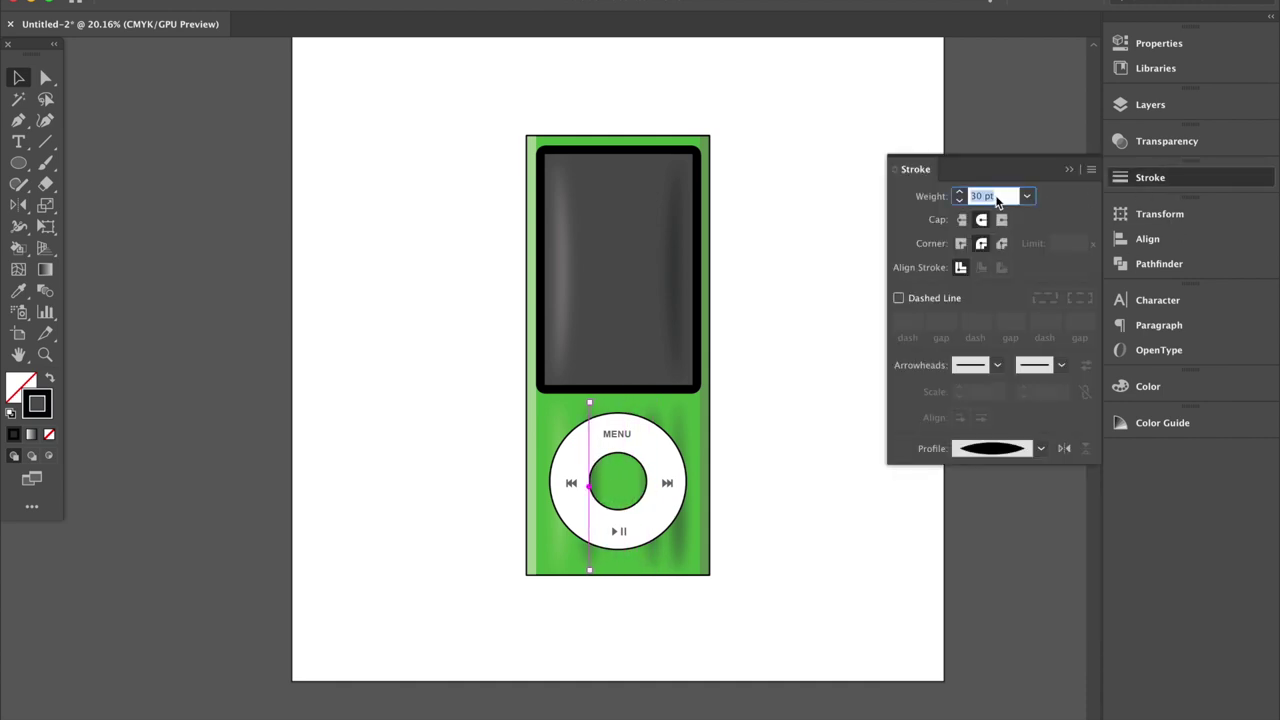
{"action": "left_click", "coordinate": [798, 548]}
Make the vertical streak on the click wheel elliptical at 15 pt, shifted slightly right
{"action": "scroll", "coordinate": [793, 558], "scroll_direction": "up", "scroll_amount": 1}
{"action": "left_click", "coordinate": [680, 556]}
{"action": "left_click", "coordinate": [1041, 448]}
{"action": "left_click", "coordinate": [995, 507]}
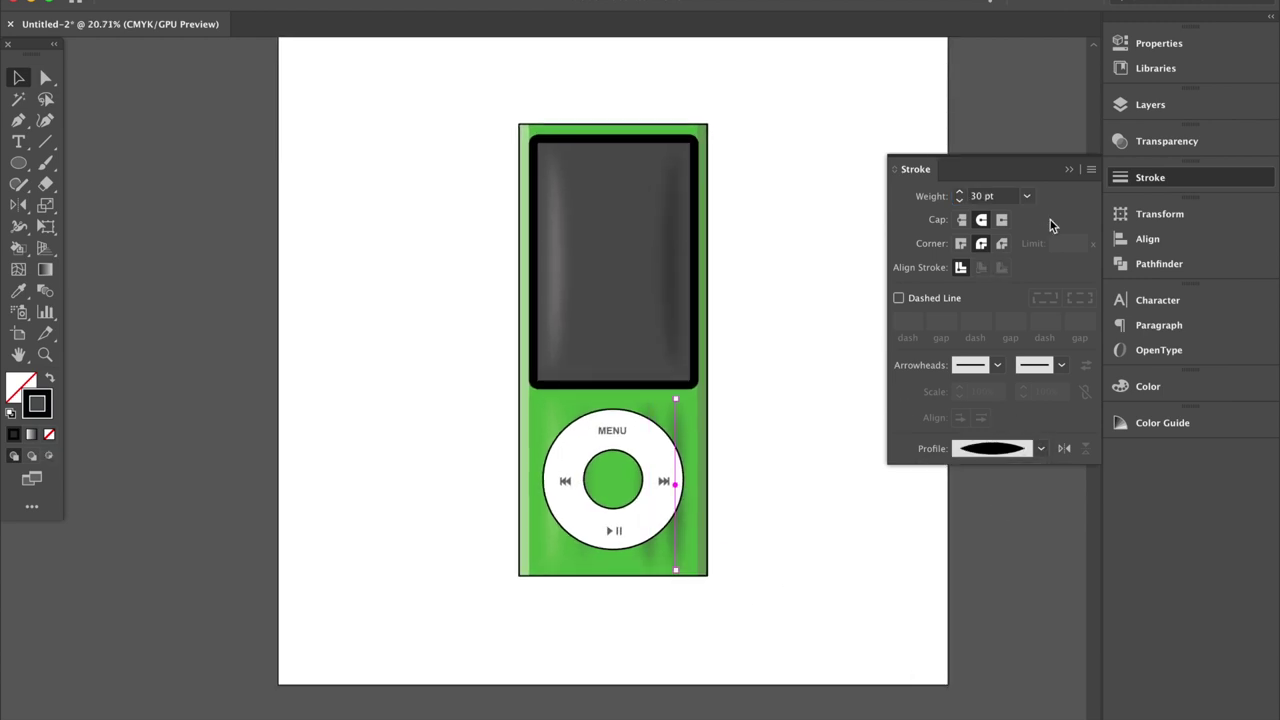
{"action": "left_click", "coordinate": [1001, 200]}
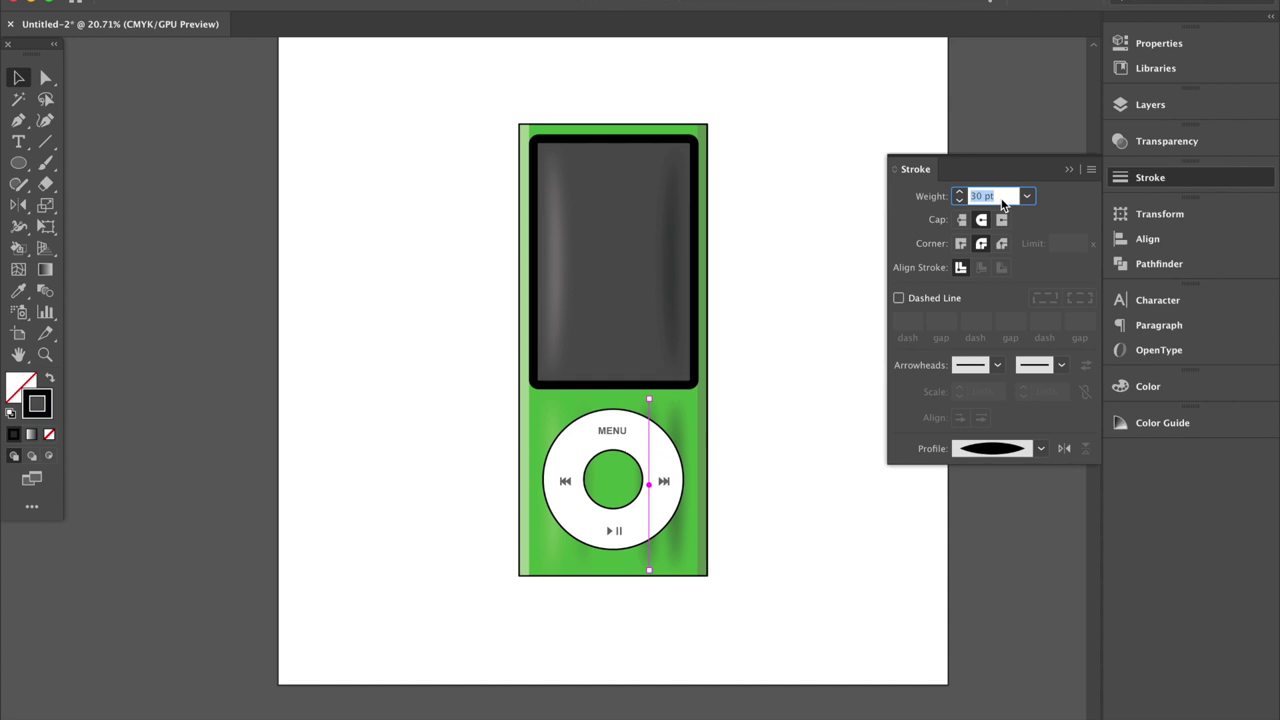
{"action": "type", "text": "15"}
{"action": "key", "text": "Return"}
{"action": "mouse_move", "coordinate": [650, 484]}
{"action": "left_mouse_down"}
{"action": "mouse_move", "coordinate": [663, 483]}
{"action": "mouse_move", "coordinate": [652, 484]}
{"action": "left_mouse_up"}
{"action": "left_click", "coordinate": [1069, 170]}
{"action": "left_click", "coordinate": [786, 343]}
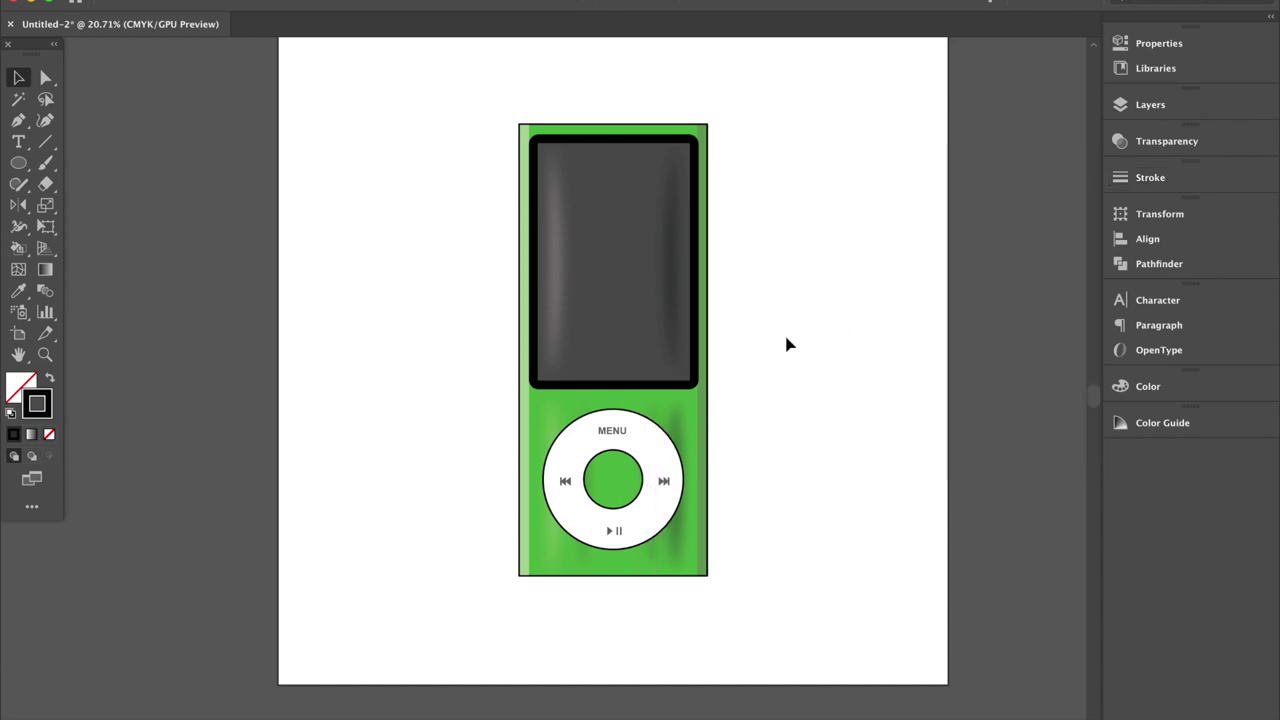
Draw a vertical line down the body's right edge with an elliptical 10 pt profile
{"action": "key", "text": "backslash"}
{"action": "left_click_drag", "start_coordinate": [703, 131], "coordinate": [703, 571]}
{"action": "left_click", "coordinate": [1150, 180]}
{"action": "left_click", "coordinate": [1041, 448]}
{"action": "left_click", "coordinate": [1015, 507]}
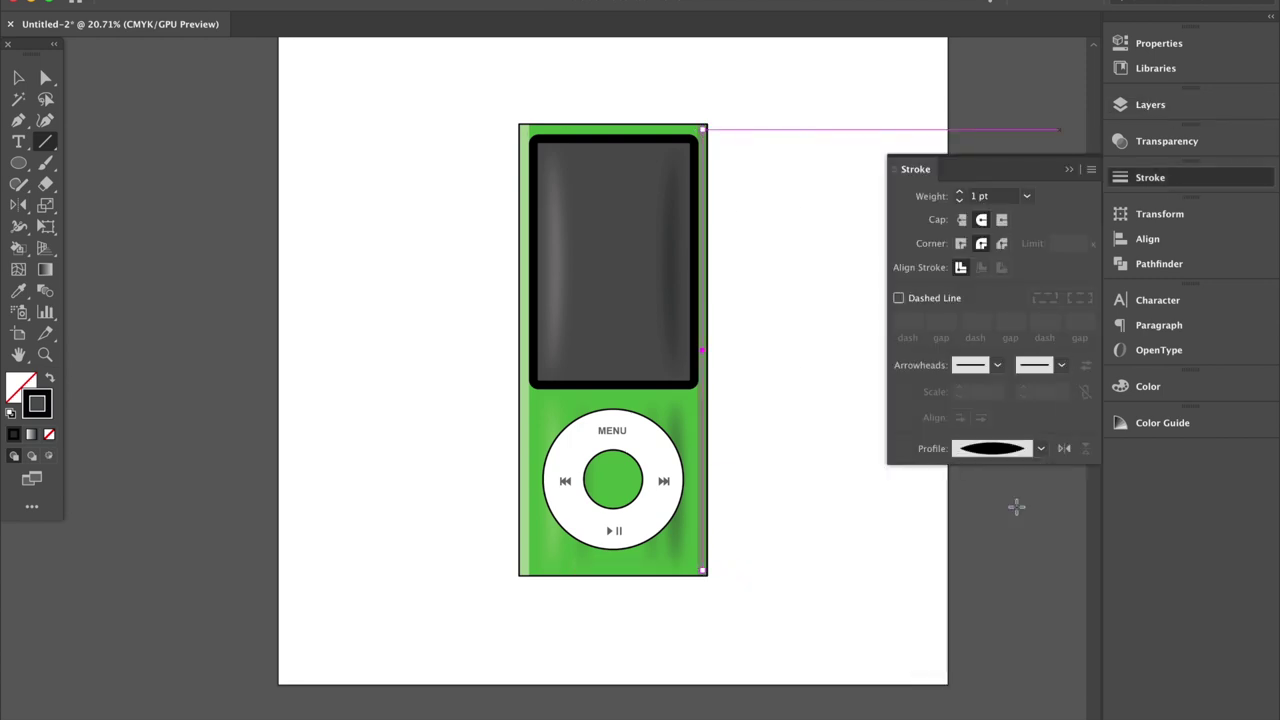
{"action": "type", "text": "10"}
{"action": "key", "text": "Return"}
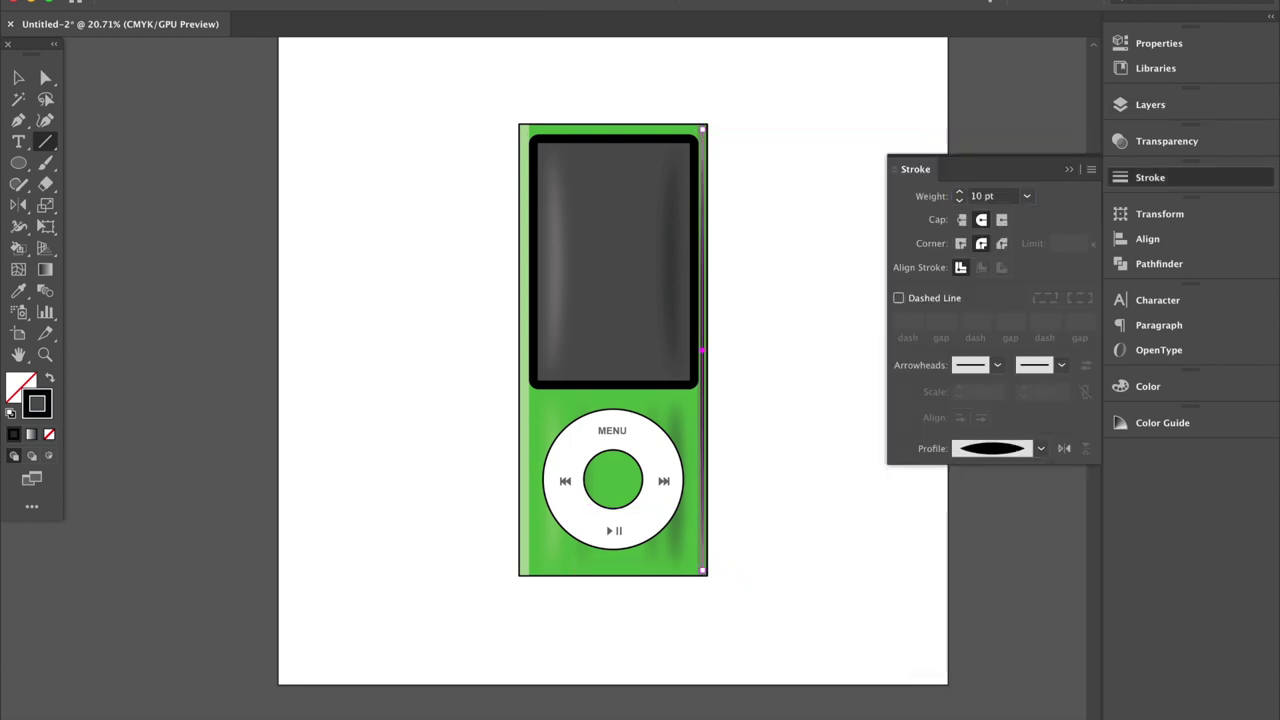
Lower the right-edge line's opacity to 50%, then to 10%
{"action": "left_click", "coordinate": [1160, 141]}
{"action": "left_click", "coordinate": [1052, 162]}
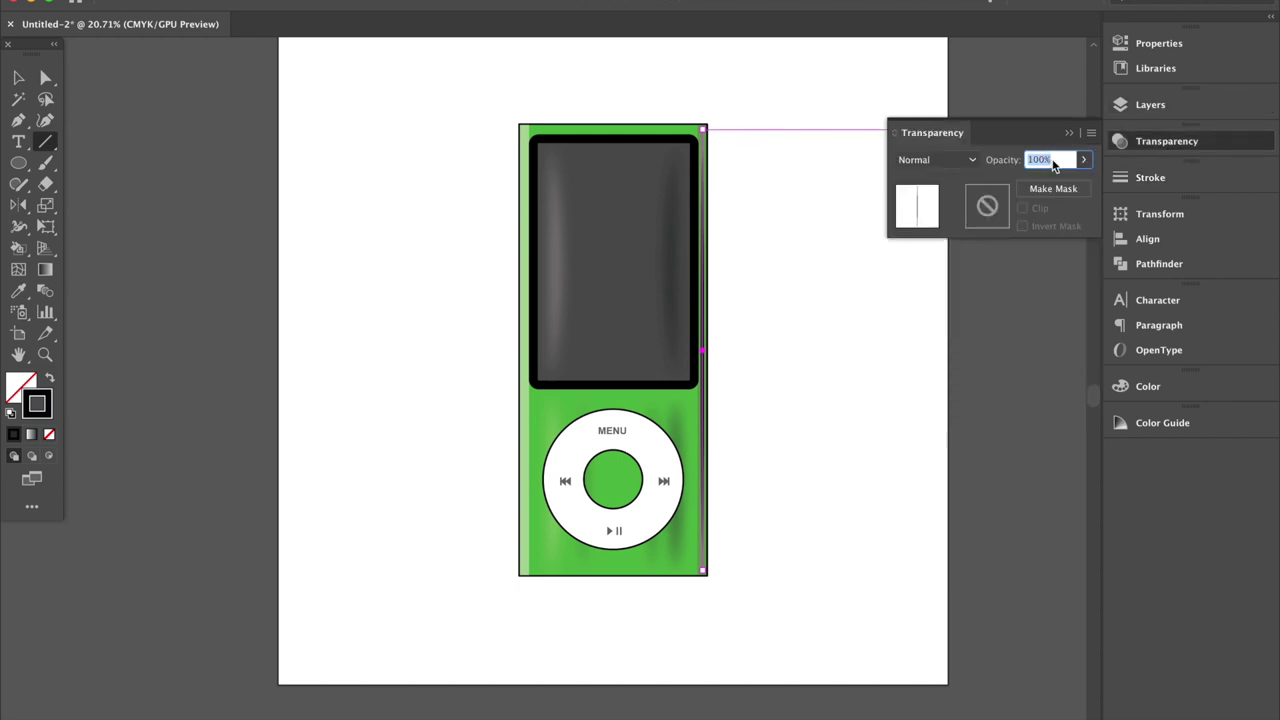
{"action": "type", "text": "50"}
{"action": "key", "text": "Return"}
{"action": "key", "text": "ctrl+shift+a"}
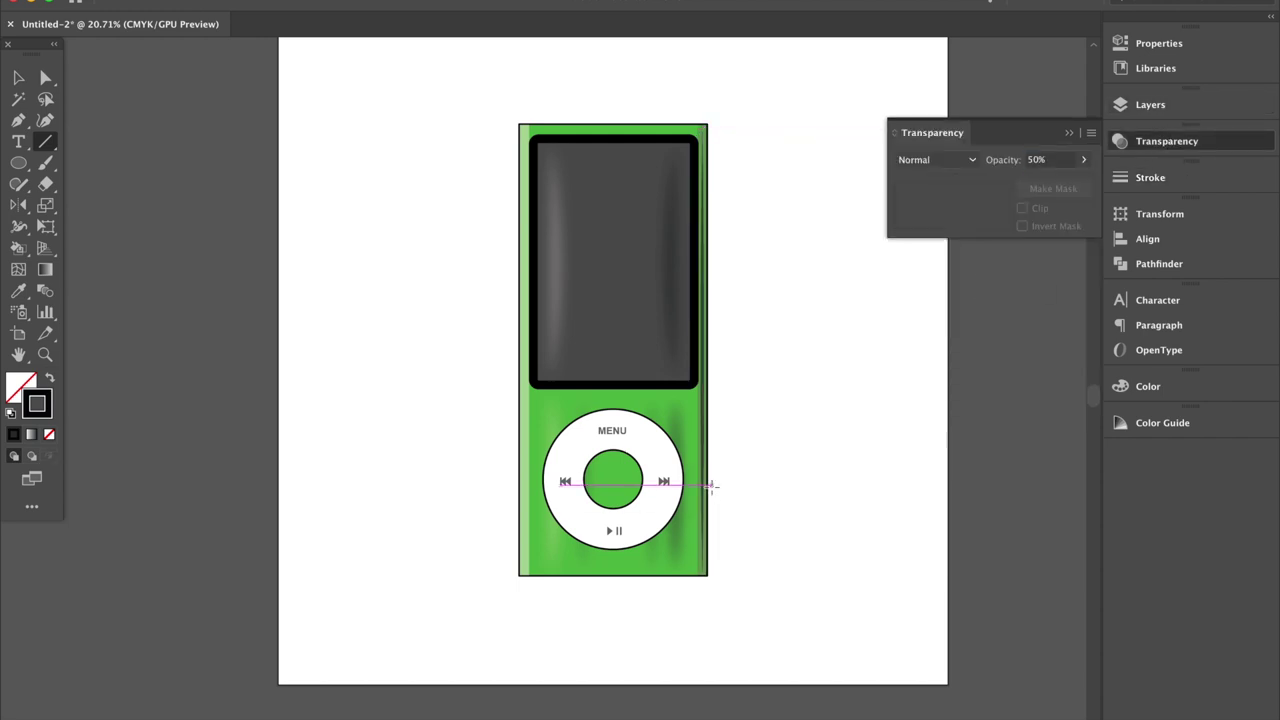
{"action": "key", "text": "v"}
{"action": "left_click", "coordinate": [704, 467]}
{"action": "type", "text": "0"}
{"action": "key", "text": "Return"}
{"action": "left_click", "coordinate": [866, 426]}
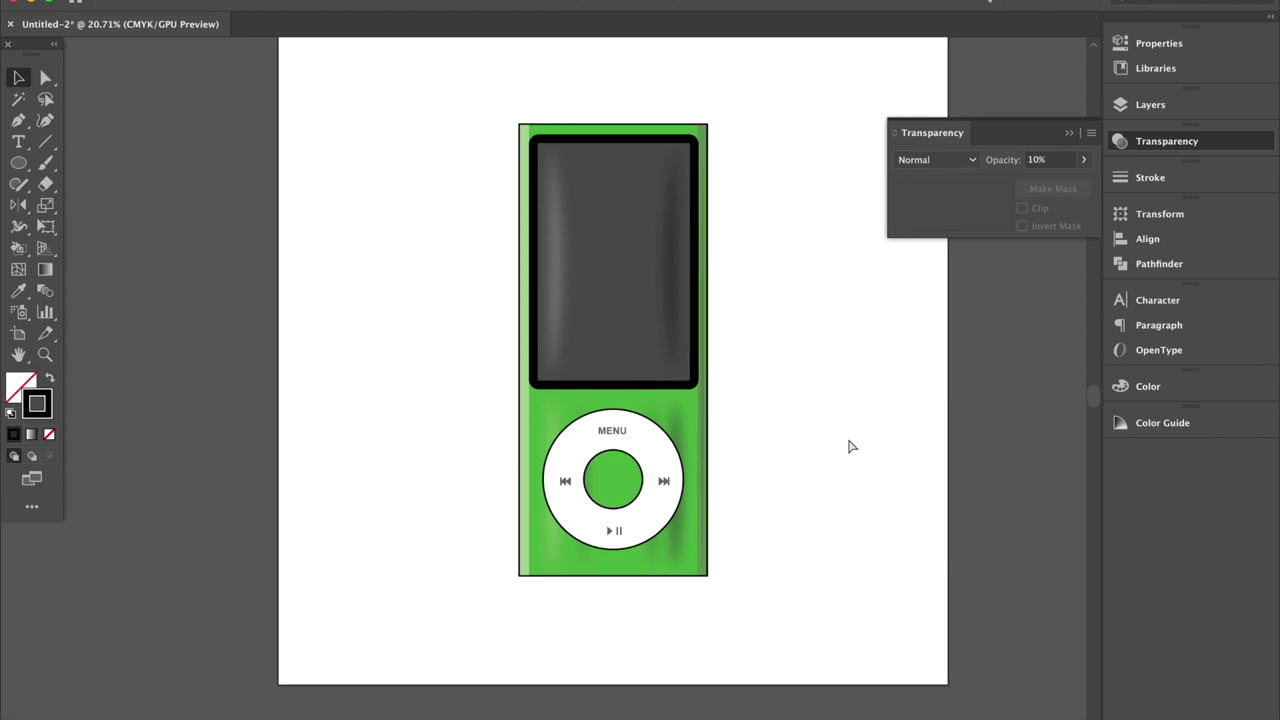
{"action": "key", "text": "backslash"}
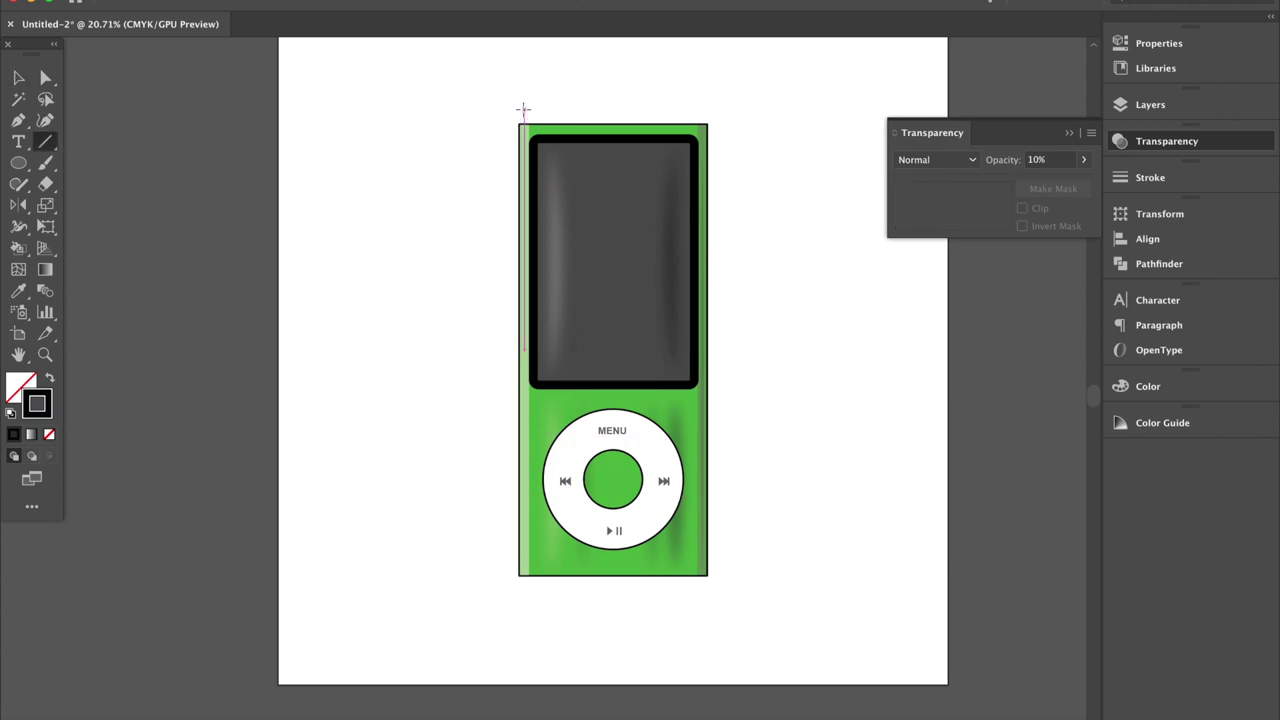
Draw a vertical line down the iPod's left edge with a flipped tapered profile at 8 pt
{"action": "left_click_drag", "start_coordinate": [523, 127], "coordinate": [524, 375]}
{"action": "left_click", "coordinate": [1150, 177]}
{"action": "left_click", "coordinate": [1041, 448]}
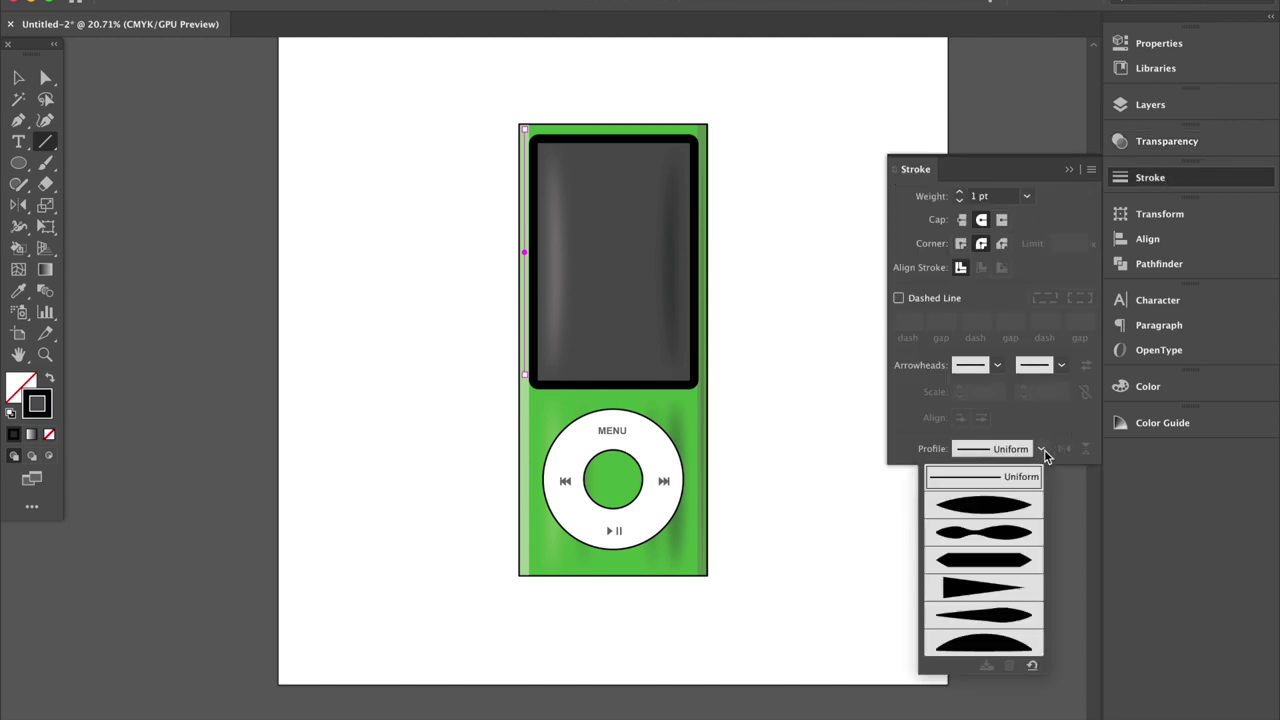
{"action": "left_click", "coordinate": [1007, 628]}
{"action": "left_click", "coordinate": [1003, 199]}
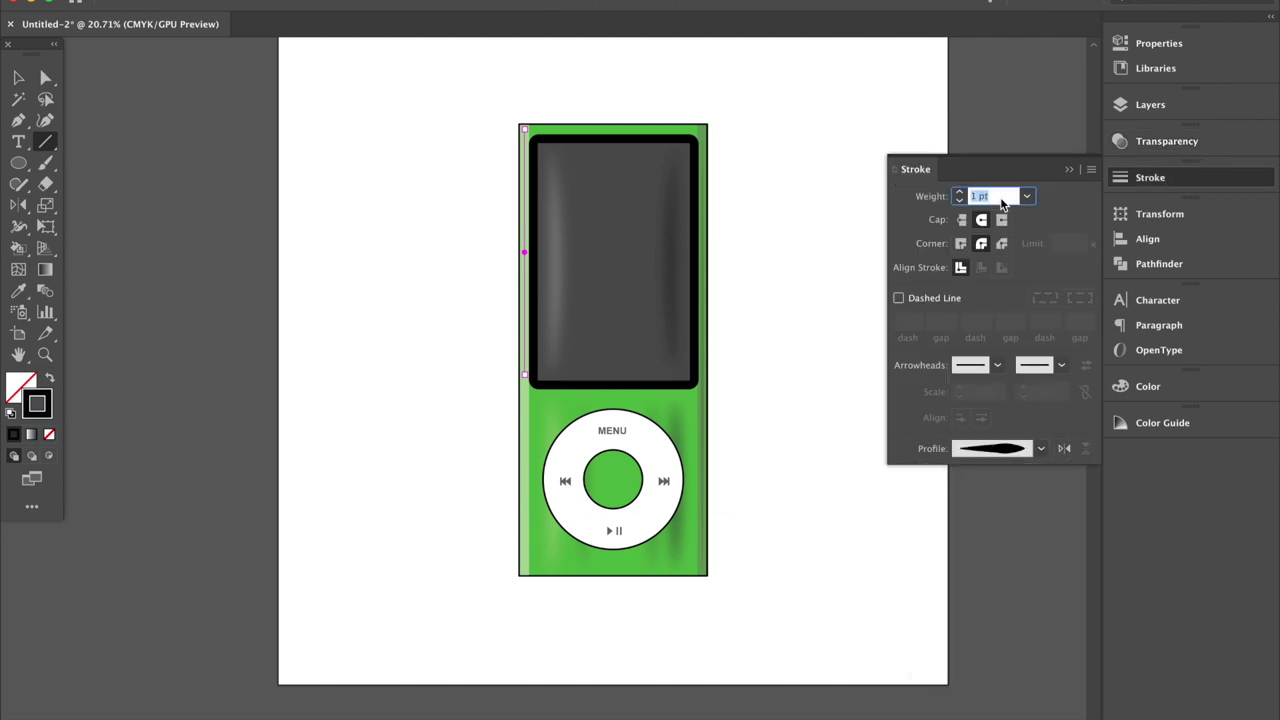
{"action": "type", "text": "8"}
{"action": "key", "text": "Return"}
{"action": "left_click", "coordinate": [1064, 448]}
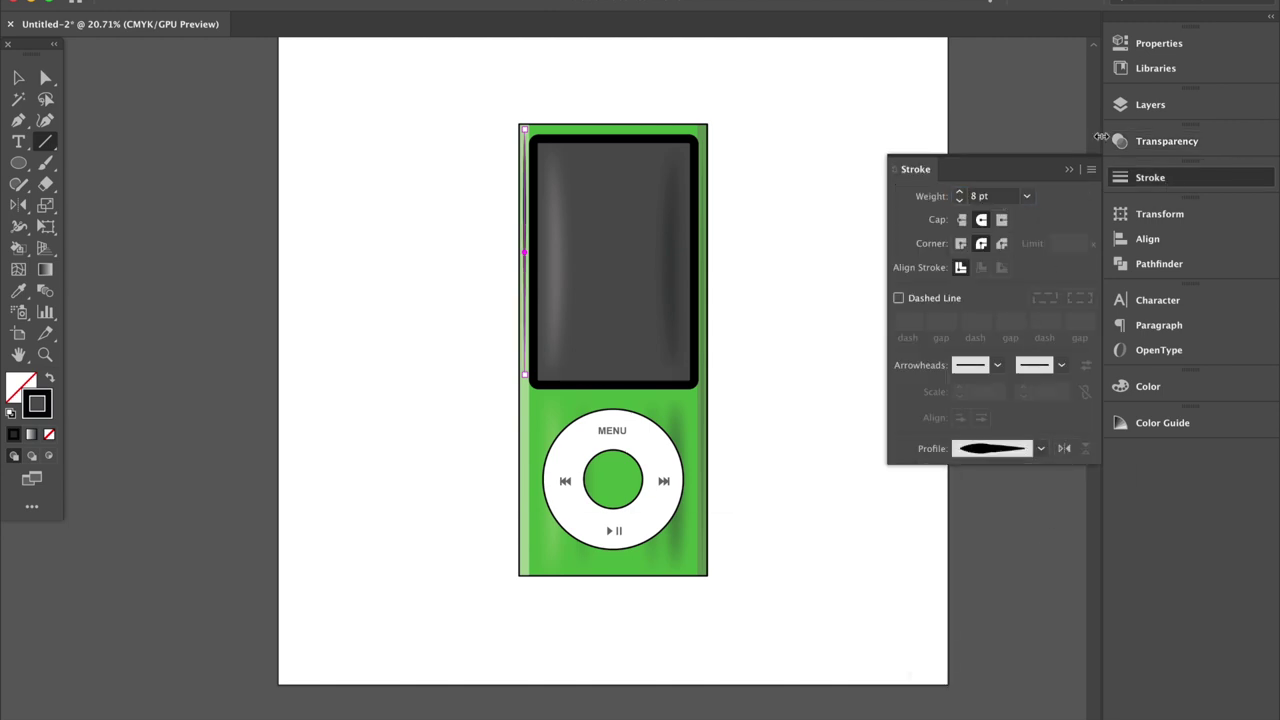
{"action": "left_click", "coordinate": [1069, 170]}
Make the left-edge line's stroke near-white at 25% opacity
{"action": "double_click", "coordinate": [37, 403]}
{"action": "left_click", "coordinate": [551, 485]}
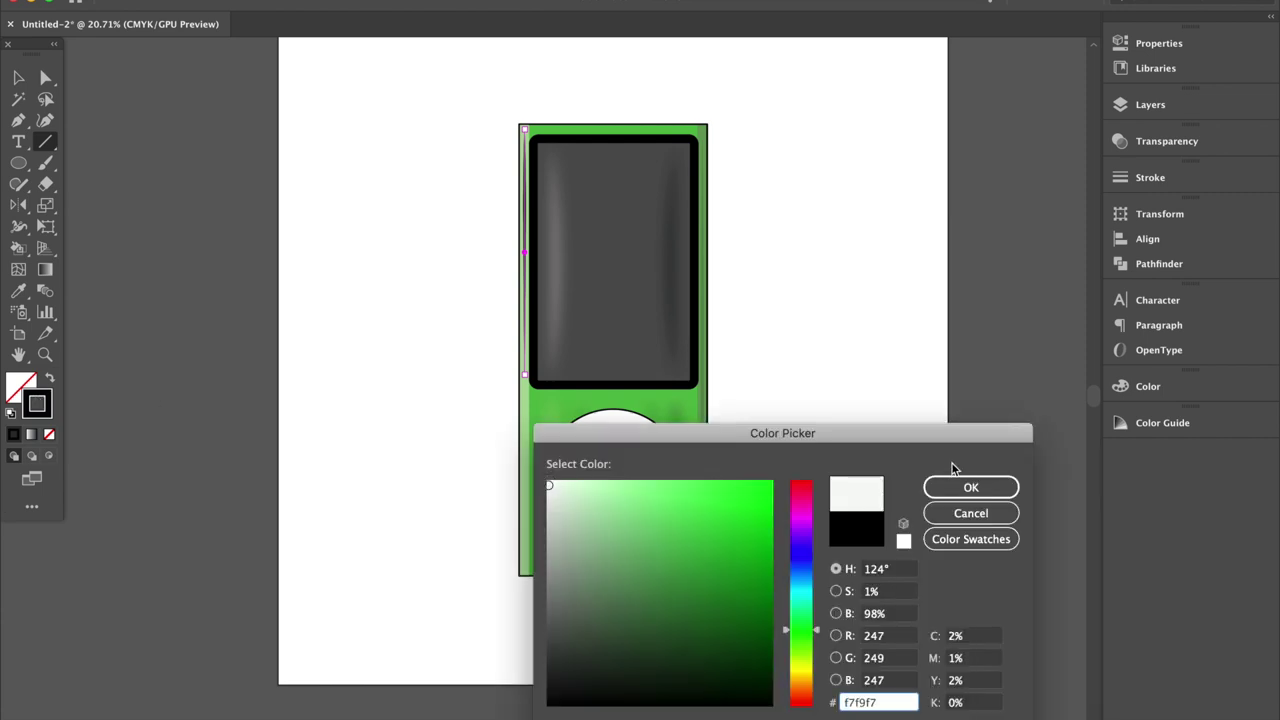
{"action": "left_click", "coordinate": [968, 482]}
{"action": "left_click", "coordinate": [1166, 141]}
{"action": "left_click", "coordinate": [1058, 162]}
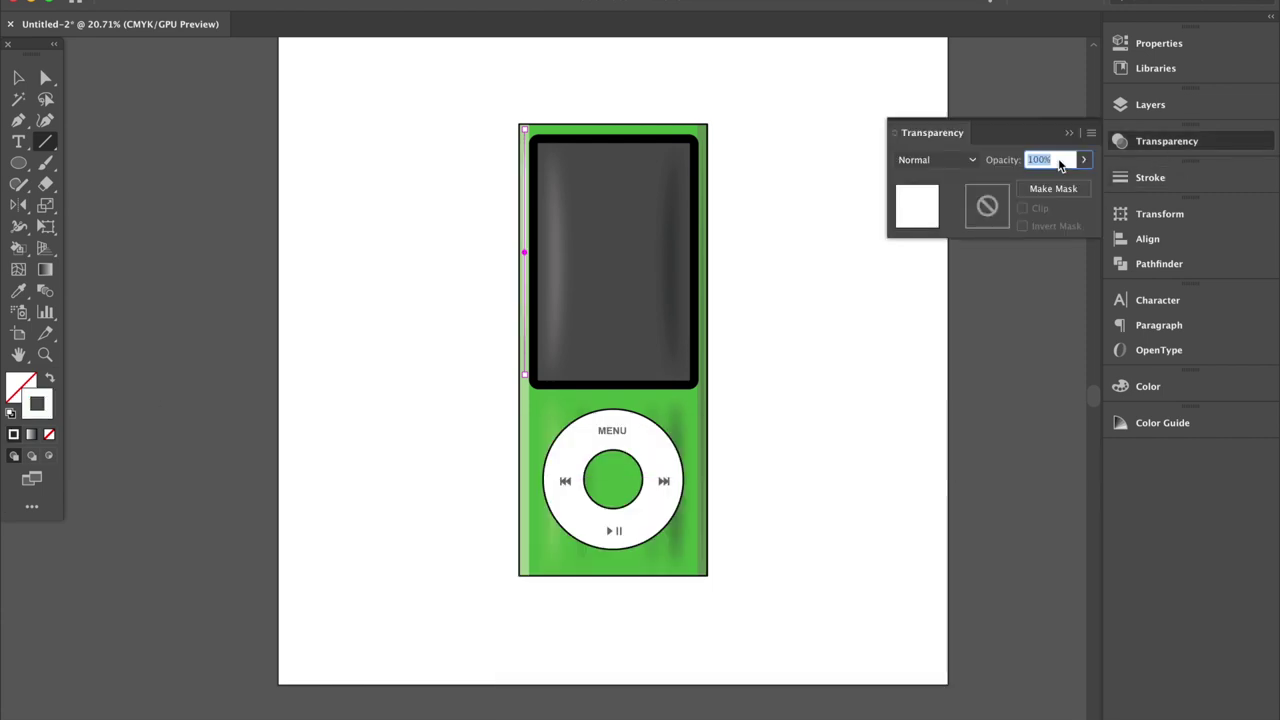
{"action": "type", "text": "25"}
{"action": "key", "text": "Return"}
{"action": "key", "text": "v"}
{"action": "left_click", "coordinate": [851, 417]}
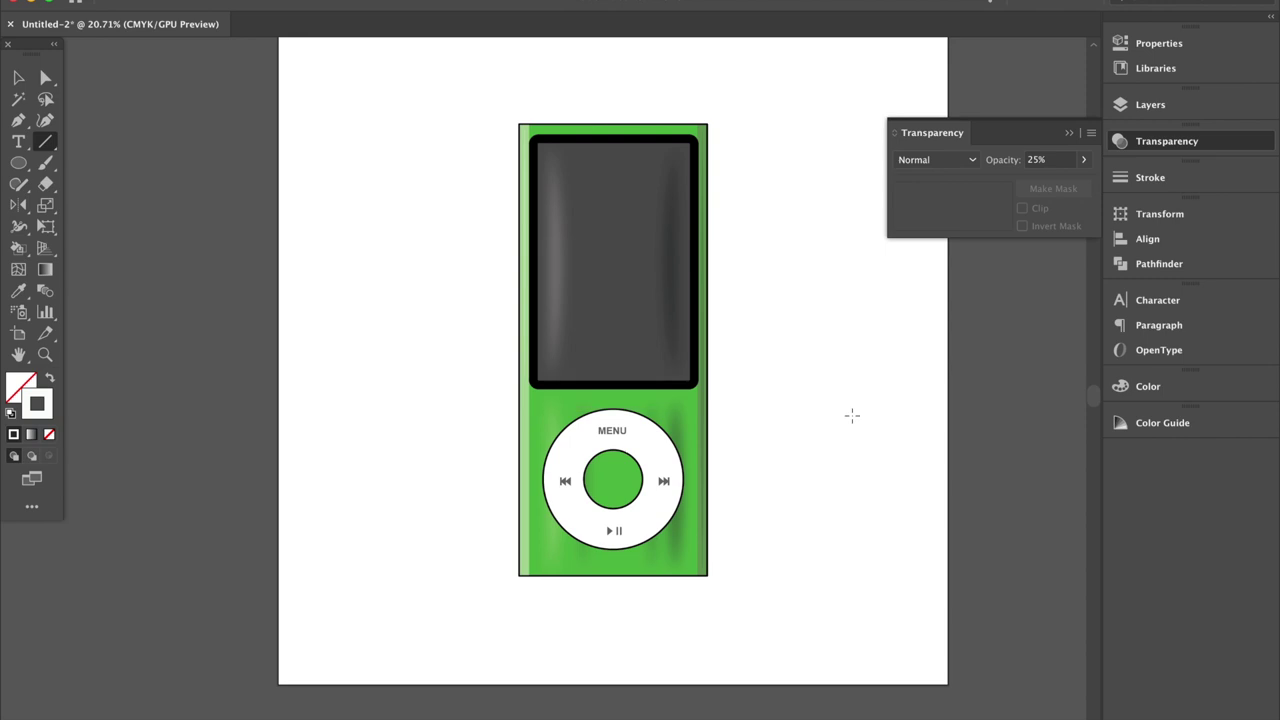
Raise the left-edge highlight's opacity to 50%, then 57%
{"action": "left_click", "coordinate": [524, 180]}
{"action": "left_click", "coordinate": [1060, 160]}
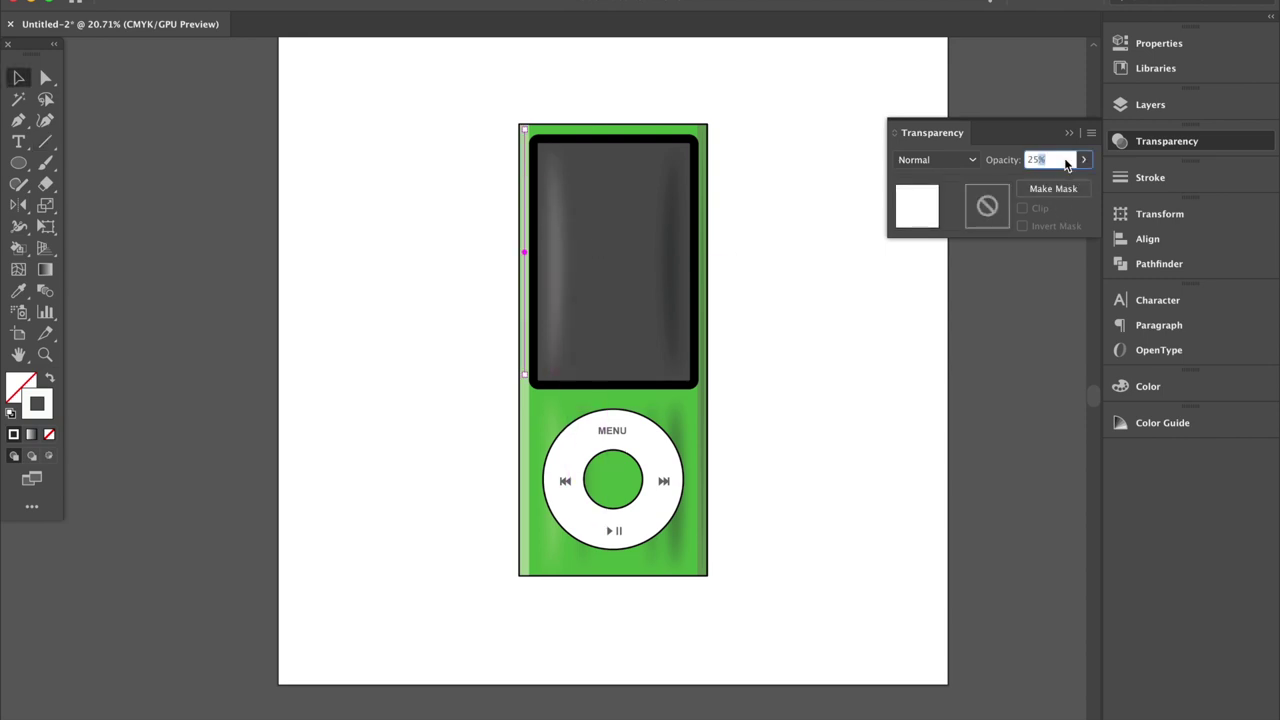
{"action": "type", "text": "50"}
{"action": "key", "text": "Return"}
{"action": "left_click", "coordinate": [766, 423]}
{"action": "left_click", "coordinate": [770, 468]}
{"action": "left_click", "coordinate": [525, 272]}
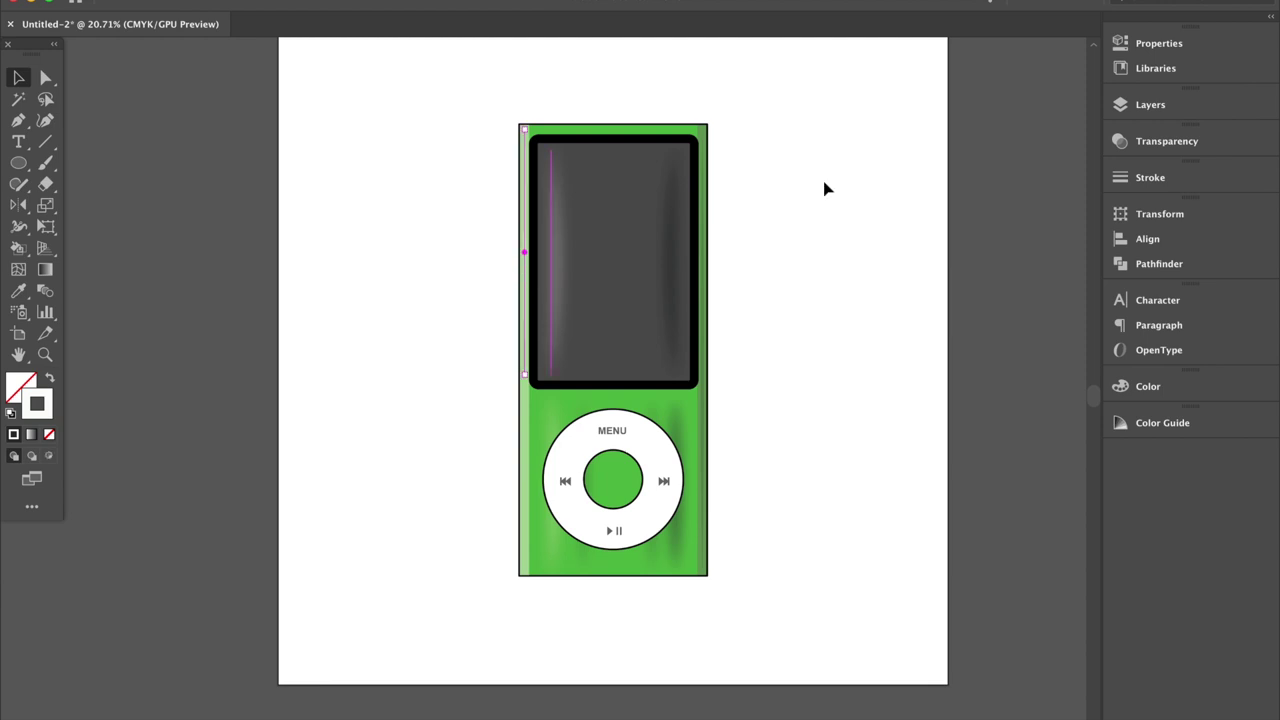
{"action": "left_click", "coordinate": [1178, 145]}
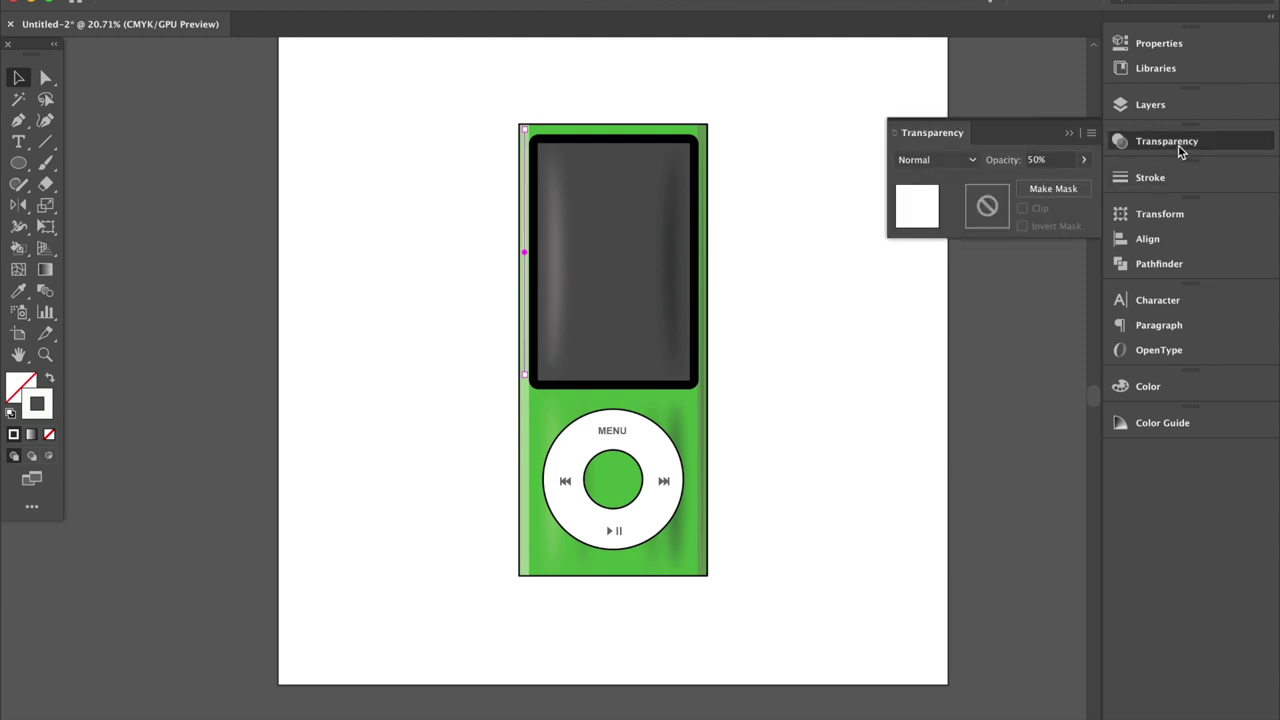
{"action": "key", "text": "Return"}
Set the left-edge highlight to 75% opacity and shift the vertical line slightly right
{"action": "left_click", "coordinate": [525, 230]}
{"action": "left_click", "coordinate": [1063, 166]}
{"action": "key", "text": "Return"}
{"action": "left_click", "coordinate": [1150, 177]}
{"action": "type", "text": "10"}
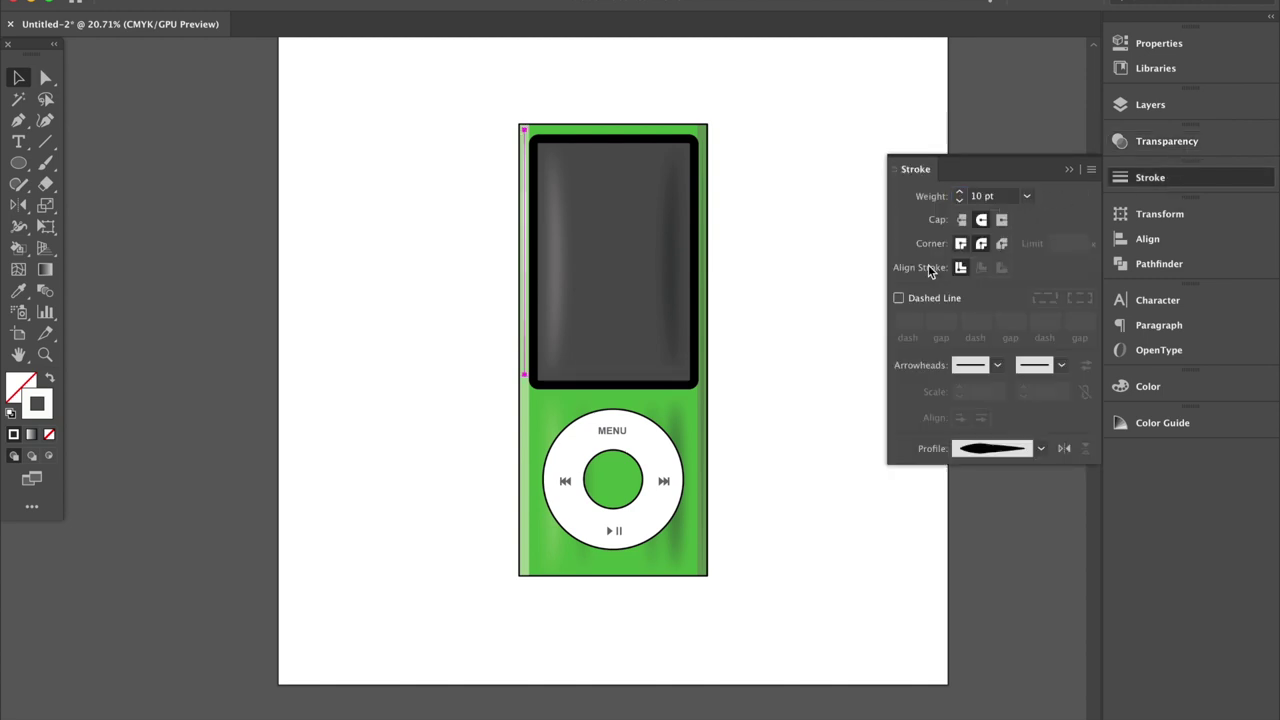
{"action": "left_click", "coordinate": [800, 468]}
{"action": "left_click_drag", "start_coordinate": [657, 556], "coordinate": [686, 570]}
{"action": "left_click", "coordinate": [695, 590]}
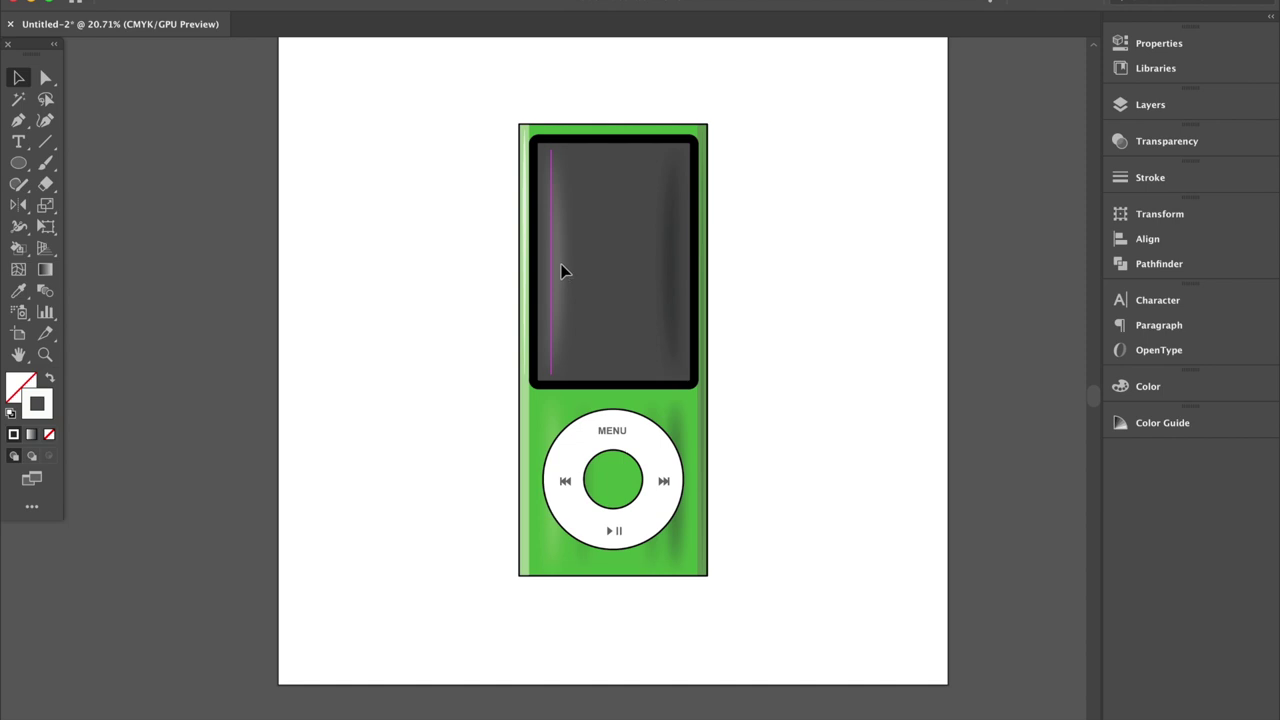
Make the screen's white highlight line 20 pt with an elliptical profile tapering at both ends
{"action": "left_click", "coordinate": [561, 265]}
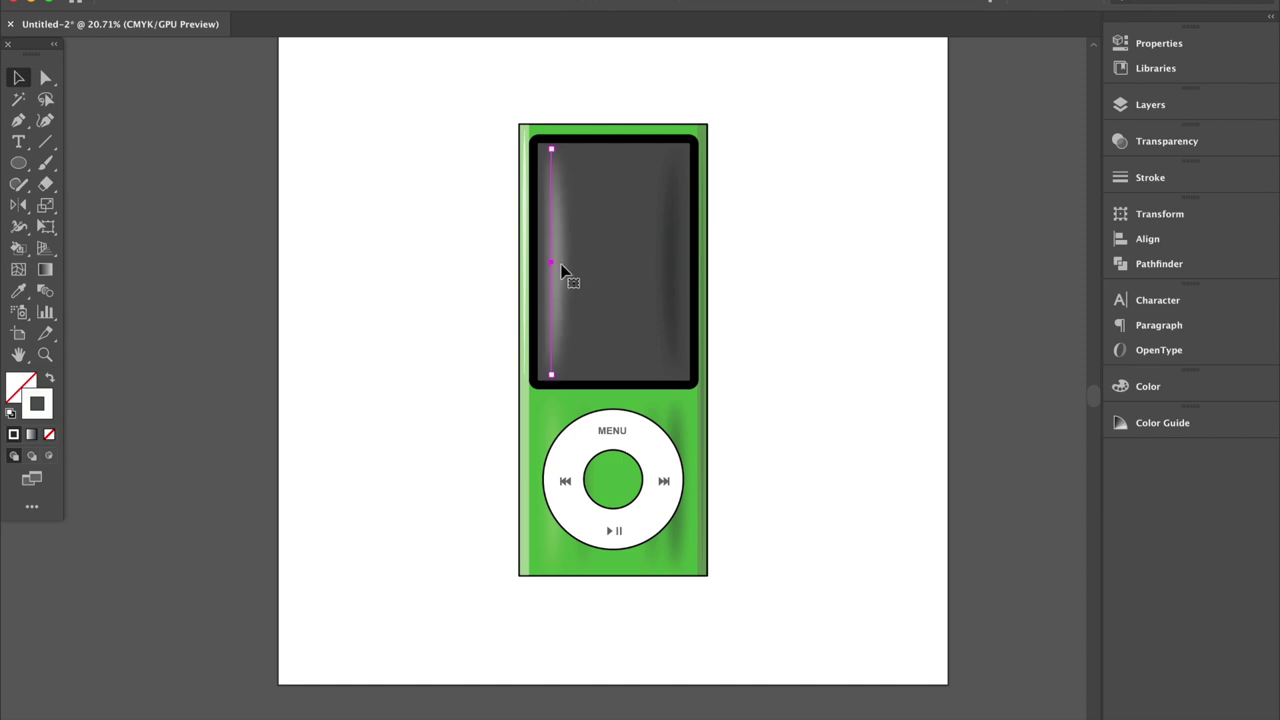
{"action": "left_click", "coordinate": [1152, 178]}
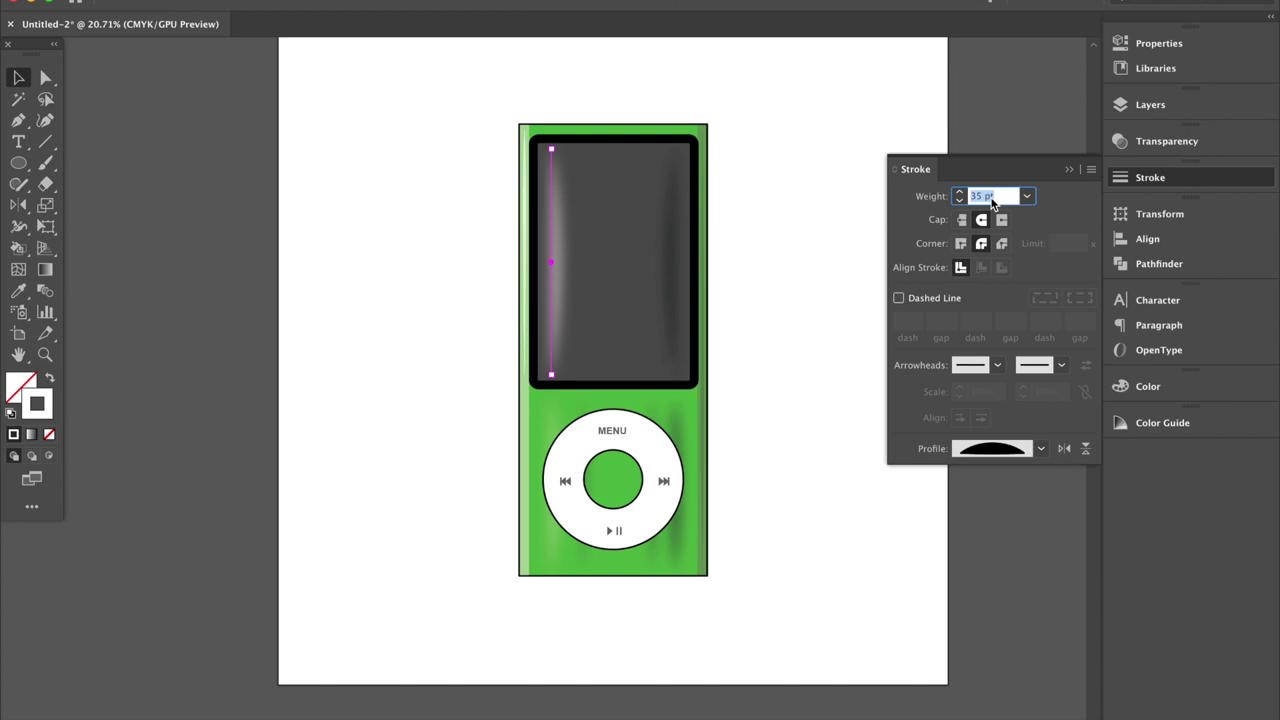
{"action": "type", "text": "20"}
{"action": "key", "text": "Return"}
{"action": "left_click", "coordinate": [1040, 448]}
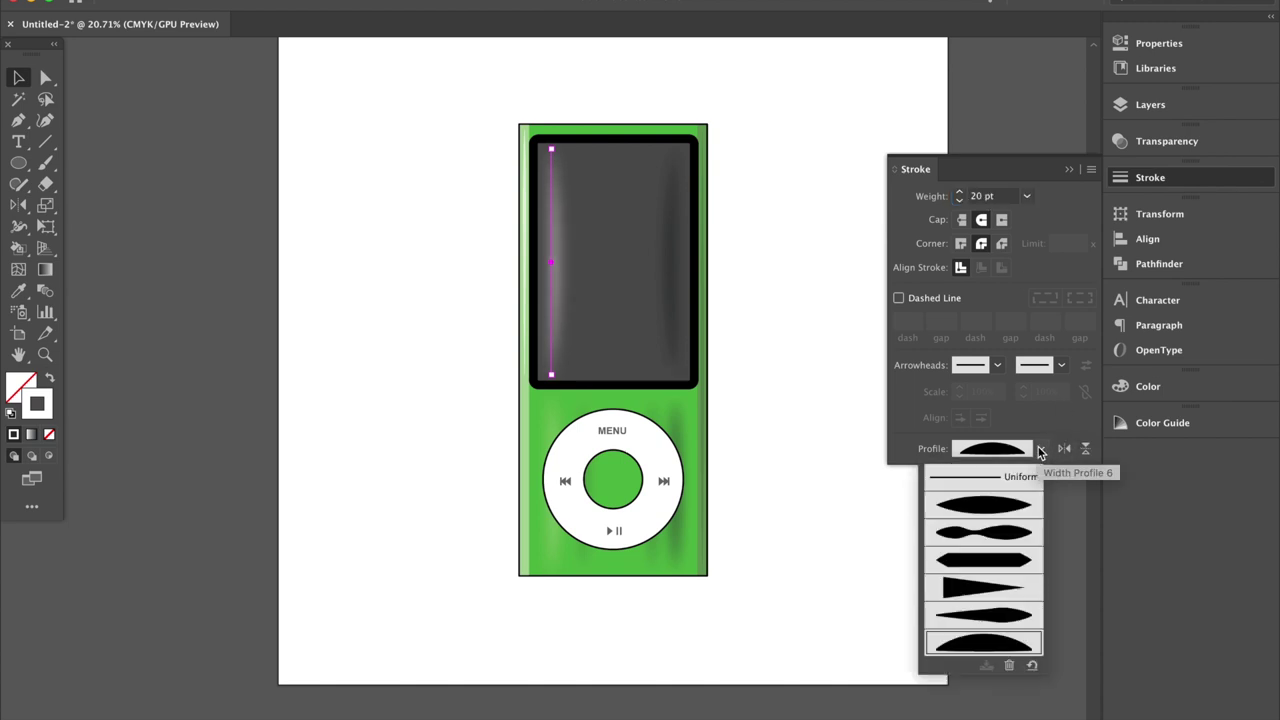
{"action": "left_click", "coordinate": [1018, 508]}
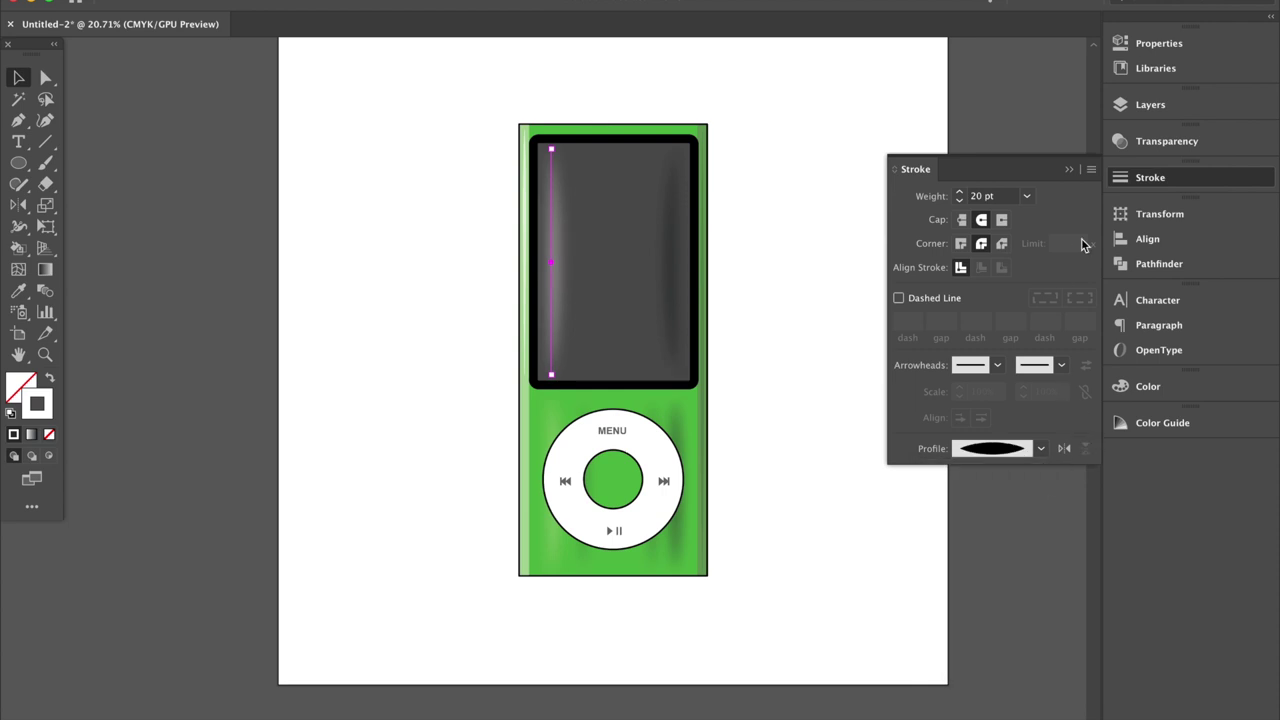
{"action": "left_click", "coordinate": [1069, 170]}
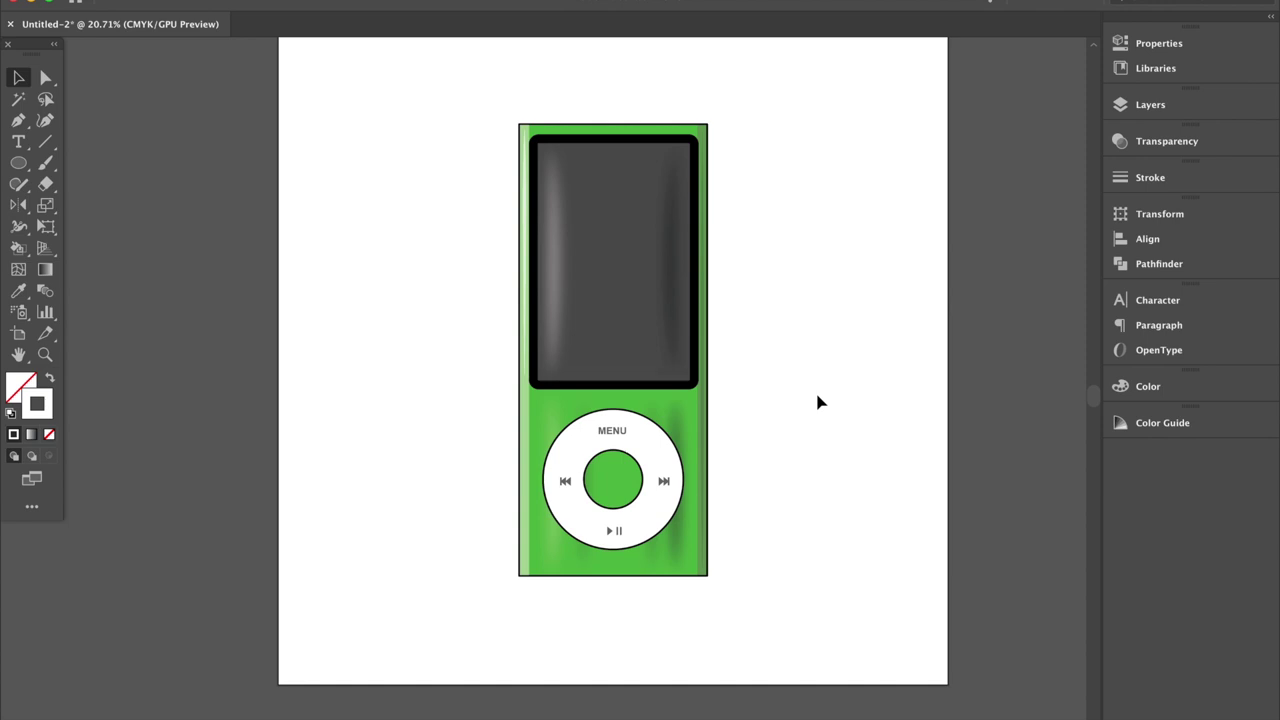
Cut an offset copy of the click-wheel circle into a black crescent with no stroke
{"action": "scroll", "coordinate": [760, 455], "scroll_direction": "up", "scroll_amount": 2}
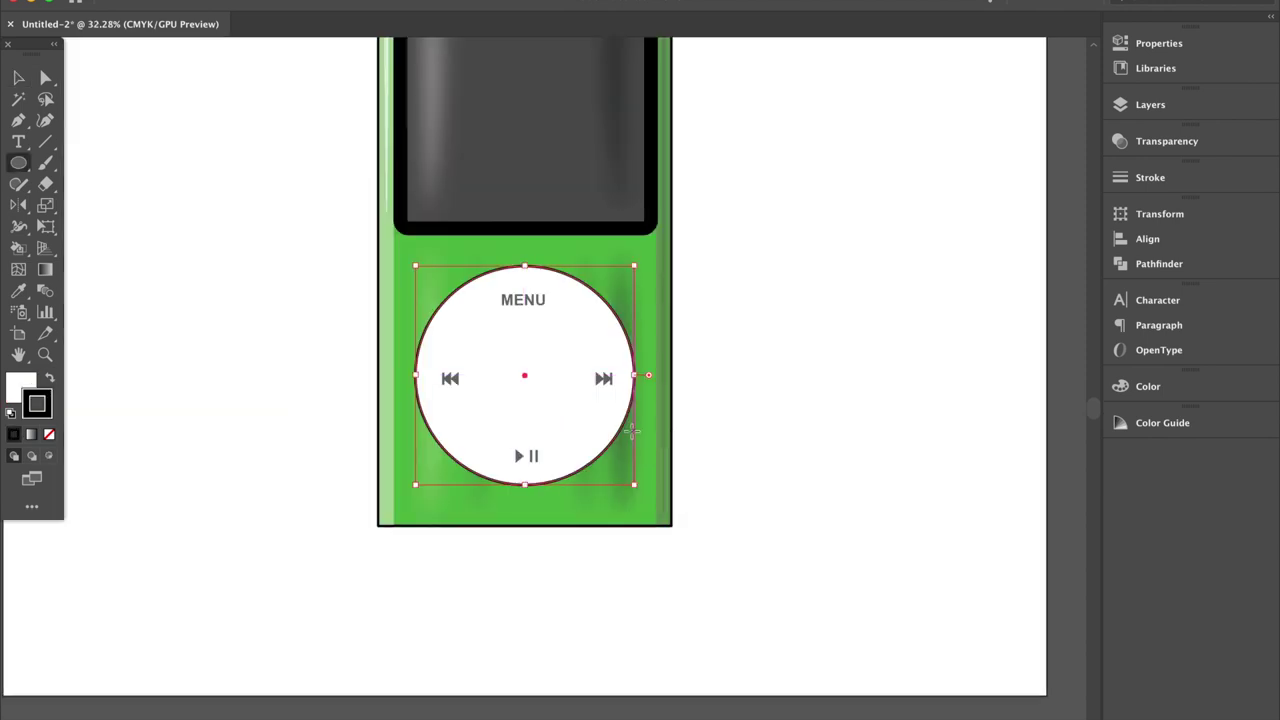
{"action": "left_click_drag", "start_coordinate": [424, 431], "coordinate": [718, 428]}
{"action": "key", "text": "v"}
{"action": "left_click", "coordinate": [906, 360], "text": "shift"}
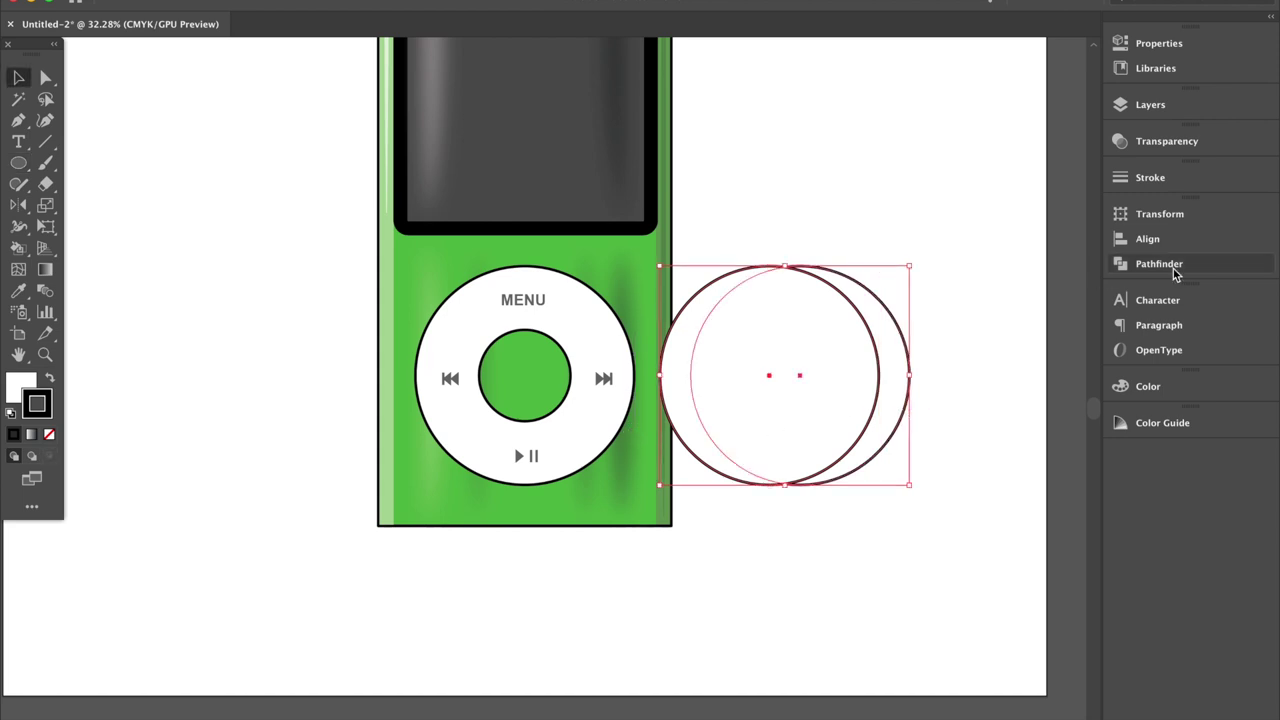
{"action": "left_click", "coordinate": [1134, 264]}
{"action": "left_click", "coordinate": [937, 252]}
{"action": "left_click", "coordinate": [49, 379]}
{"action": "left_click", "coordinate": [49, 434]}
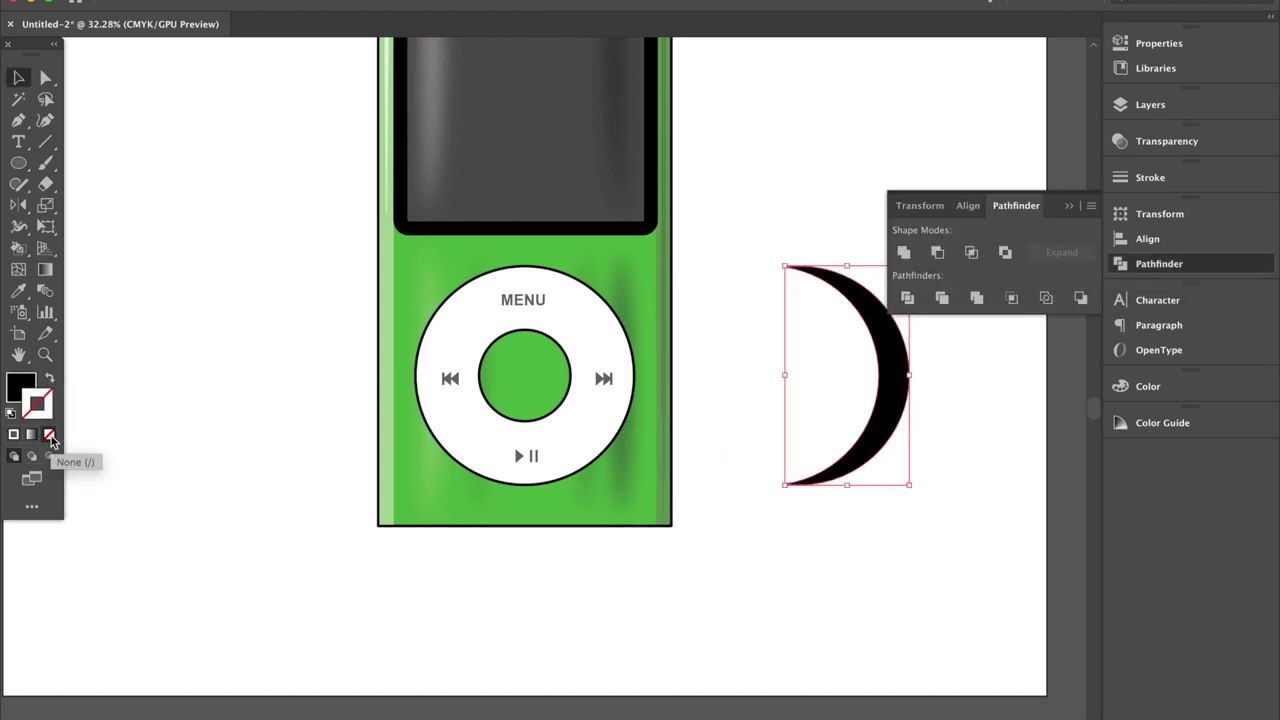
Set the crescent to 10% opacity and move it onto the click wheel's right side
{"action": "left_click", "coordinate": [1150, 141]}
{"action": "left_click", "coordinate": [1055, 160]}
{"action": "type", "text": "10"}
{"action": "key", "text": "Return"}
{"action": "left_click_drag", "start_coordinate": [893, 375], "coordinate": [619, 375]}
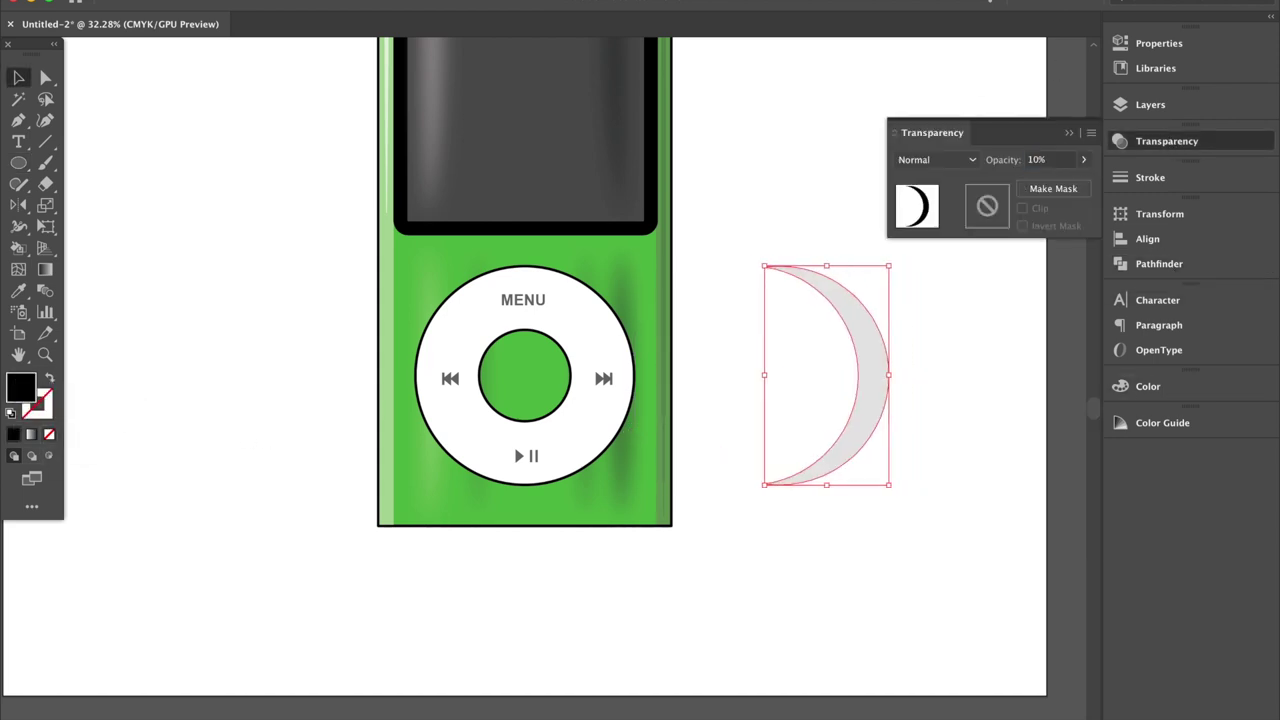
{"action": "left_click", "coordinate": [814, 494]}
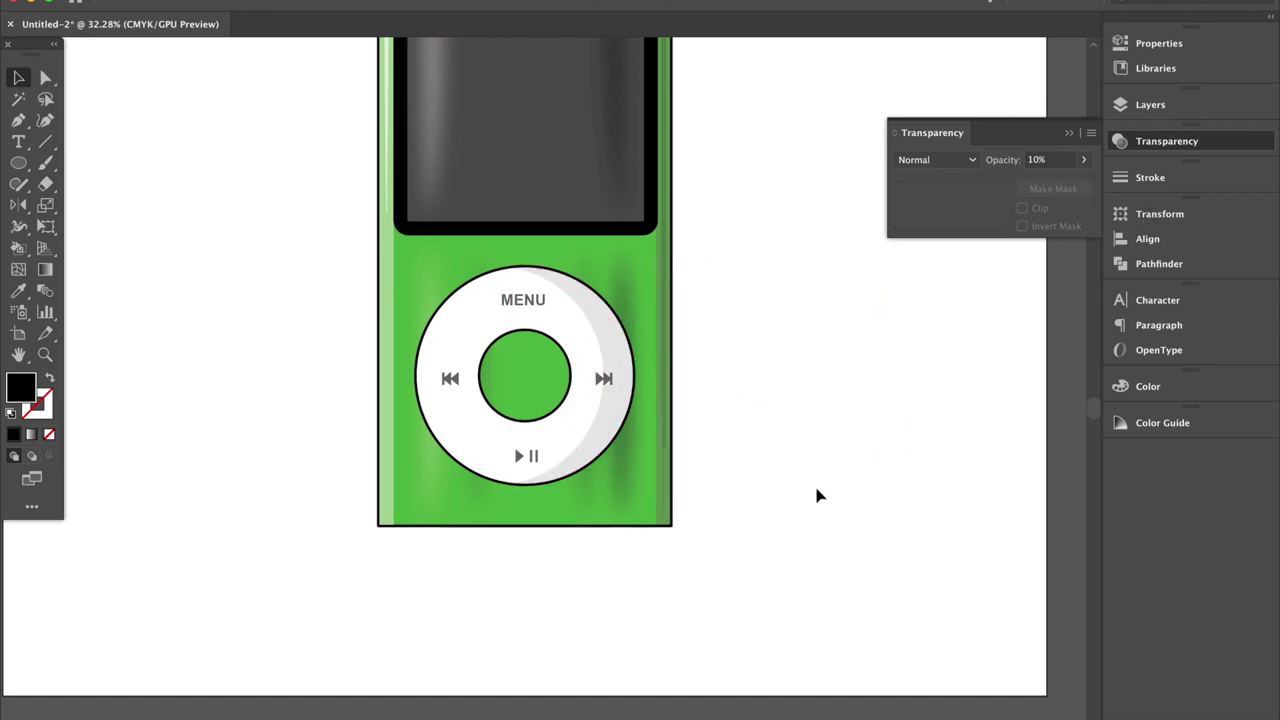
{"action": "key", "text": "ctrl+0"}
{"action": "left_click", "coordinate": [1130, 104]}
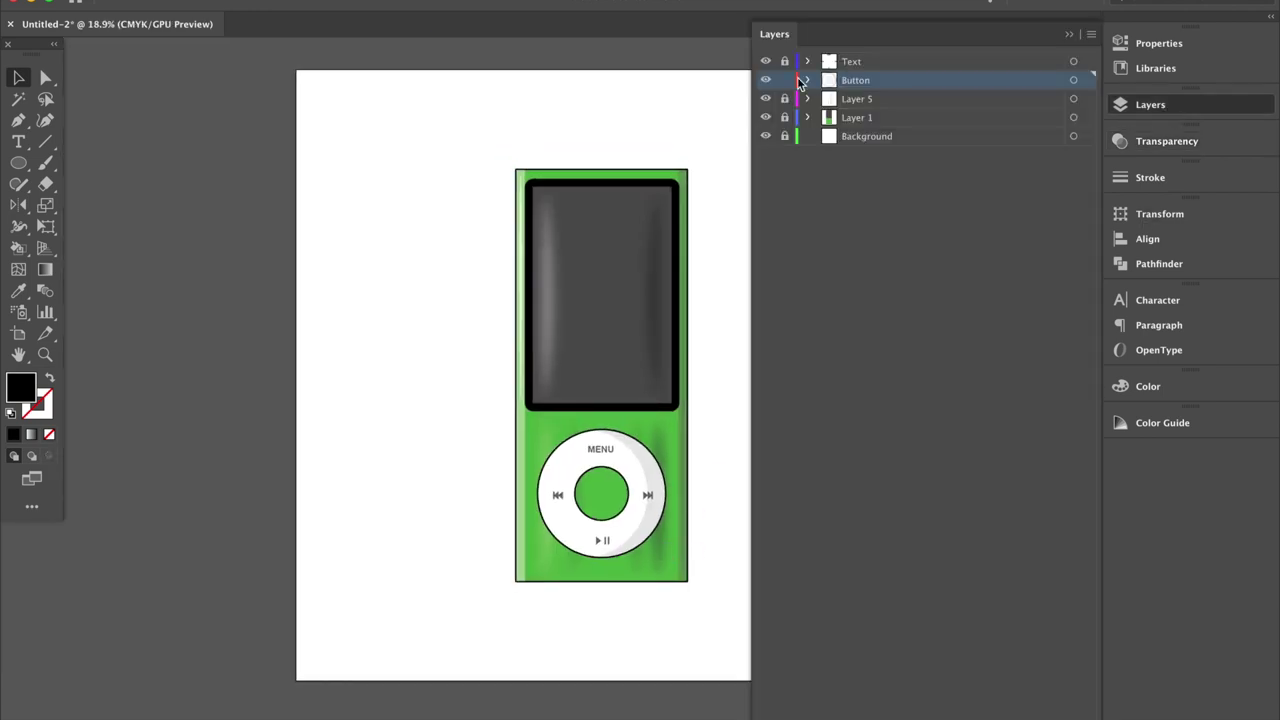
Rename Layer 5 to 'Shadow'
{"action": "double_click", "coordinate": [856, 98]}
{"action": "type", "text": "Shadow"}
{"action": "key", "text": "Return"}
{"action": "left_click", "coordinate": [1069, 34]}
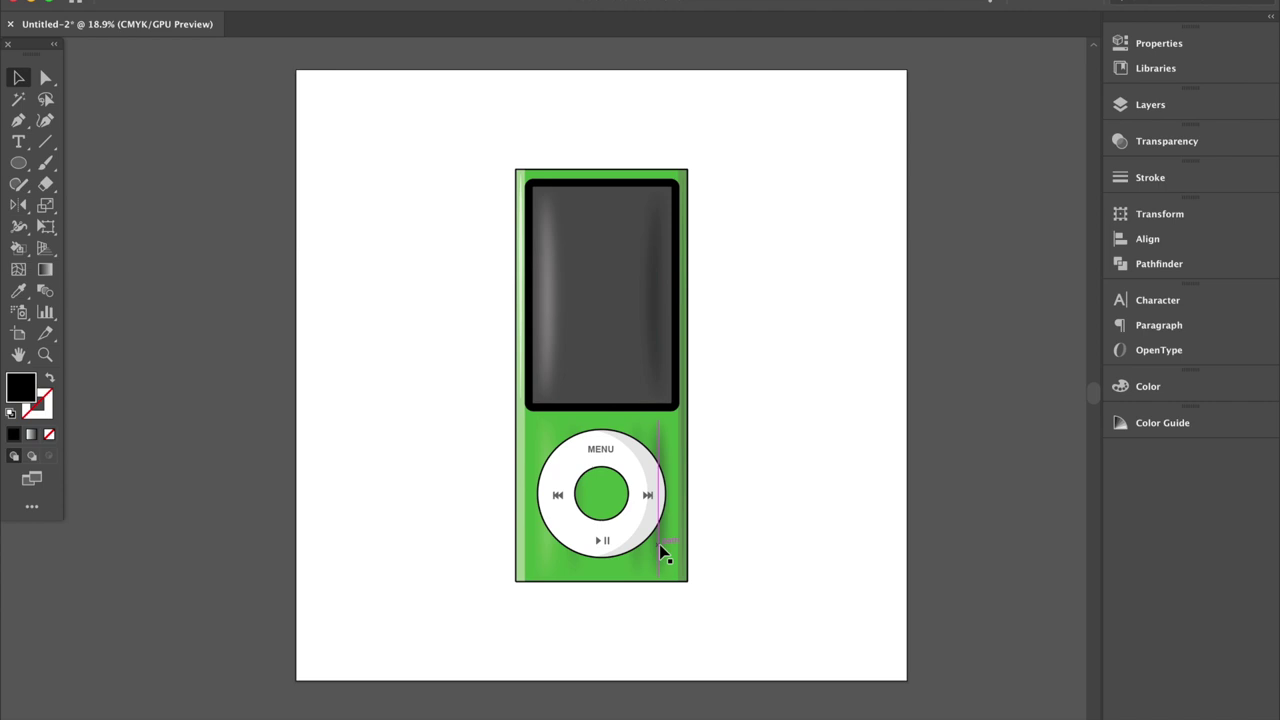
Set the vertical shadow line beside the click wheel to 25% opacity
{"action": "left_click", "coordinate": [659, 544]}
{"action": "left_click", "coordinate": [1150, 177]}
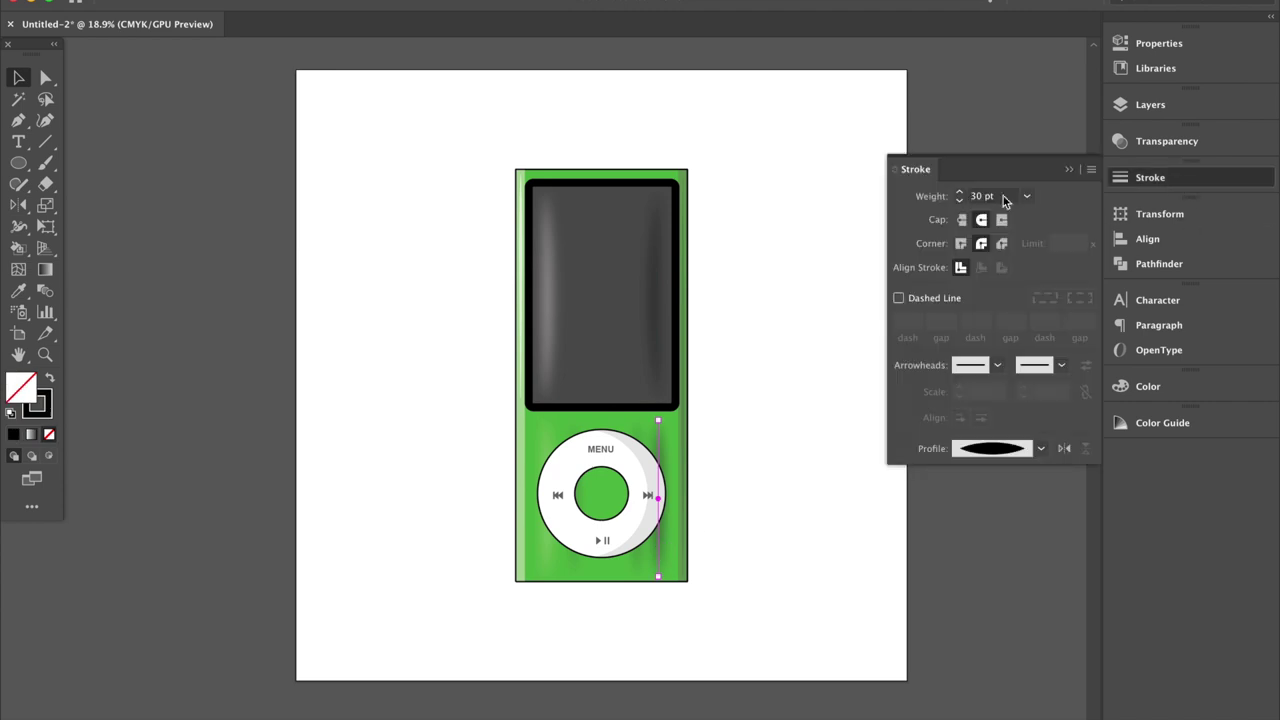
{"action": "left_click", "coordinate": [1180, 143]}
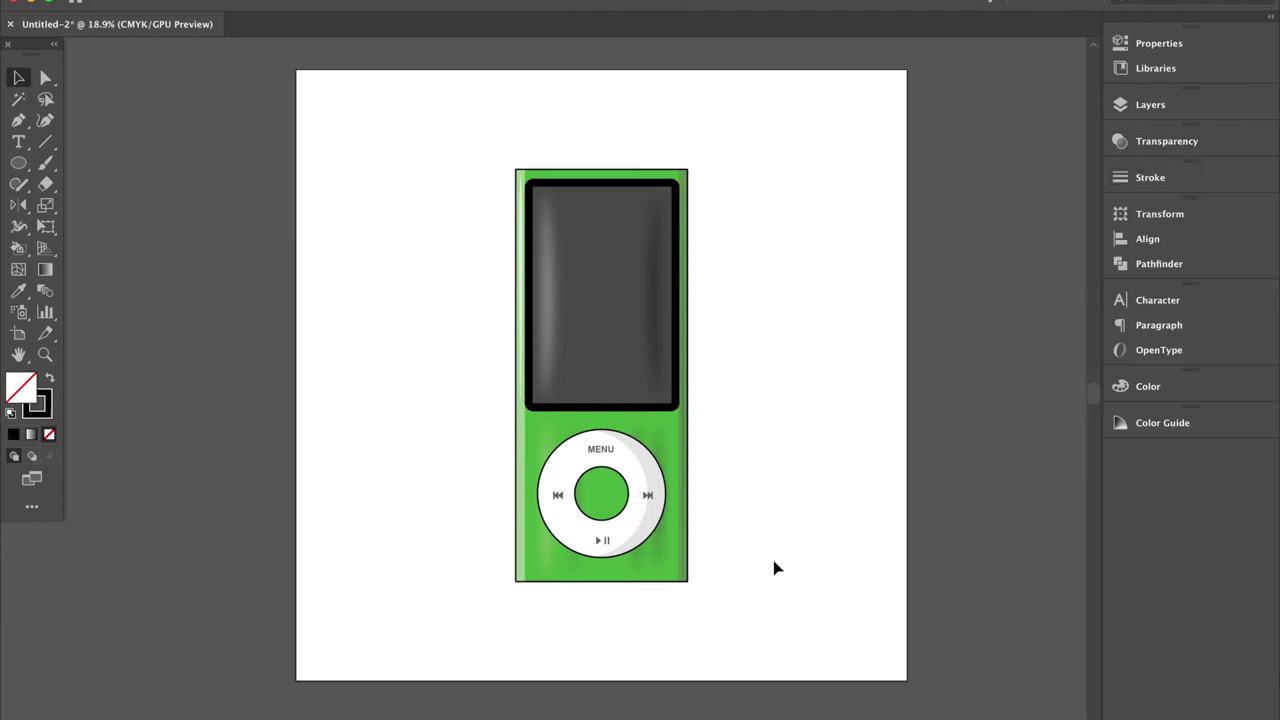
{"action": "left_click", "coordinate": [531, 372]}
{"action": "left_click", "coordinate": [1166, 141]}
{"action": "left_click", "coordinate": [1048, 162]}
{"action": "type", "text": "25"}
{"action": "left_click", "coordinate": [836, 546]}
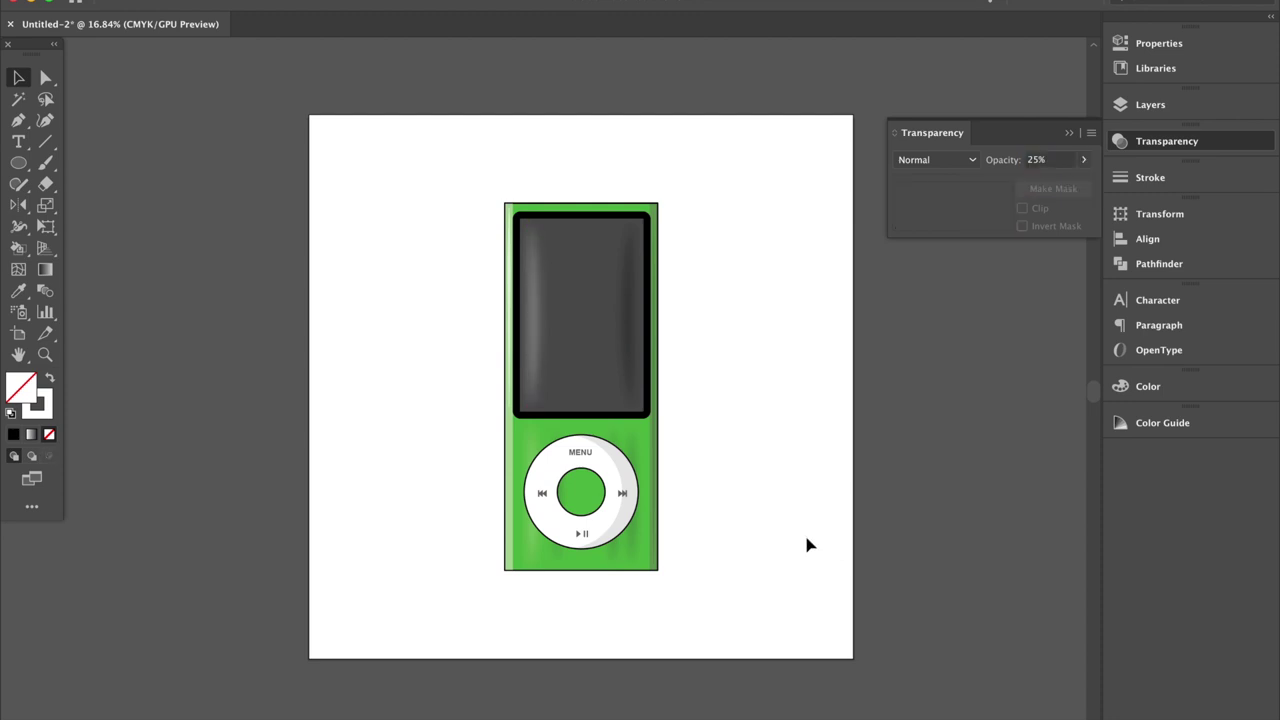
Select the Background layer and zoom out to the whole artboard
{"action": "left_click", "coordinate": [620, 565]}
{"action": "left_click", "coordinate": [700, 559]}
{"action": "left_click", "coordinate": [1166, 141]}
{"action": "left_click", "coordinate": [1150, 104]}
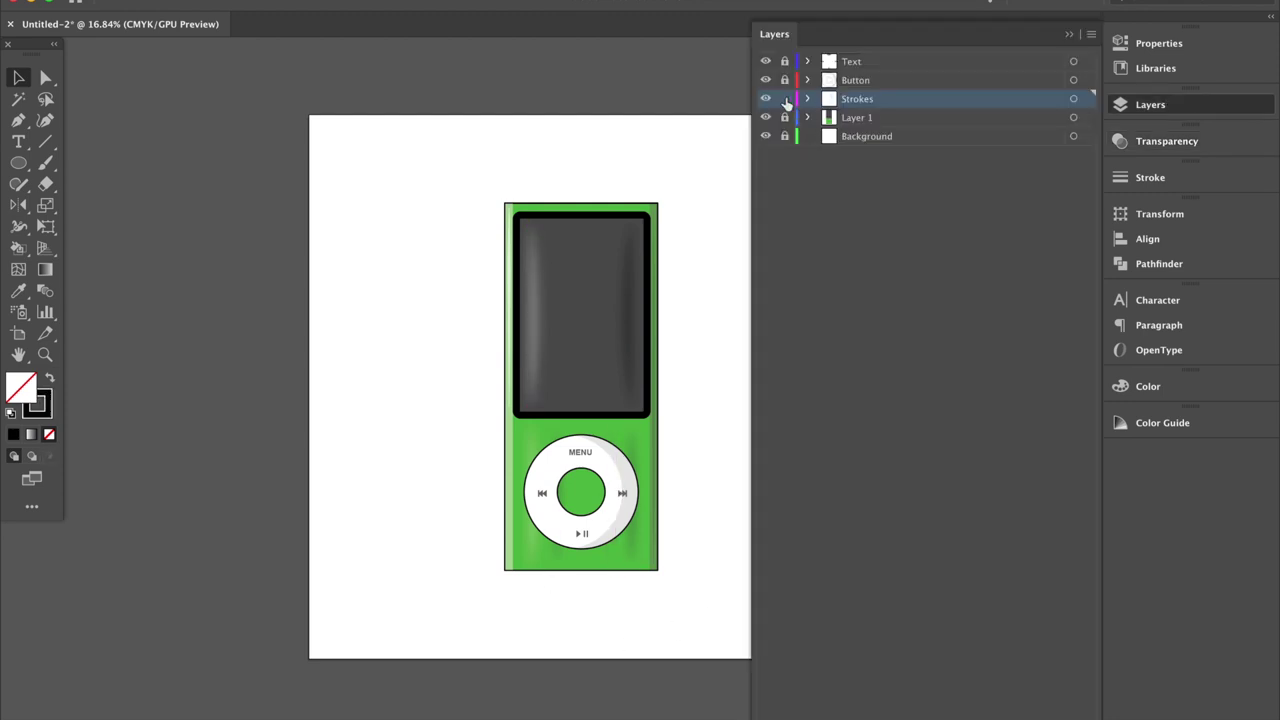
{"action": "left_click", "coordinate": [933, 141]}
{"action": "left_click", "coordinate": [867, 236]}
{"action": "key", "text": "ctrl+minus"}
Draw an artboard-sized rectangle filled with darker green 35aa21
{"action": "key", "text": "m"}
{"action": "left_click_drag", "start_coordinate": [346, 126], "coordinate": [807, 587]}
{"action": "key", "text": "i"}
{"action": "left_click", "coordinate": [605, 390]}
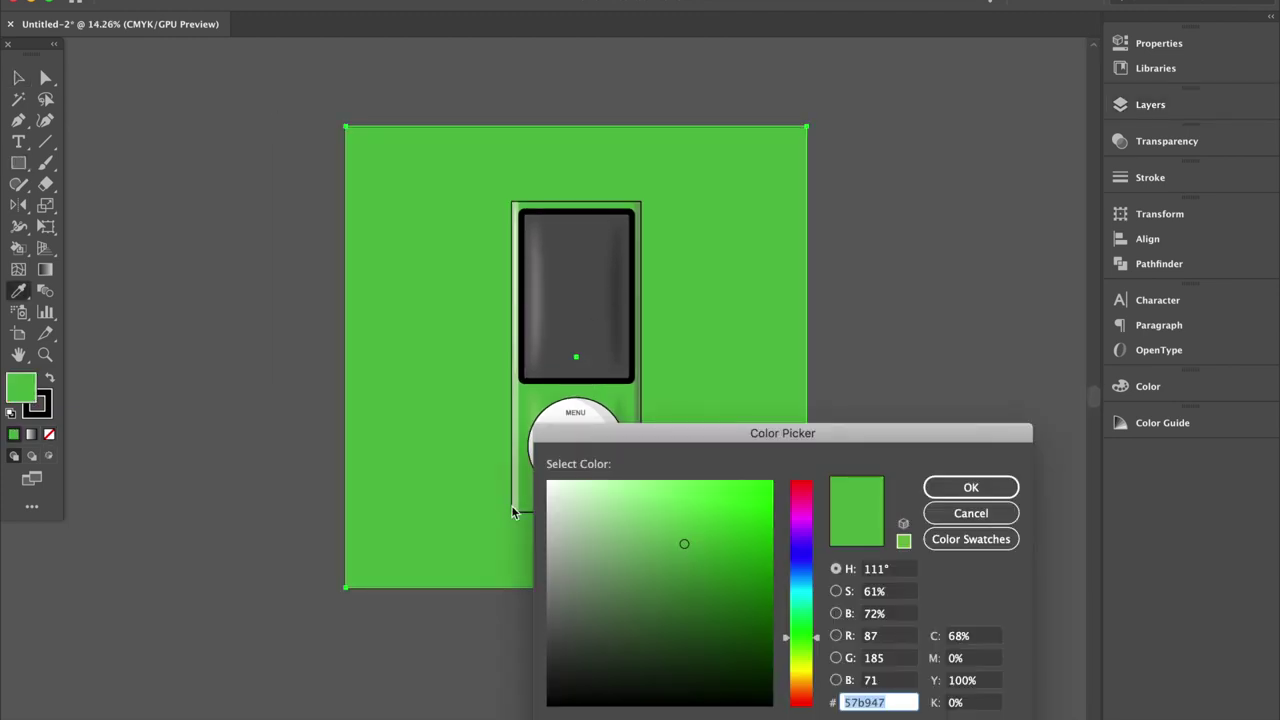
{"action": "left_click", "coordinate": [719, 561]}
{"action": "left_click", "coordinate": [971, 487]}
{"action": "key", "text": "ctrl+z"}
{"action": "double_click", "coordinate": [21, 387]}
{"action": "key", "text": "Return"}
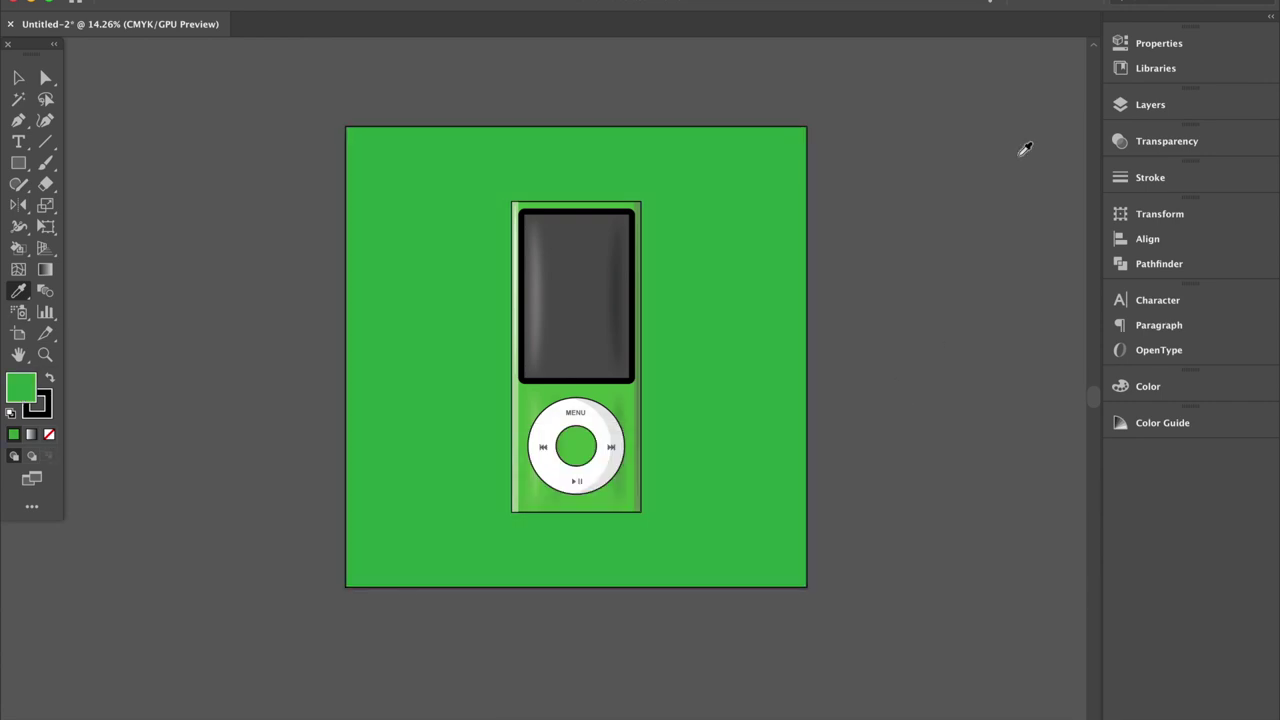
Unlock Background and move the copied phone-body rectangle from Layer 1 into it
{"action": "left_click", "coordinate": [1150, 104]}
{"action": "left_click", "coordinate": [808, 117]}
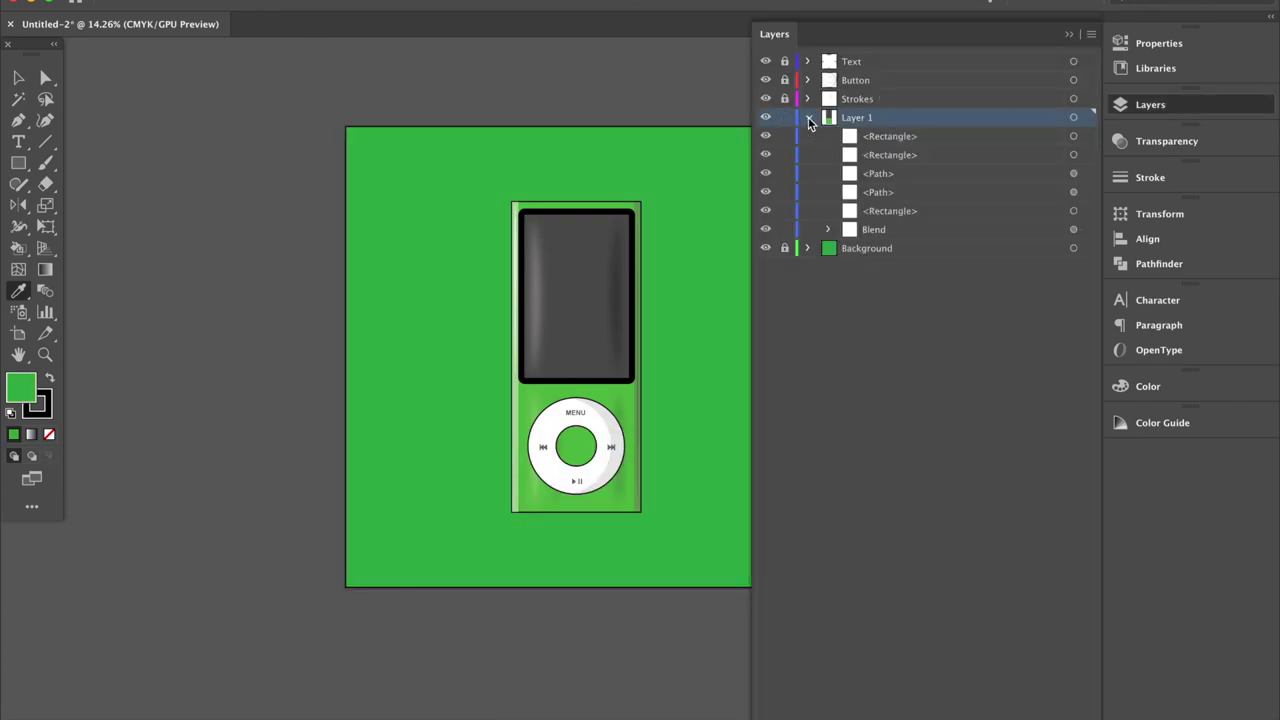
{"action": "left_click", "coordinate": [920, 210]}
{"action": "left_click", "coordinate": [1073, 211]}
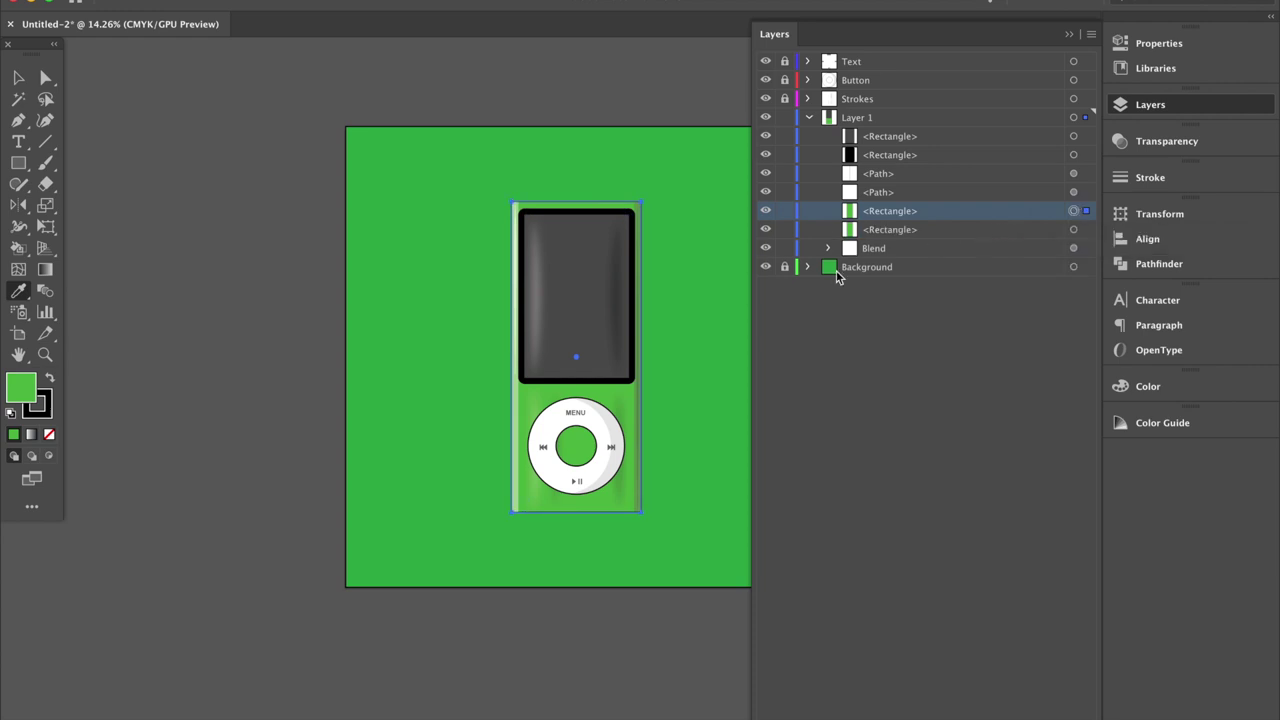
{"action": "left_click", "coordinate": [784, 266]}
{"action": "left_click_drag", "start_coordinate": [949, 231], "coordinate": [928, 268]}
{"action": "left_click", "coordinate": [808, 117]}
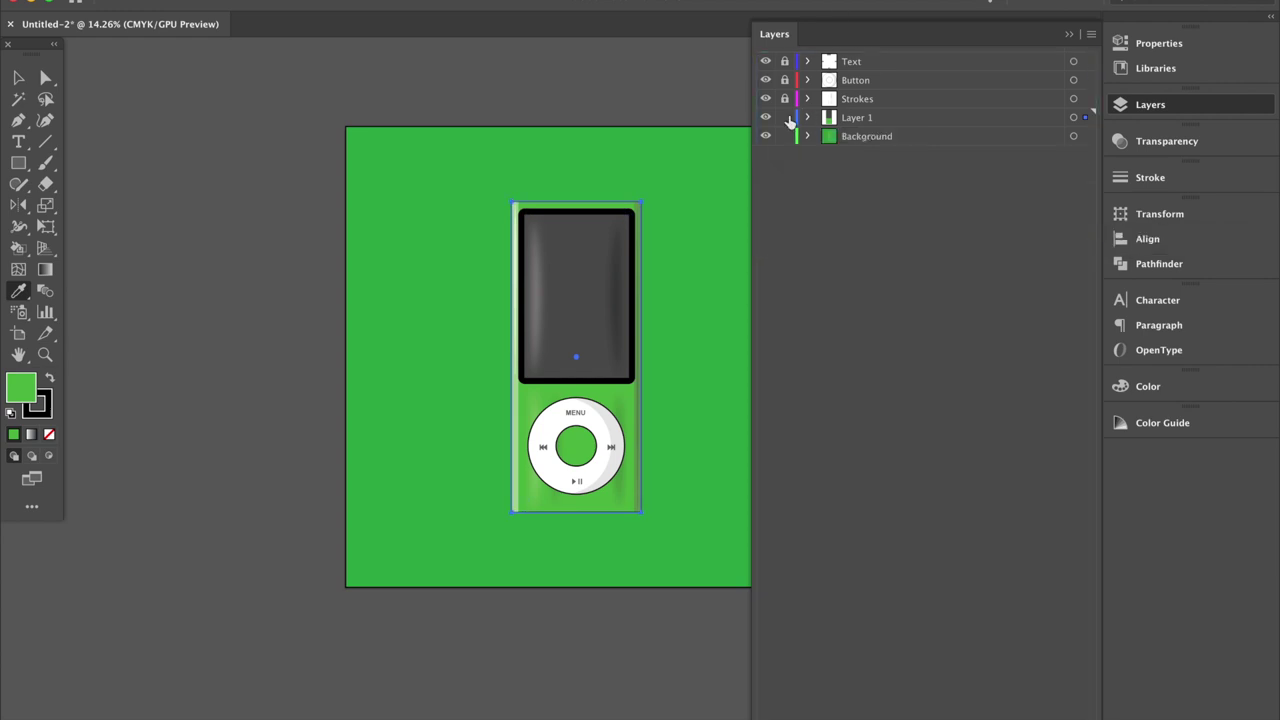
{"action": "left_click", "coordinate": [1073, 154]}
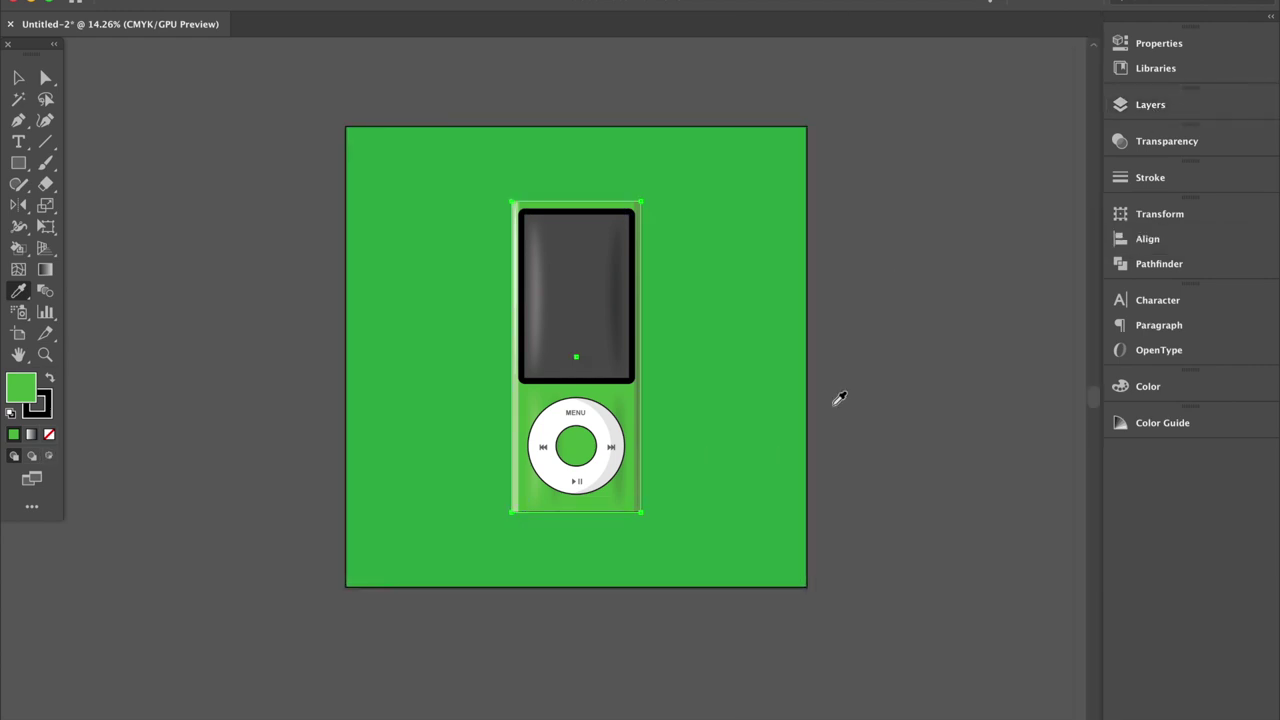
Offset the phone copy down-right, fill it black, and set its opacity to 25%
{"action": "key", "text": "Right"}
{"action": "key", "text": "Right"}
{"action": "key", "text": "Down"}
{"action": "key", "text": "Down"}
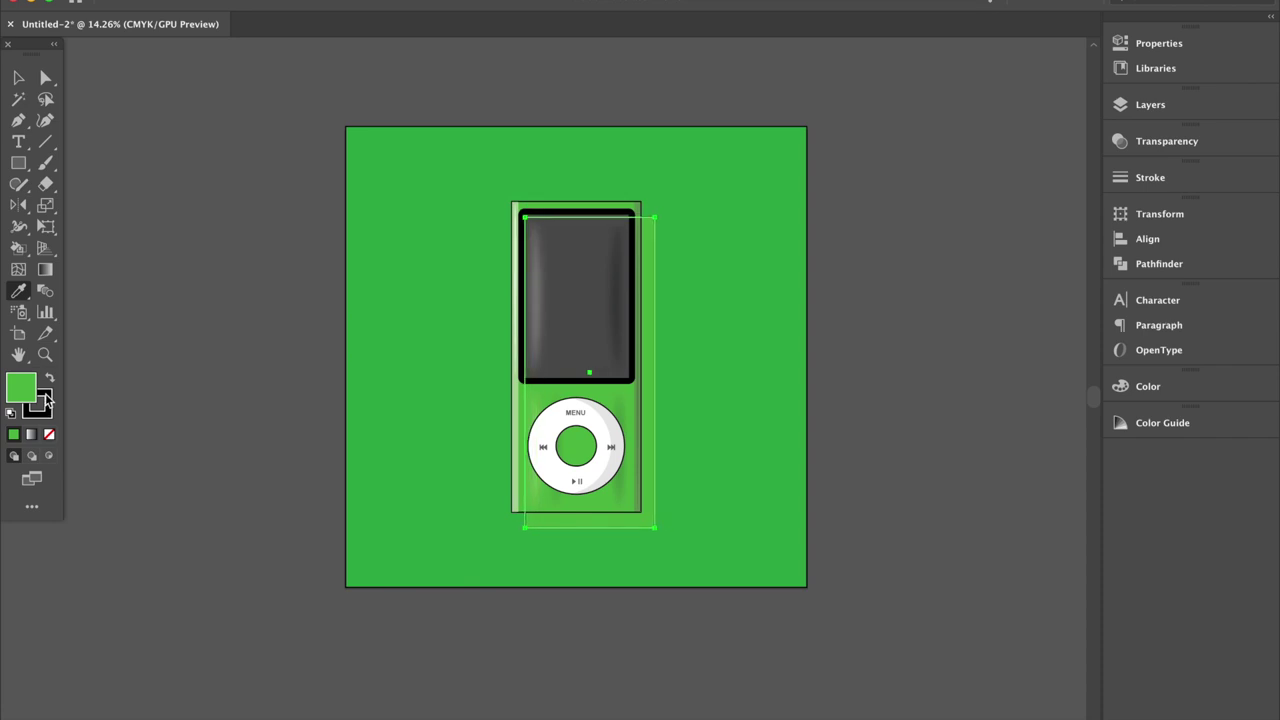
{"action": "left_click", "coordinate": [49, 378]}
{"action": "left_click", "coordinate": [14, 392]}
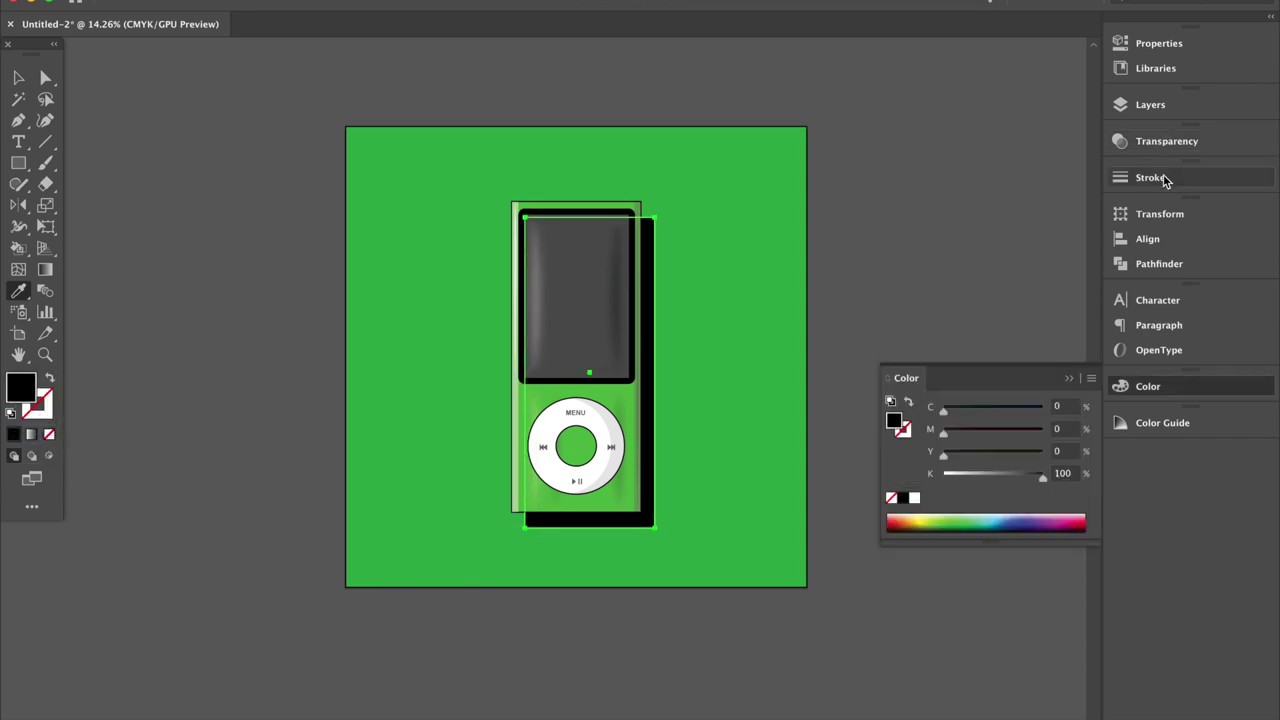
{"action": "left_click", "coordinate": [1166, 141]}
{"action": "left_click", "coordinate": [1055, 160]}
{"action": "type", "text": "25"}
{"action": "key", "text": "Return"}
Change the shadow rectangle's fill to dark green
{"action": "double_click", "coordinate": [28, 392]}
{"action": "left_click", "coordinate": [766, 646]}
{"action": "left_click", "coordinate": [975, 486]}
{"action": "left_click", "coordinate": [1060, 168]}
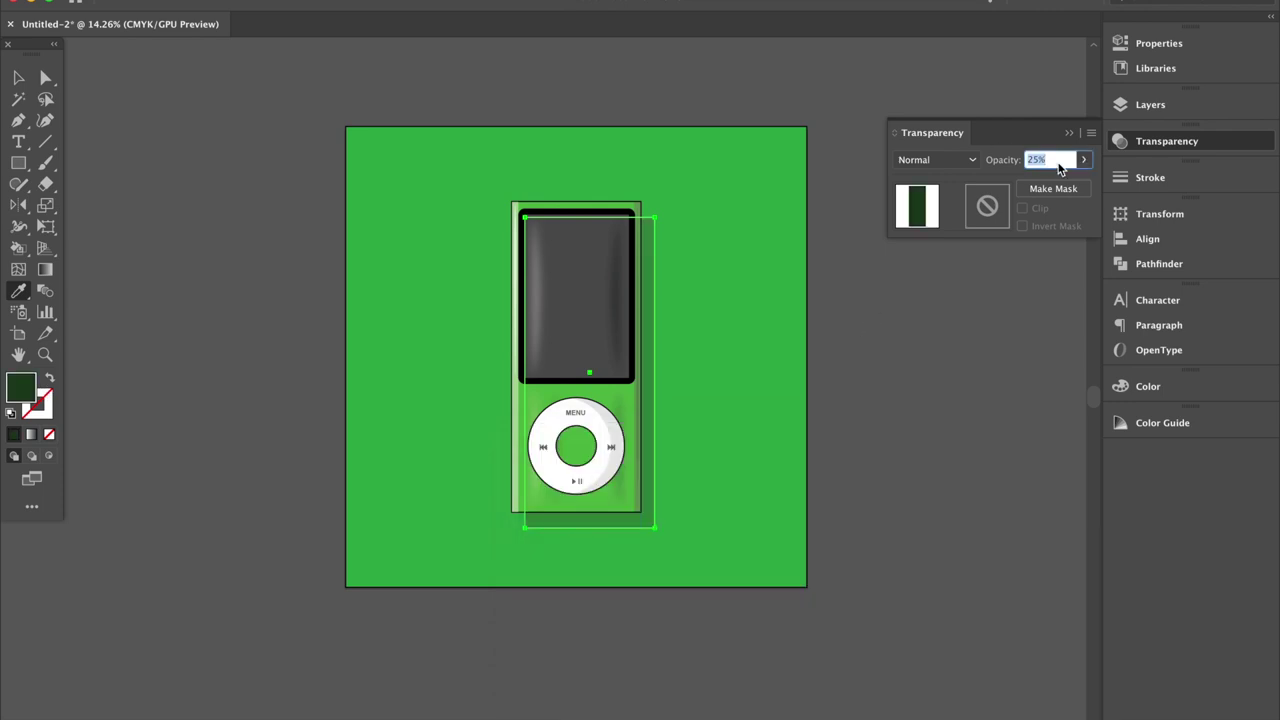
{"action": "left_click", "coordinate": [900, 377]}
Select the thin strip on the phone's left edge in Layer 1 and set it to 25% opacity
{"action": "key", "text": "ctrl+shift+a"}
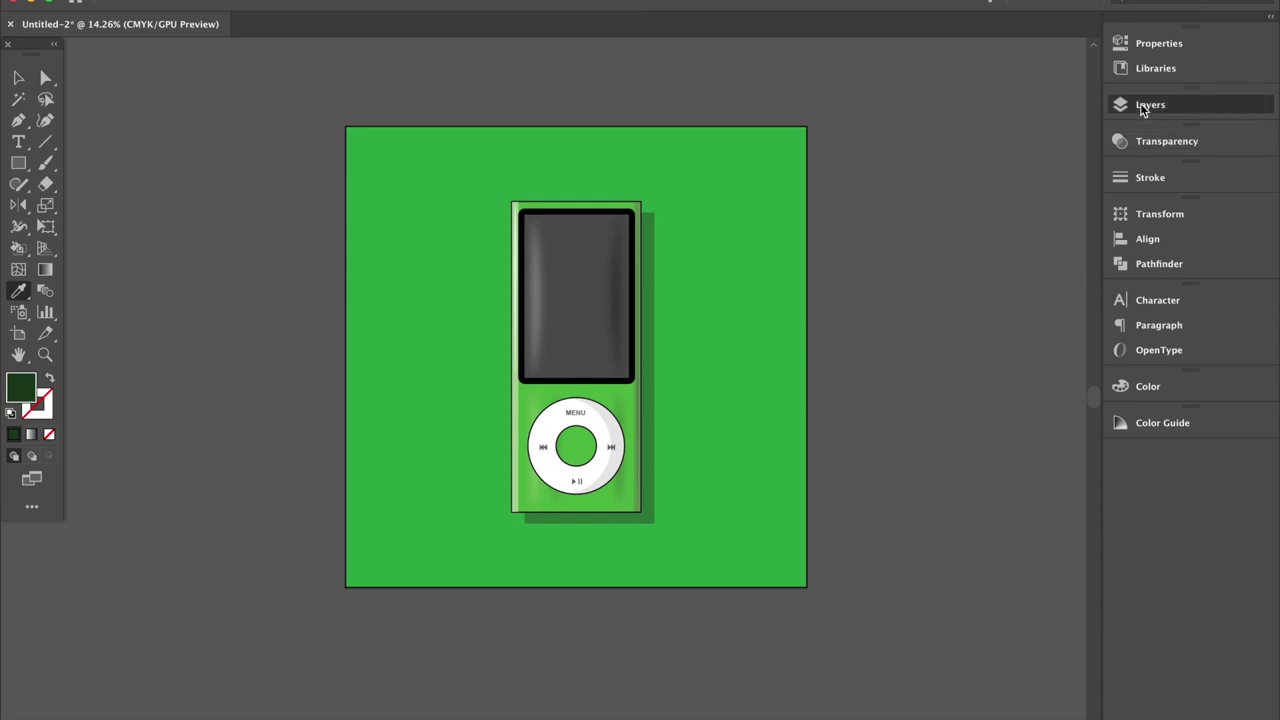
{"action": "left_click", "coordinate": [1150, 104]}
{"action": "left_click", "coordinate": [798, 120]}
{"action": "left_click", "coordinate": [540, 443]}
{"action": "key", "text": "v"}
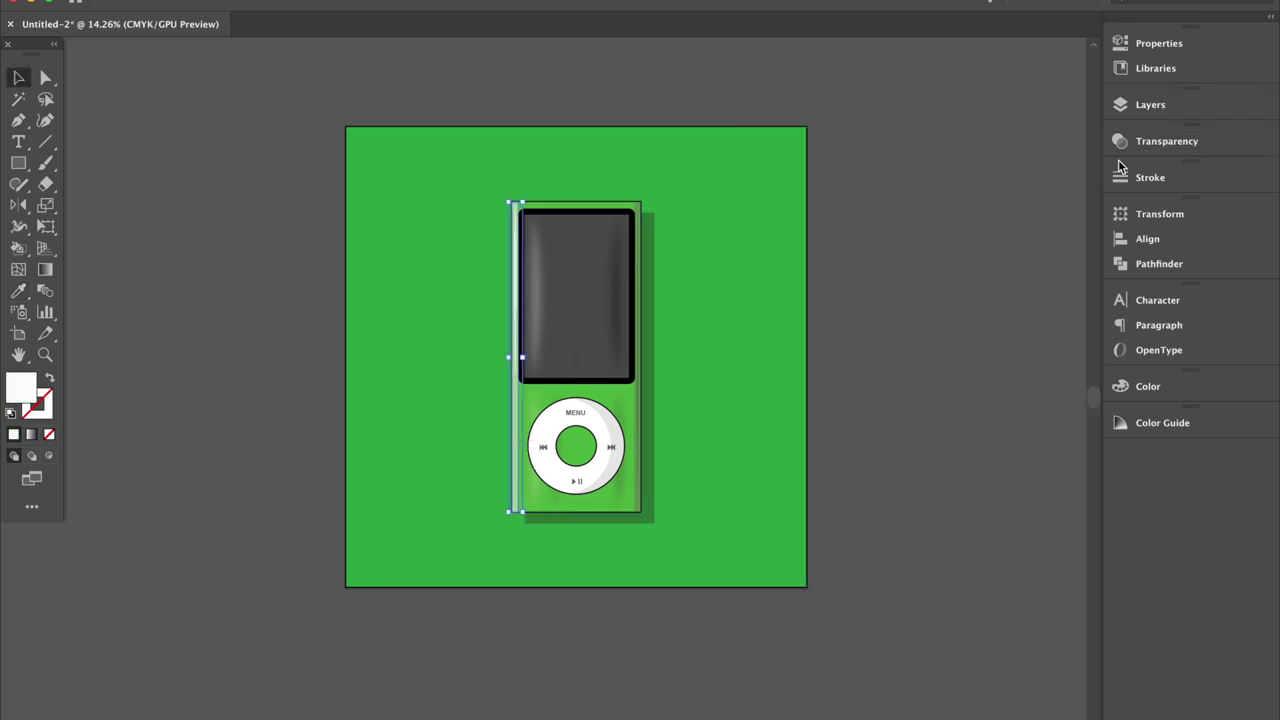
{"action": "left_click", "coordinate": [1166, 141]}
{"action": "left_click", "coordinate": [1040, 159]}
{"action": "type", "text": "25"}
{"action": "key", "text": "Return"}
{"action": "left_click", "coordinate": [922, 375]}
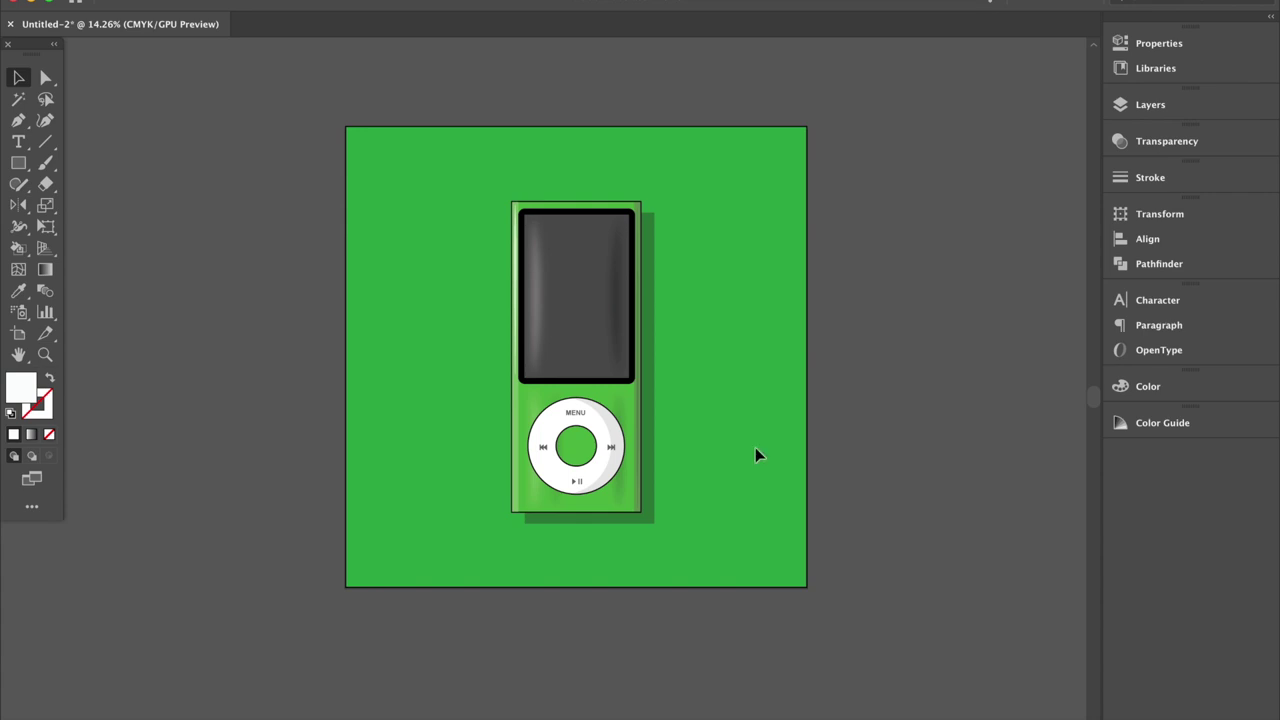
{"action": "left_click", "coordinate": [1150, 104]}
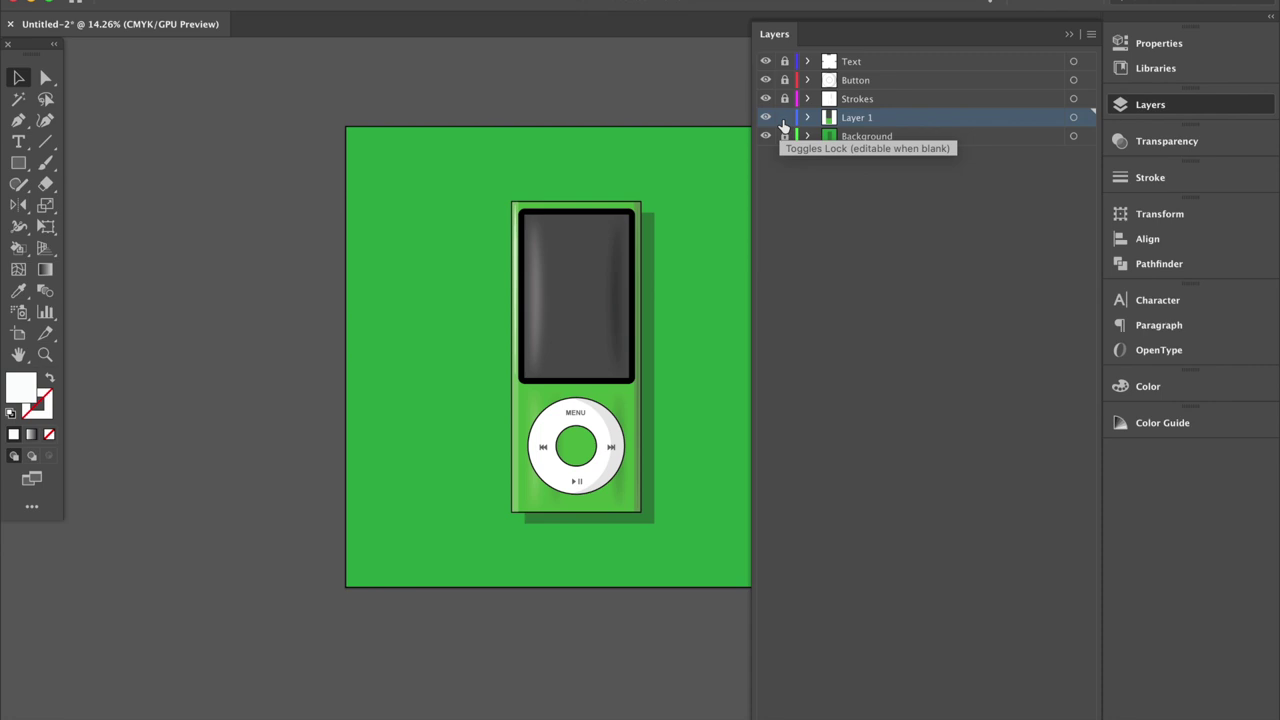
Add a new layer named Button Shadow below the Button layer
{"action": "left_click", "coordinate": [784, 80]}
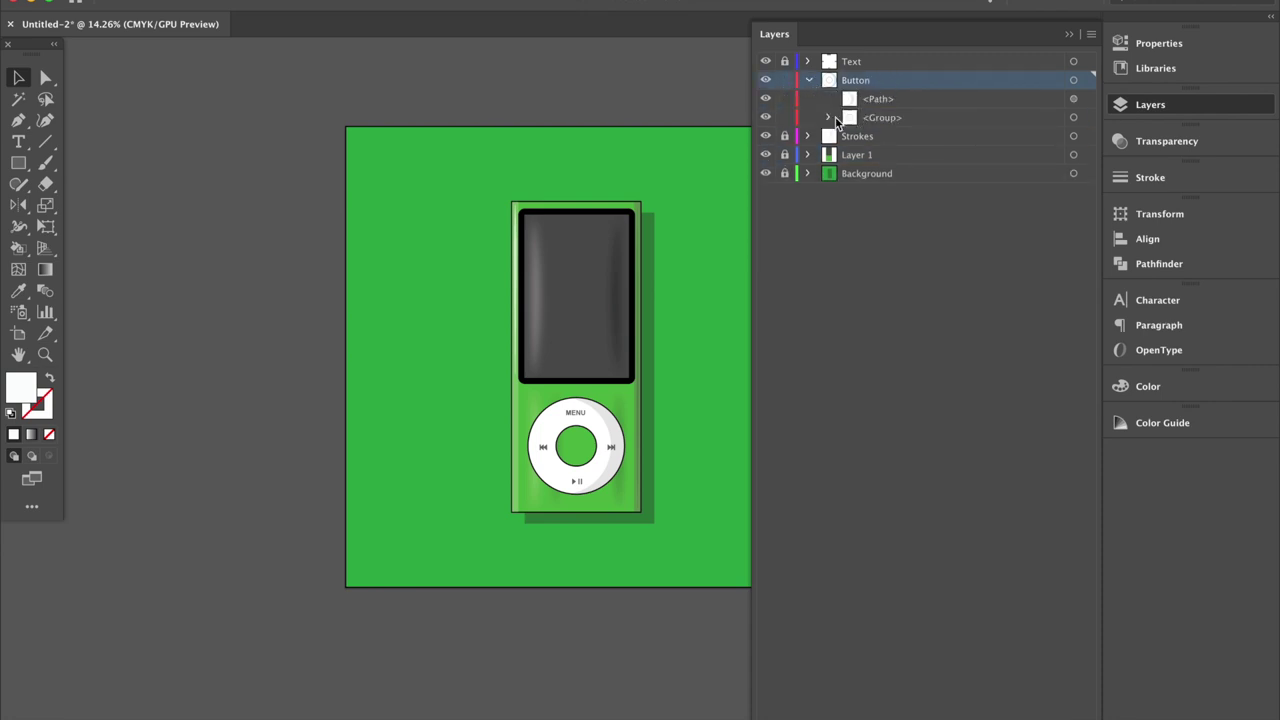
{"action": "left_click", "coordinate": [809, 80]}
{"action": "key", "text": "ctrl+l"}
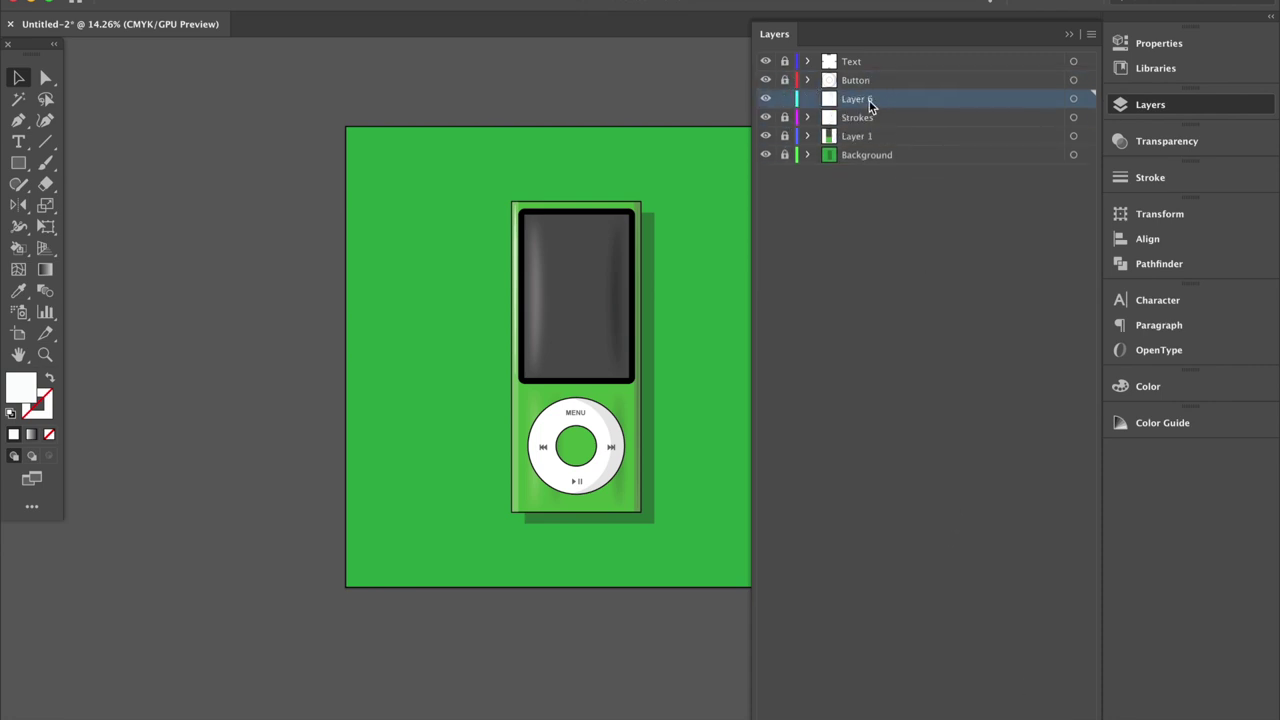
{"action": "double_click", "coordinate": [870, 99]}
{"action": "type", "text": "Butto"}
{"action": "key", "text": "Return"}
{"action": "left_click", "coordinate": [1068, 37]}
{"action": "left_click", "coordinate": [1150, 104]}
Draw a circle on the click wheel, nudge it right, and apply Minus Front to leave a crescent
{"action": "scroll", "coordinate": [630, 474], "scroll_direction": "up", "scroll_amount": 3}
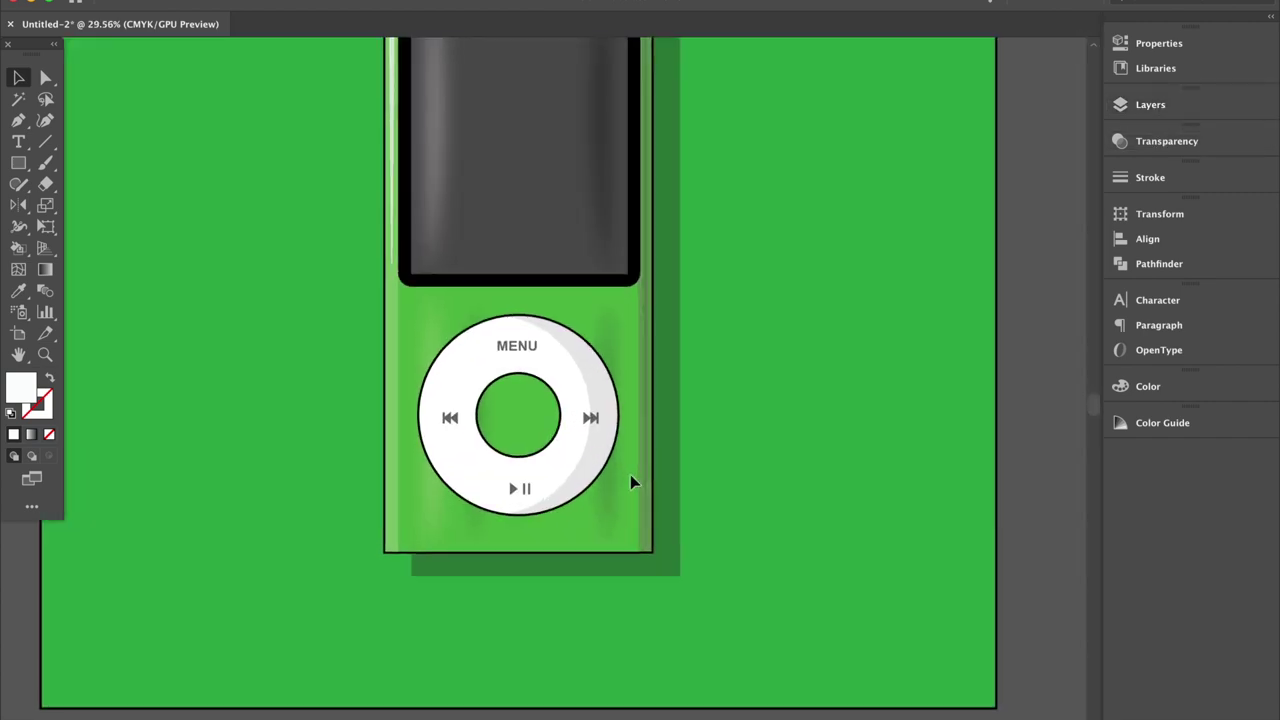
{"action": "scroll", "coordinate": [630, 474], "scroll_direction": "down", "scroll_amount": 2}
{"action": "key", "text": "l"}
{"action": "left_click", "coordinate": [1150, 104]}
{"action": "left_click", "coordinate": [1068, 37]}
{"action": "left_click_drag", "start_coordinate": [561, 487], "coordinate": [625, 549]}
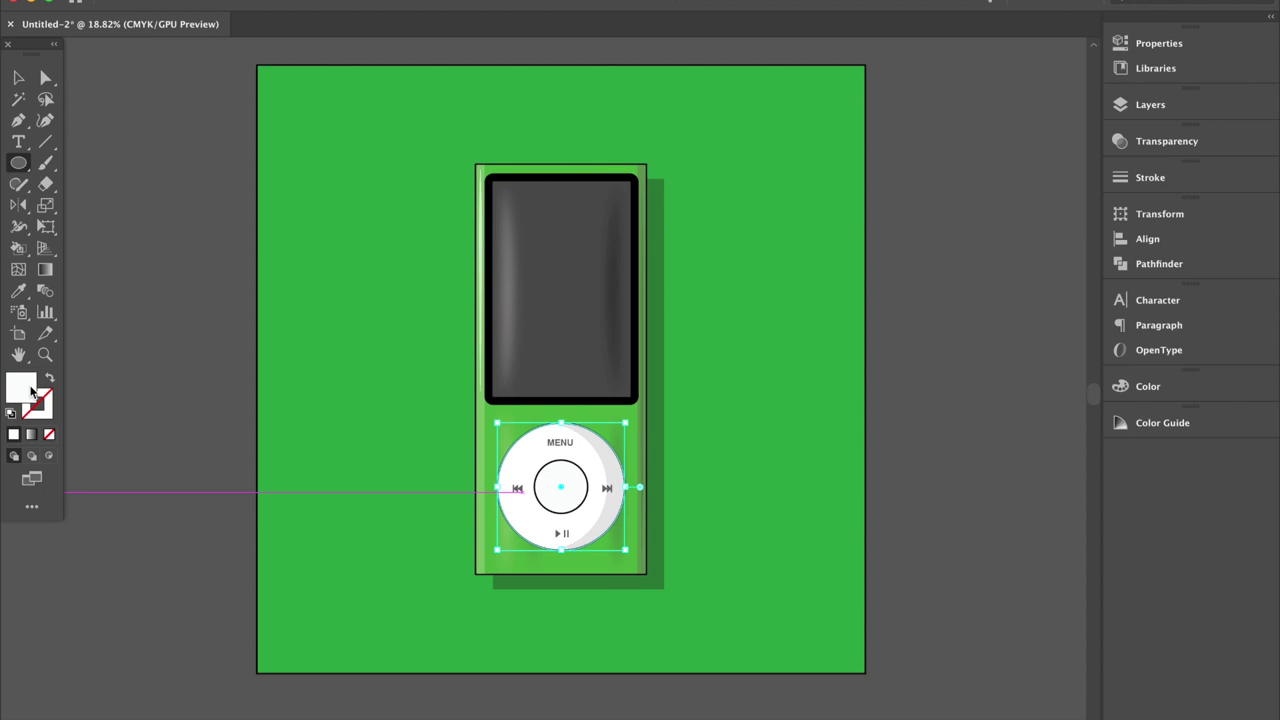
{"action": "key", "text": "shift+Right"}
{"action": "key", "text": "shift+Right"}
{"action": "key", "text": "shift+Right"}
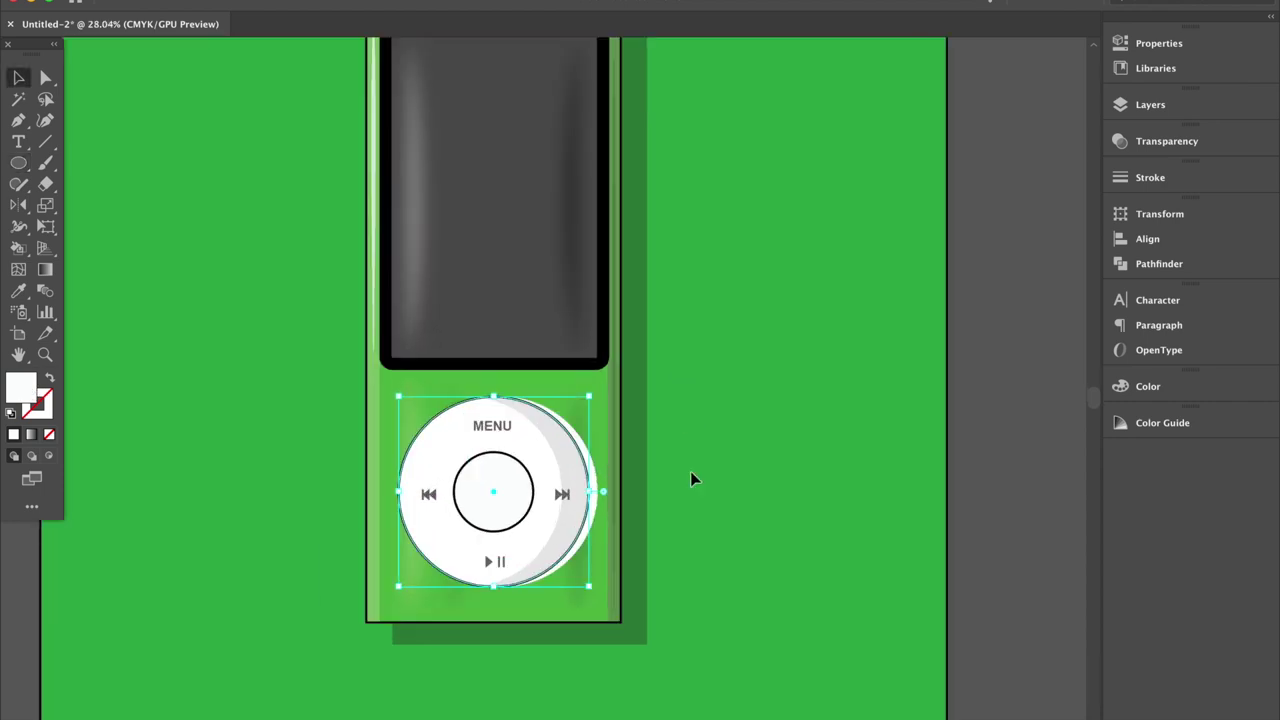
{"action": "key", "text": "v"}
{"action": "scroll", "coordinate": [700, 475], "scroll_direction": "up", "scroll_amount": 2}
{"action": "left_click", "coordinate": [1159, 263]}
{"action": "left_click", "coordinate": [937, 252]}
Fill the crescent dark green at 20% opacity
{"action": "double_click", "coordinate": [21, 388]}
{"action": "left_click", "coordinate": [772, 626]}
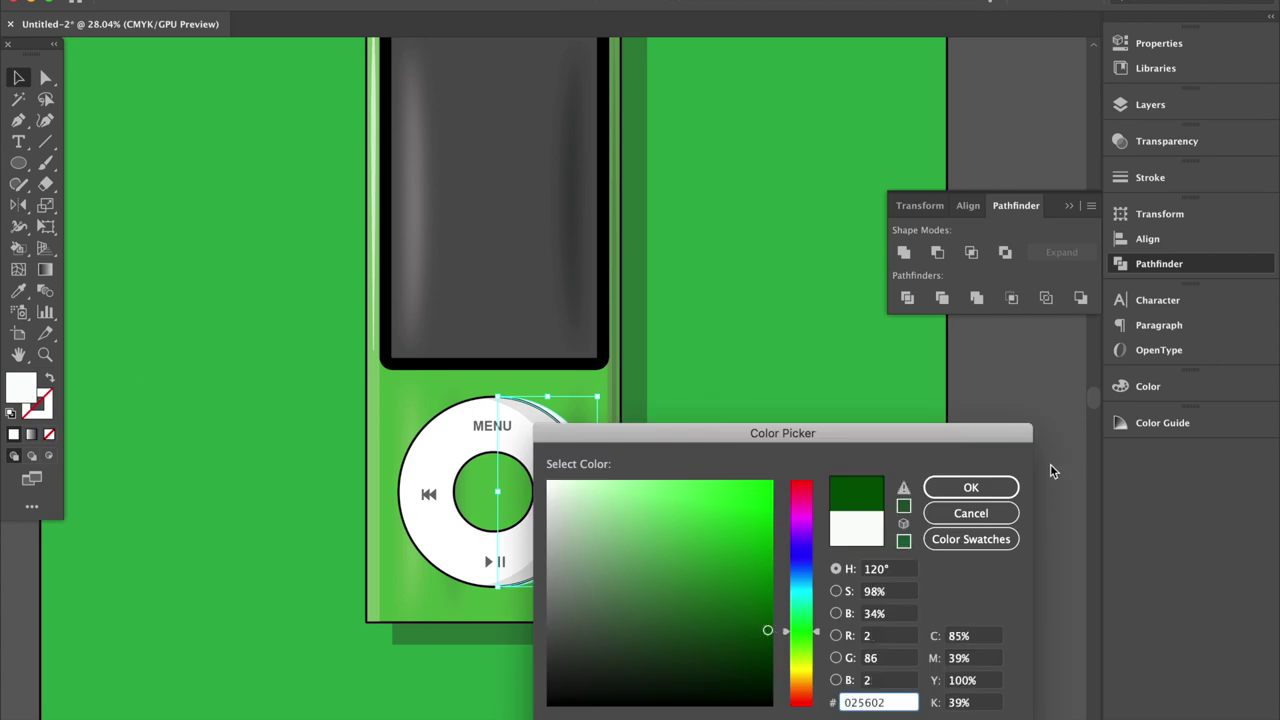
{"action": "left_click", "coordinate": [1000, 490]}
{"action": "left_click", "coordinate": [1166, 141]}
{"action": "double_click", "coordinate": [1045, 160]}
{"action": "type", "text": "10"}
{"action": "key", "text": "Return"}
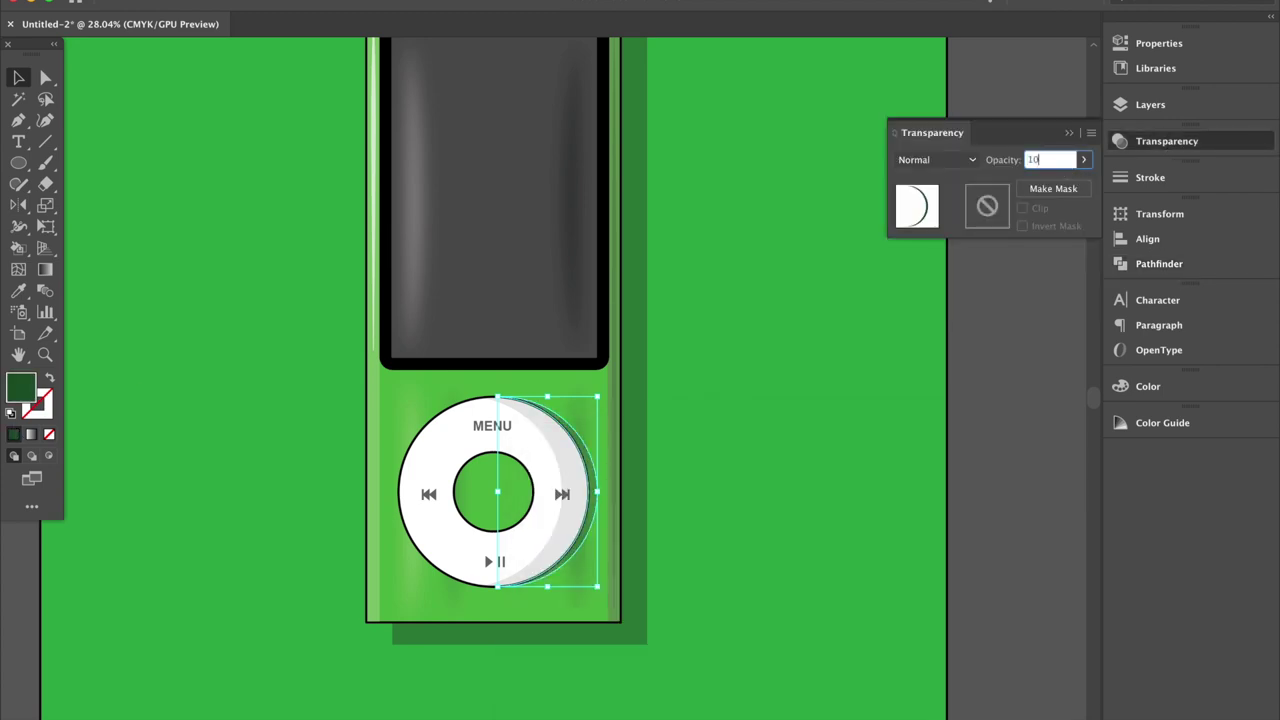
{"action": "type", "text": "20"}
{"action": "left_click", "coordinate": [770, 557]}
Draw a circle over the wheel centre, nudge it right, and apply Minus Front for a crescent
{"action": "key", "text": "l"}
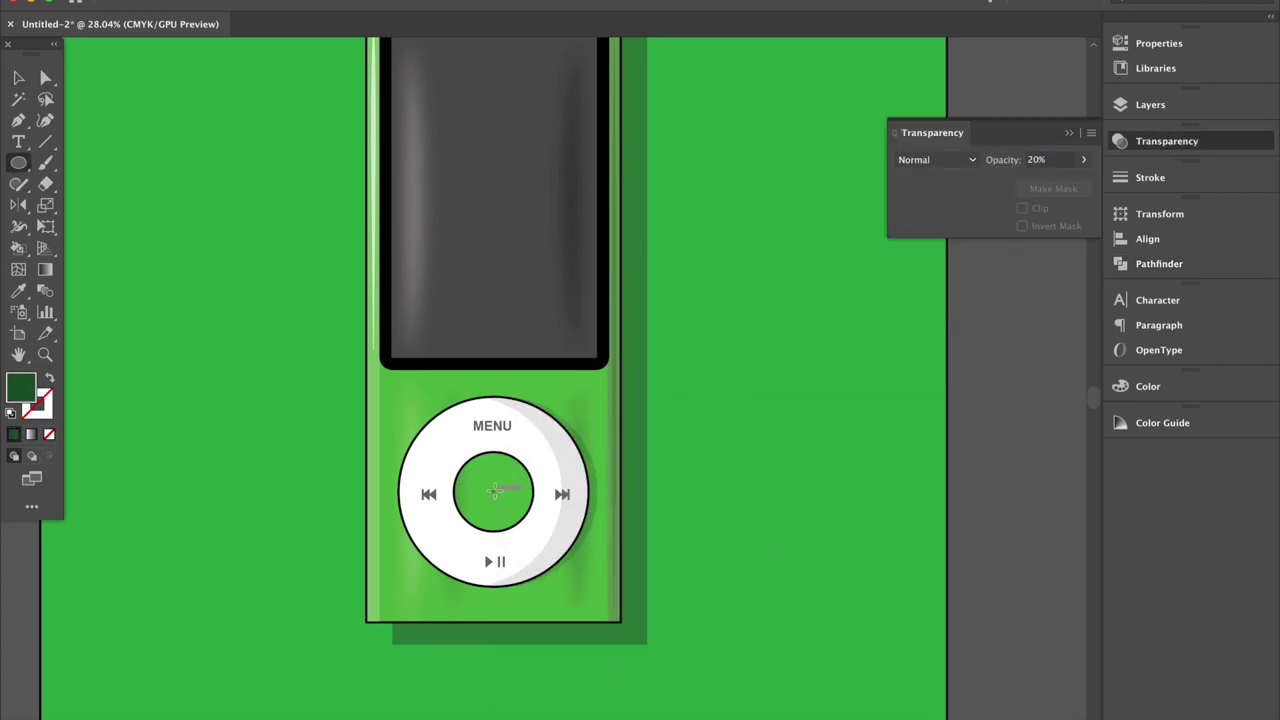
{"action": "left_click_drag", "start_coordinate": [493, 490], "coordinate": [493, 490]}
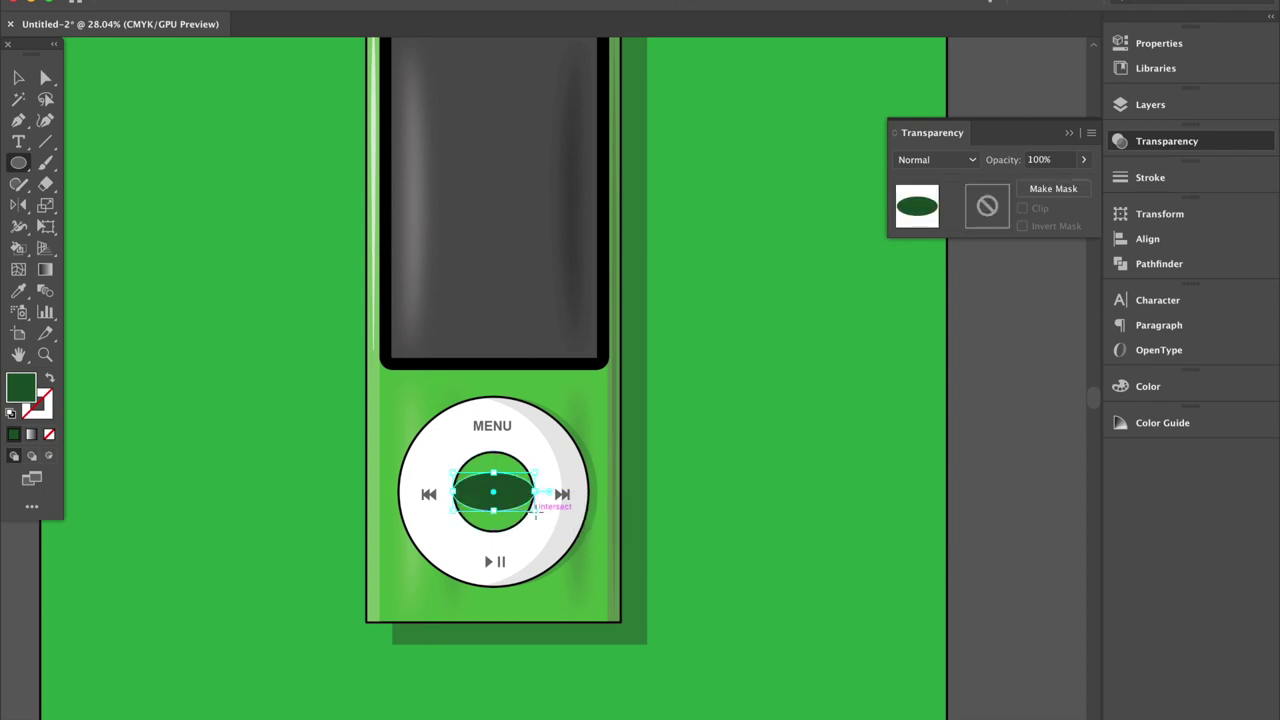
{"action": "left_click_drag", "start_coordinate": [493, 490], "coordinate": [533, 530]}
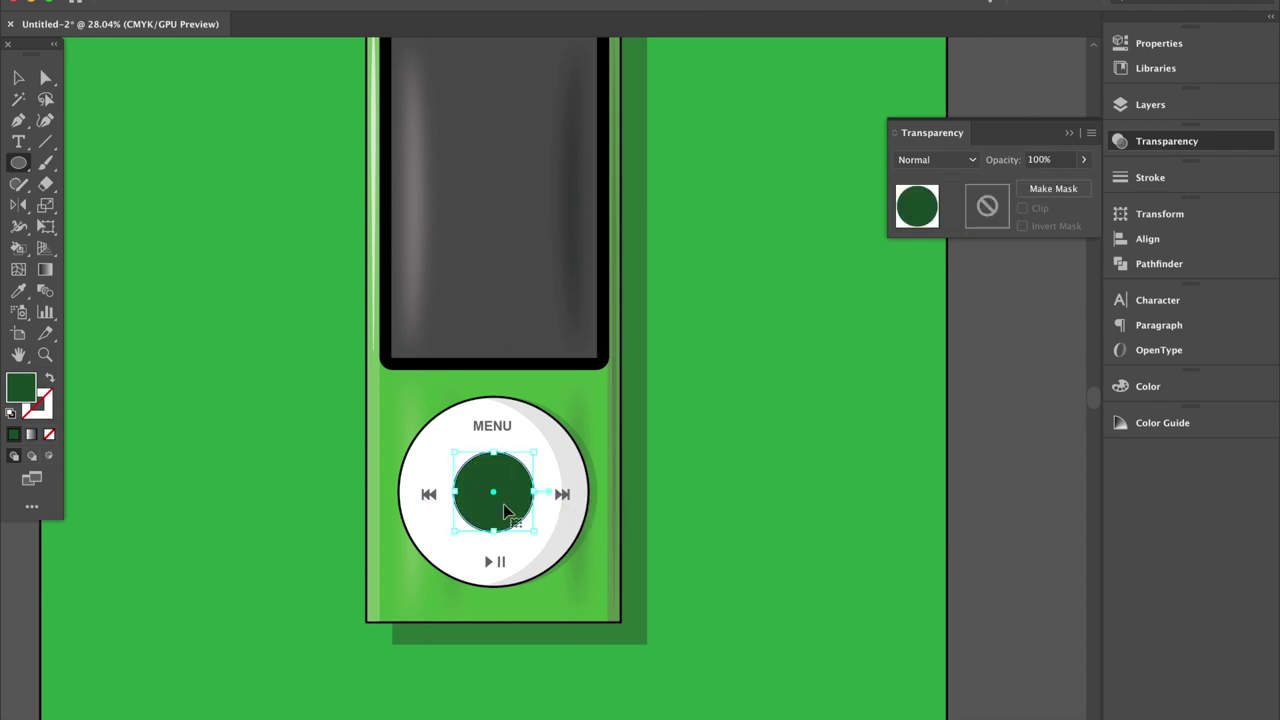
{"action": "key", "text": "Right"}
{"action": "key", "text": "Right"}
{"action": "key", "text": "v"}
{"action": "scroll", "coordinate": [468, 498], "scroll_direction": "up", "scroll_amount": 3}
{"action": "left_click", "coordinate": [468, 498], "text": "shift"}
{"action": "left_click", "coordinate": [1159, 263]}
{"action": "left_click", "coordinate": [937, 252]}
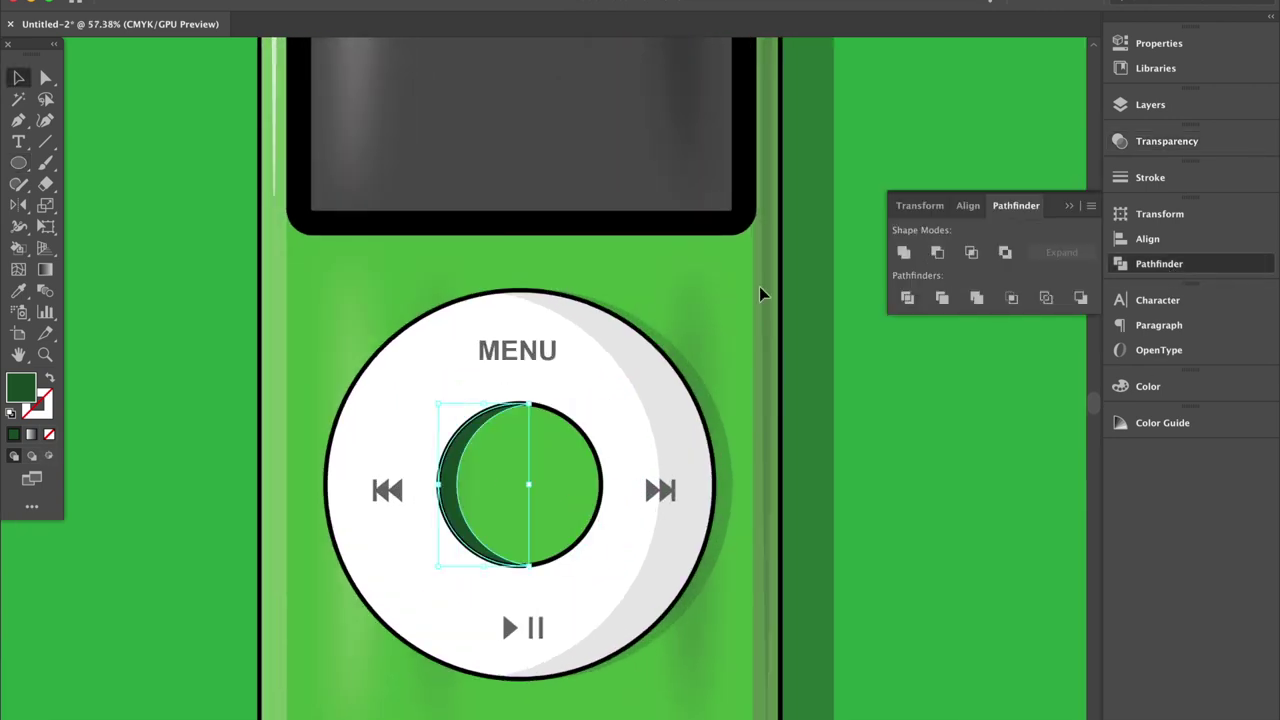
Set the centre-hole crescent to 10% opacity and deselect it
{"action": "left_click", "coordinate": [1166, 141]}
{"action": "left_click", "coordinate": [1040, 160]}
{"action": "type", "text": "10"}
{"action": "key", "text": "Return"}
{"action": "key", "text": "ctrl+shift+a"}
{"action": "scroll", "coordinate": [793, 601], "scroll_direction": "down", "scroll_amount": 3}
{"action": "scroll", "coordinate": [773, 605], "scroll_direction": "down", "scroll_amount": 2}
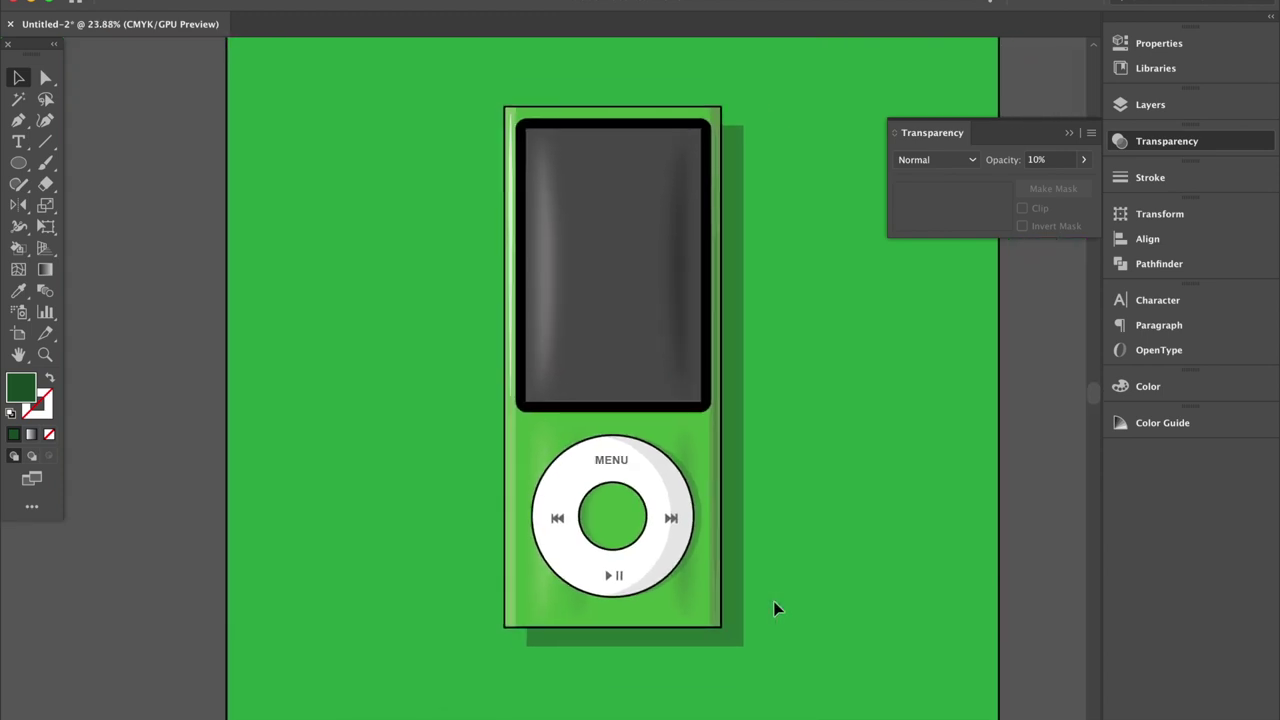
Lock the Button Shadow layer and add a new layer above the Button layer
{"action": "left_click", "coordinate": [1150, 104]}
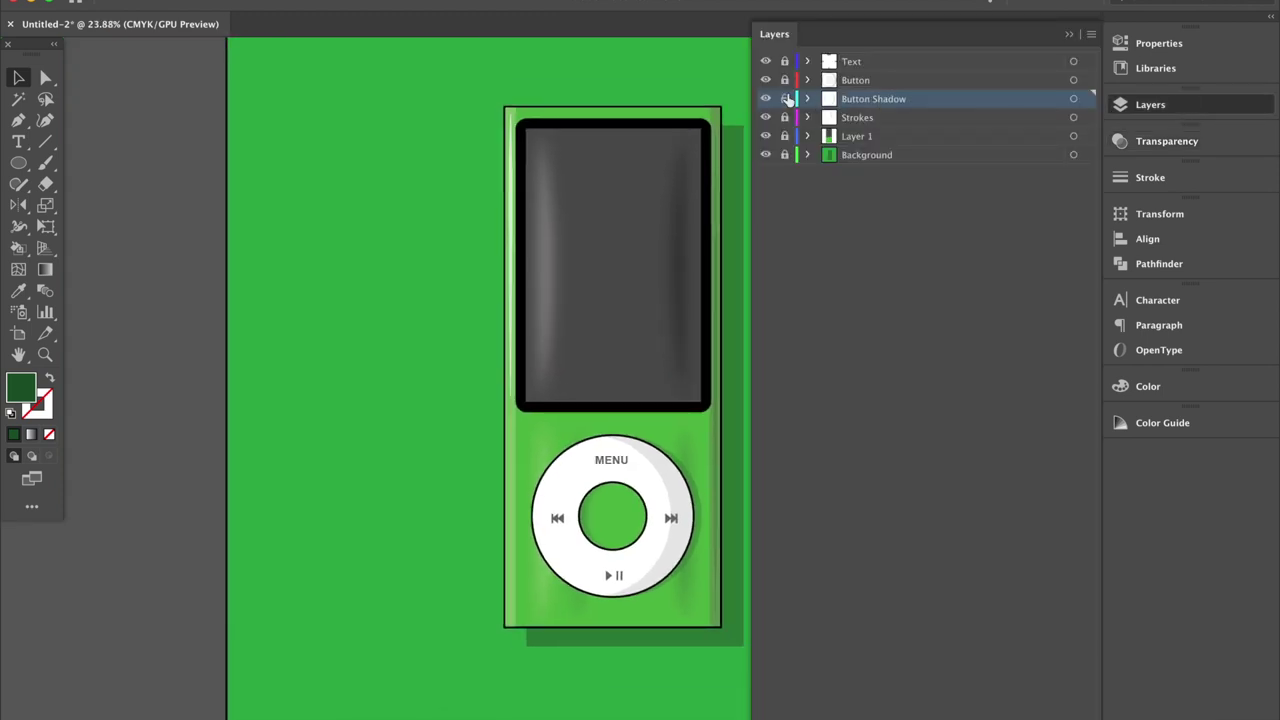
{"action": "left_click", "coordinate": [799, 118]}
{"action": "scroll", "coordinate": [700, 520], "scroll_direction": "up", "scroll_amount": 3}
{"action": "left_click", "coordinate": [1255, 105]}
{"action": "left_click", "coordinate": [897, 84]}
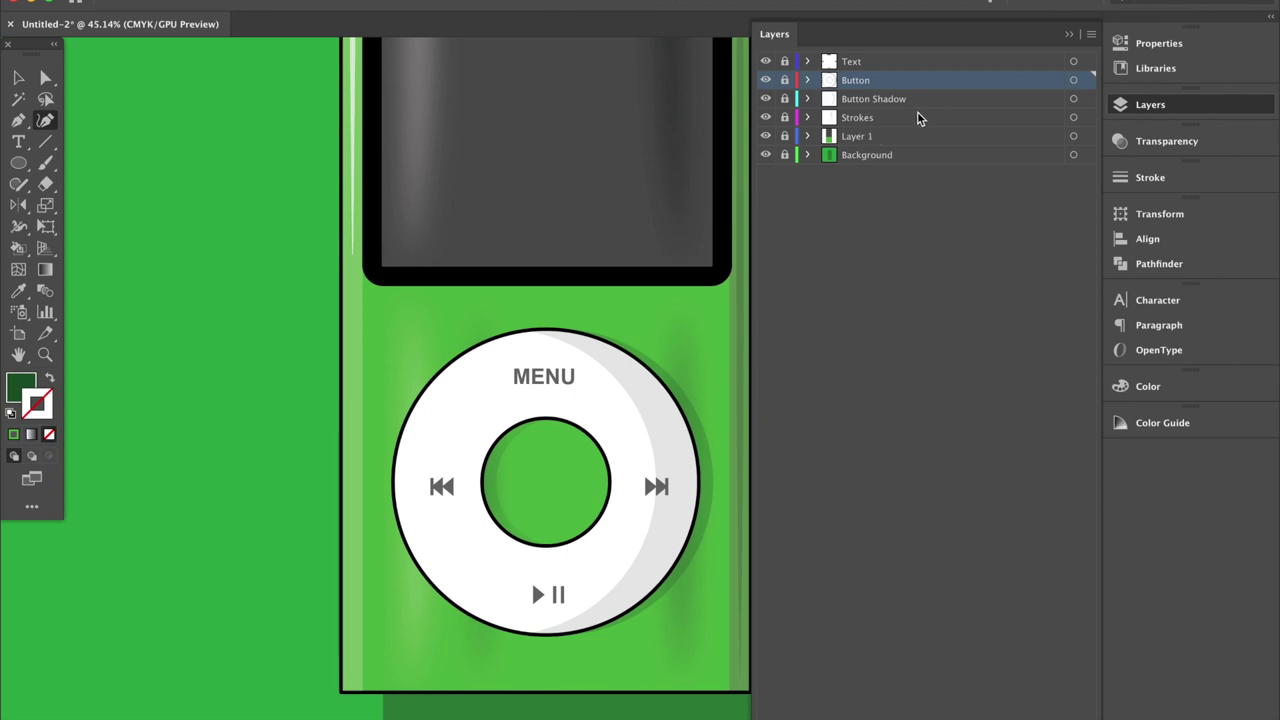
{"action": "key", "text": "ctrl+l"}
Draw a vertical line on the click wheel's right side and bend it into a rightward curve
{"action": "left_click", "coordinate": [1070, 34]}
{"action": "key", "text": "backslash"}
{"action": "left_click_drag", "start_coordinate": [666, 424], "coordinate": [666, 545]}
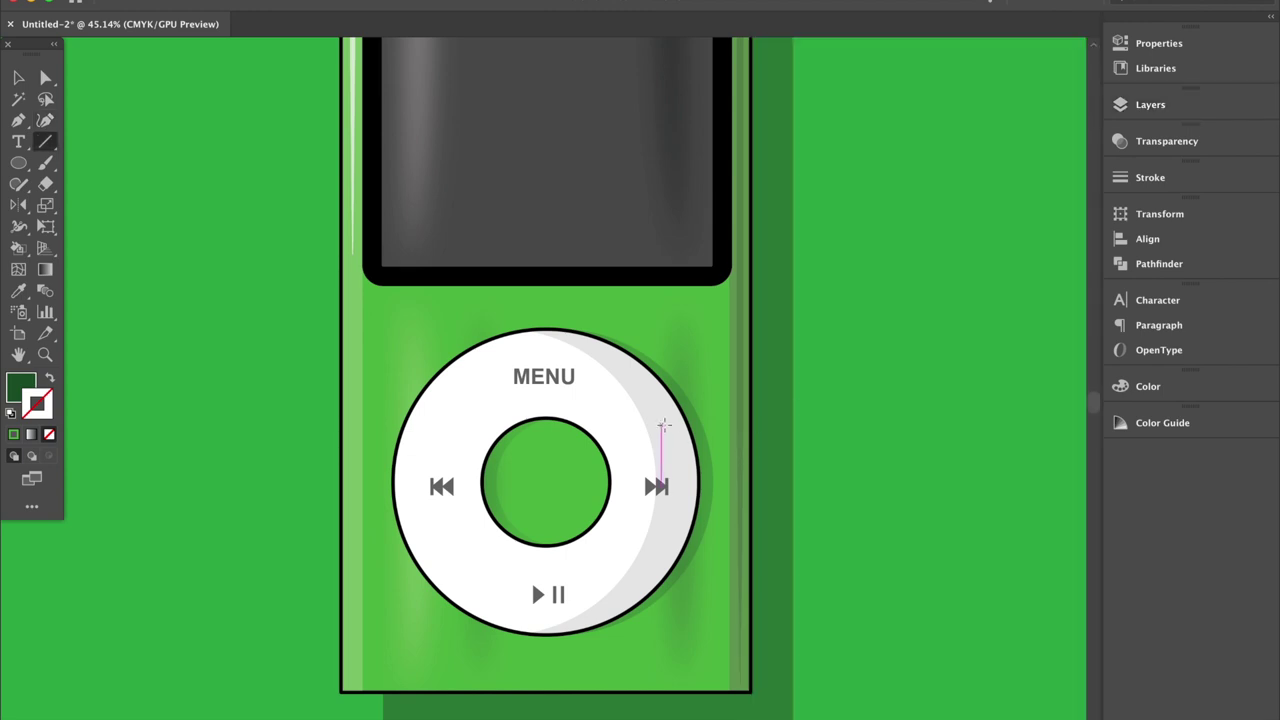
{"action": "scroll", "coordinate": [666, 545], "scroll_direction": "up", "scroll_amount": 3, "text": "alt"}
{"action": "key", "text": "shift+grave"}
{"action": "left_click_drag", "start_coordinate": [674, 442], "coordinate": [698, 438]}
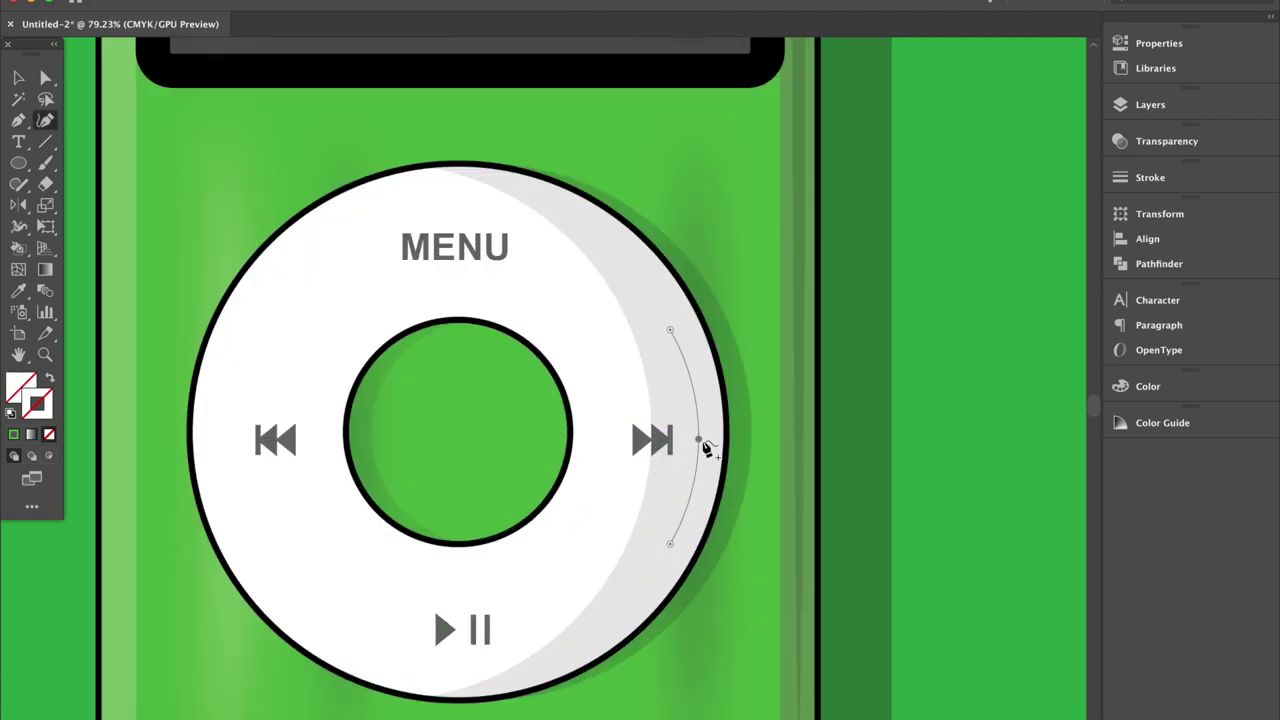
Give the curve an 8 pt tapered black (000000) stroke
{"action": "left_click", "coordinate": [1190, 172]}
{"action": "left_click", "coordinate": [1026, 196]}
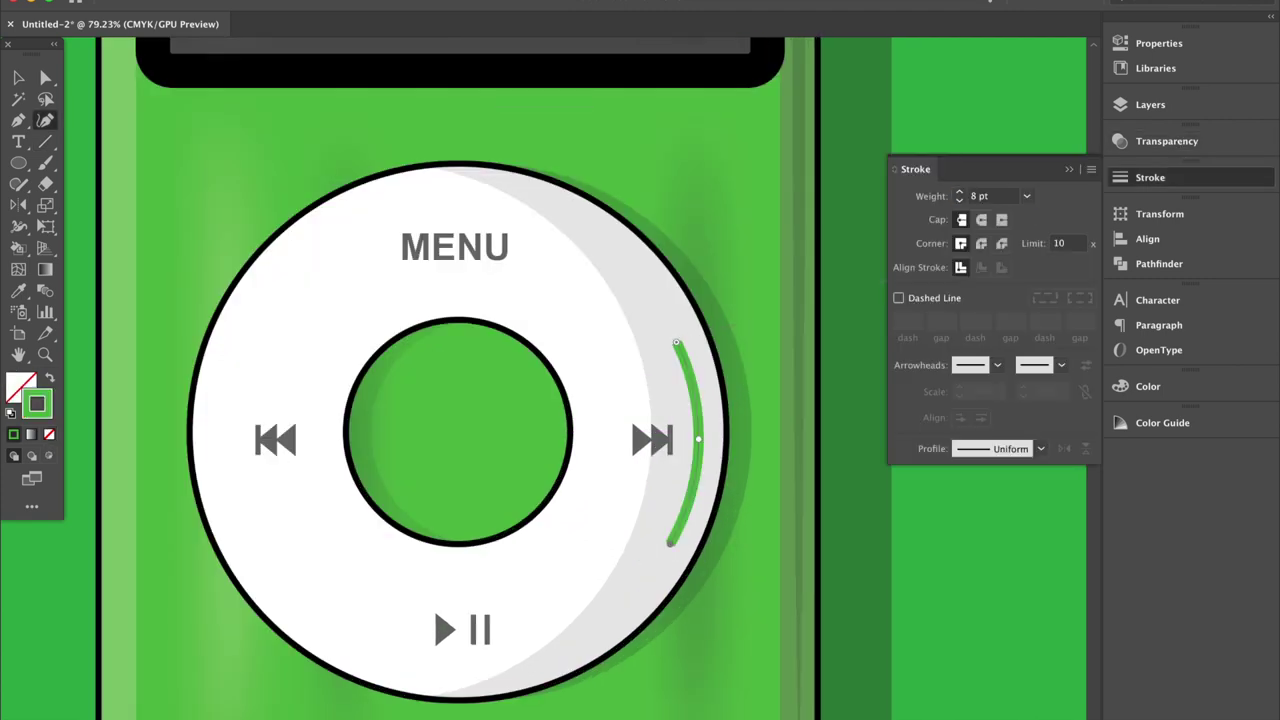
{"action": "left_click", "coordinate": [1042, 452]}
{"action": "left_click", "coordinate": [985, 500]}
{"action": "double_click", "coordinate": [36, 404]}
{"action": "type", "text": "000000"}
{"action": "left_click", "coordinate": [971, 487]}
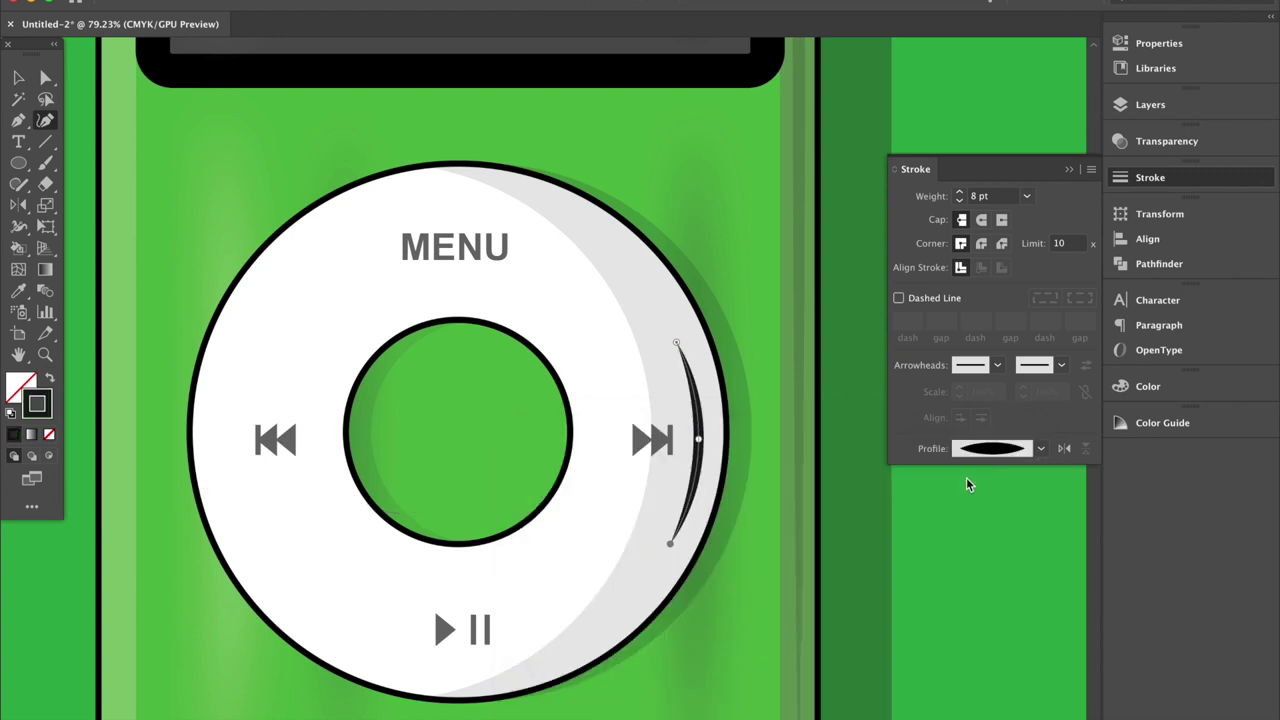
Set the curve's opacity to 5%
{"action": "left_click", "coordinate": [1166, 141]}
{"action": "left_click", "coordinate": [1050, 160]}
{"action": "type", "text": "10"}
{"action": "key", "text": "Return"}
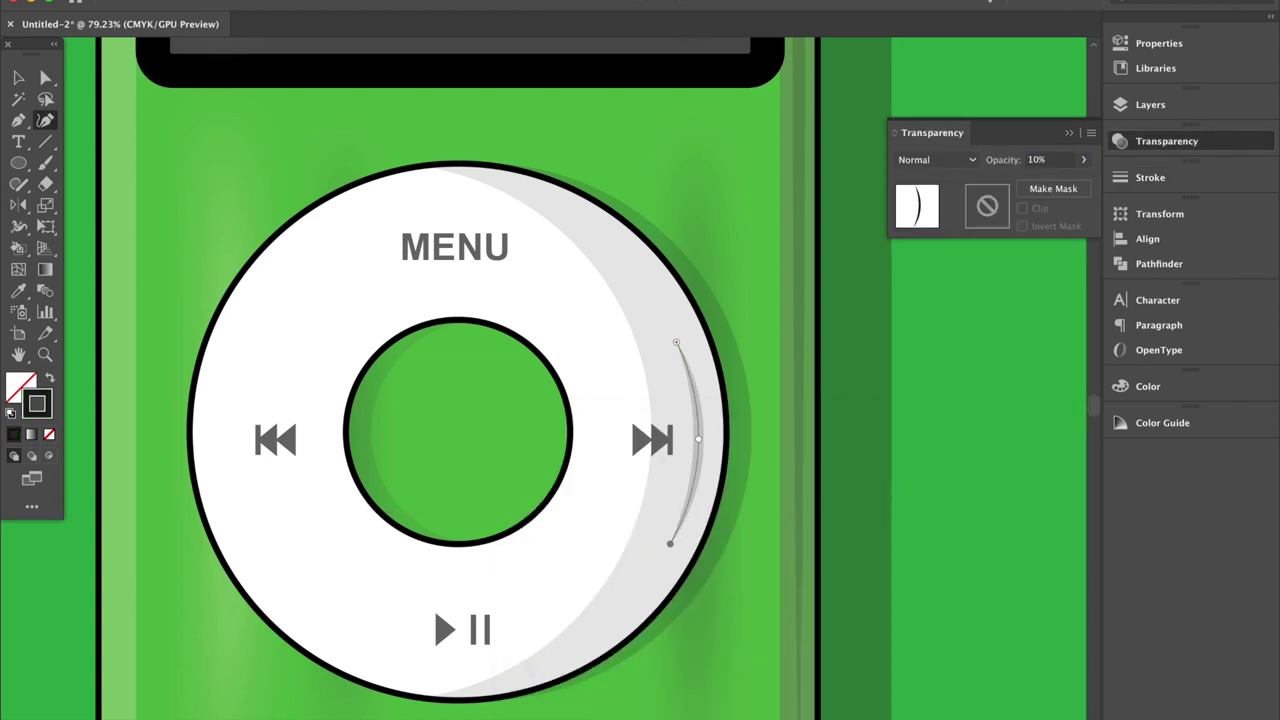
{"action": "key", "text": "v"}
{"action": "scroll", "coordinate": [766, 591], "scroll_direction": "down", "scroll_amount": 4, "text": "alt"}
{"action": "left_click", "coordinate": [1050, 160]}
{"action": "type", "text": "5"}
{"action": "key", "text": "Return"}
{"action": "left_click", "coordinate": [717, 587]}
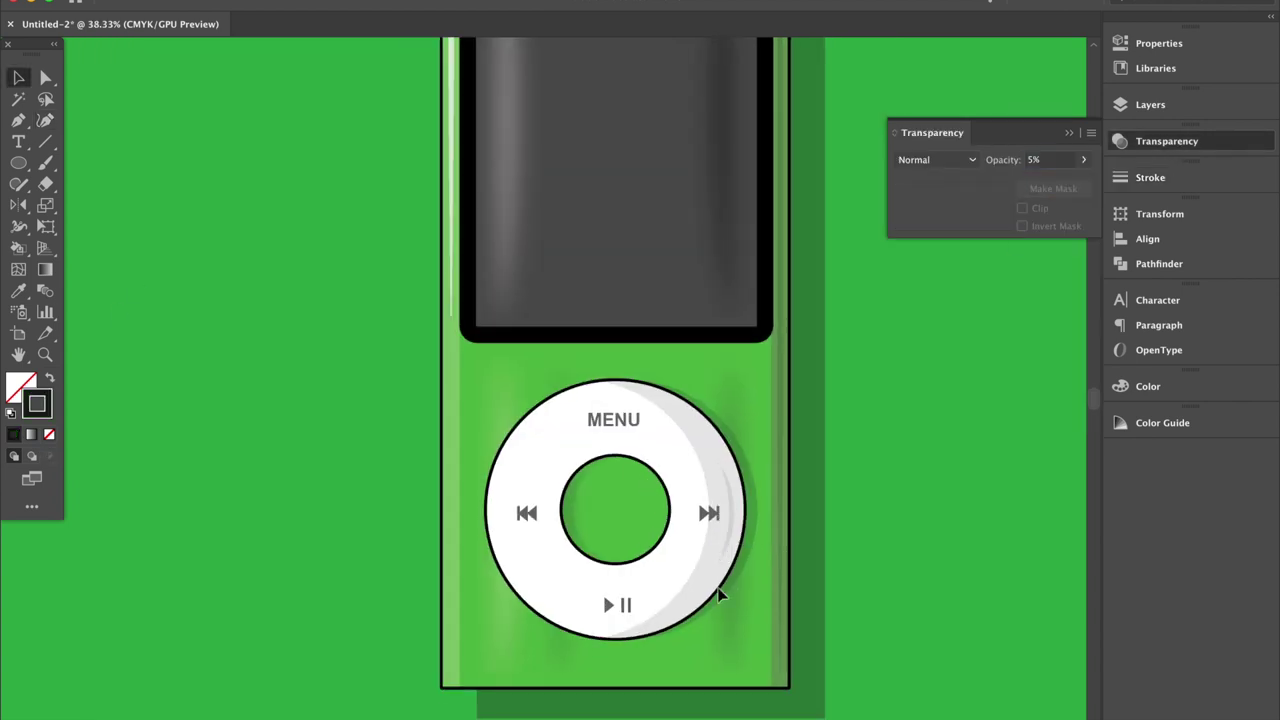
{"action": "scroll", "coordinate": [717, 587], "scroll_direction": "down", "scroll_amount": 3, "text": "alt"}
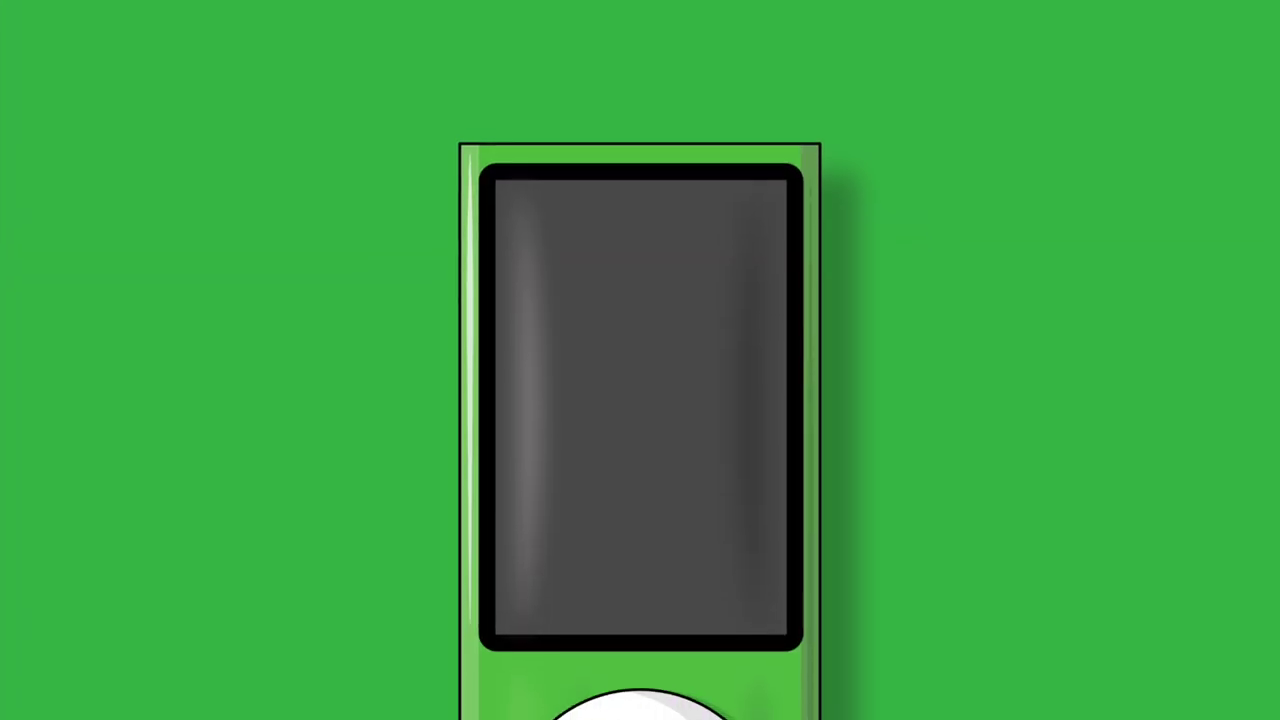